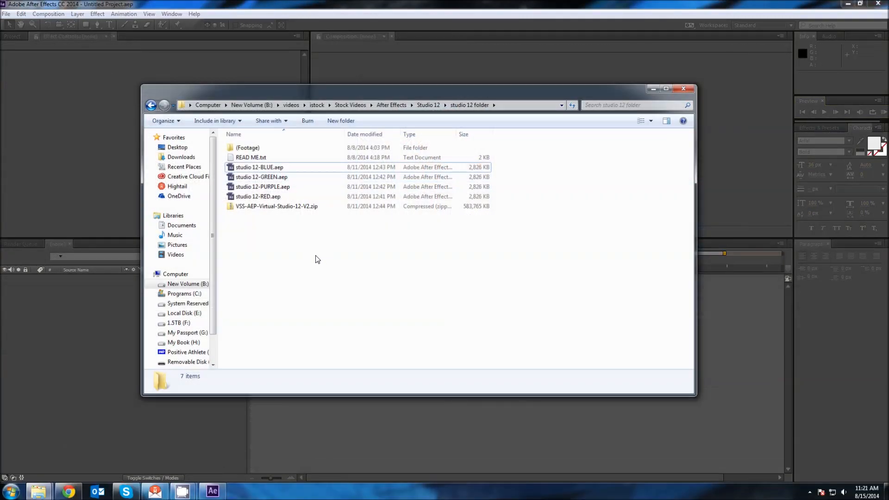
# - View the contents and extraction options of the VSS-AEP-Virtual-Studio-12-V2.zip archive without extracting it
pyautogui.click(288, 208)
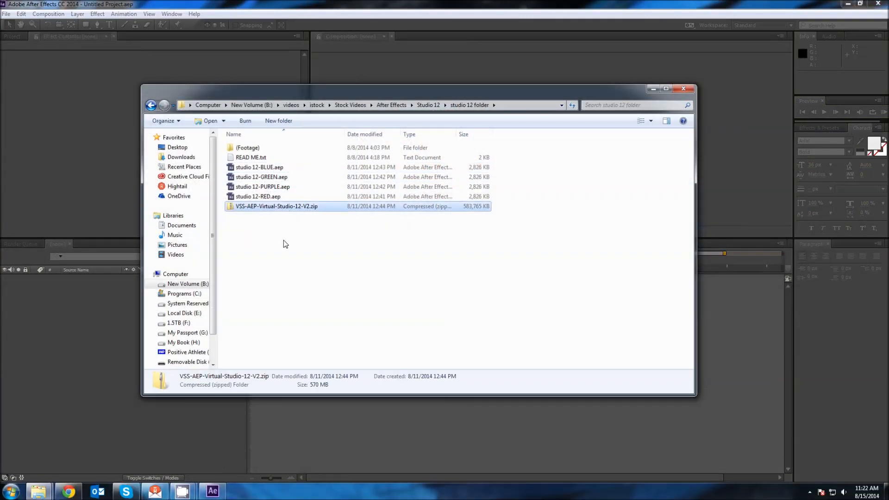
pyautogui.doubleClick(269, 207)
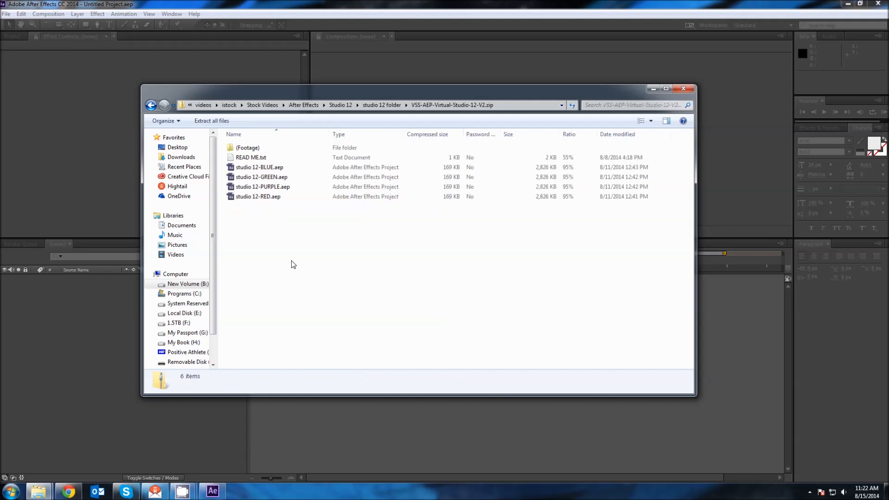
pyautogui.click(222, 125)
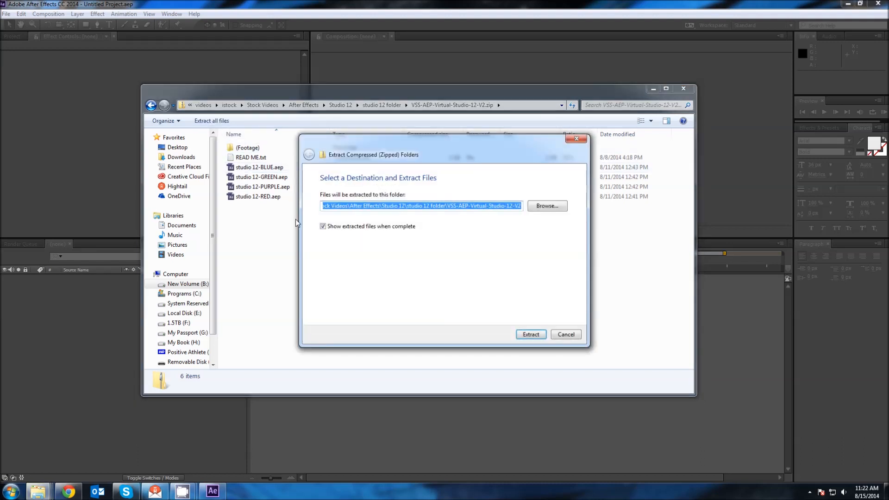
pyautogui.click(577, 139)
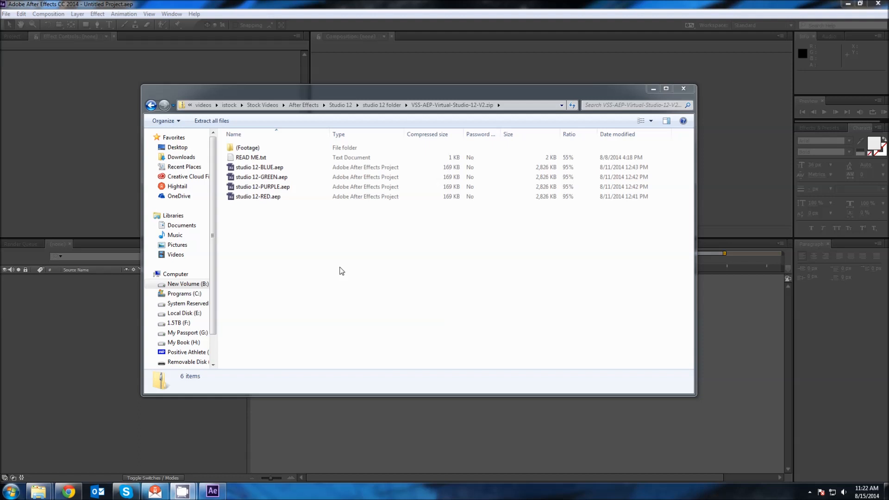
# - Return to the studio 12 folder and open studio 12-BLUE.aep in After Effects, accepting the project version conversion
pyautogui.click(382, 104)
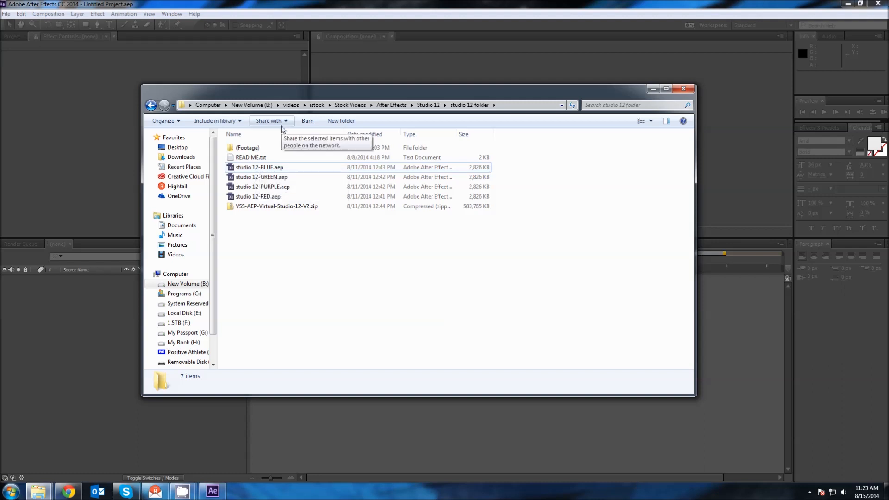
pyautogui.press('Return')
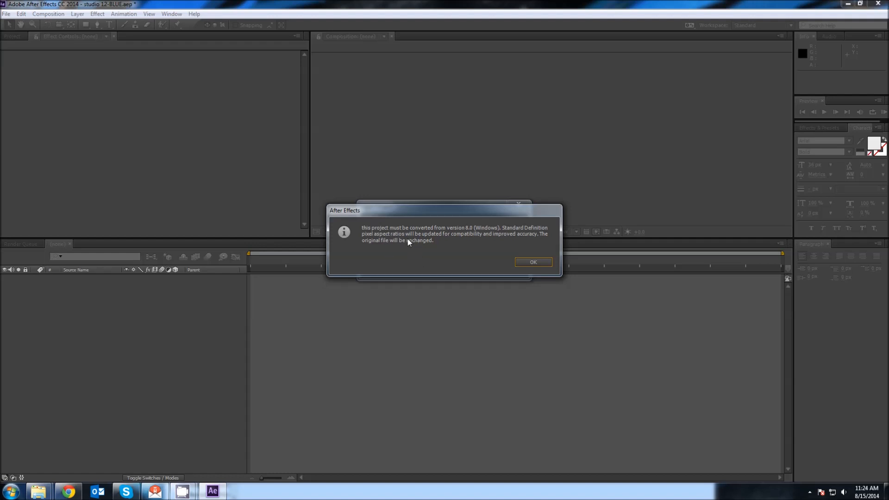
pyautogui.click(533, 263)
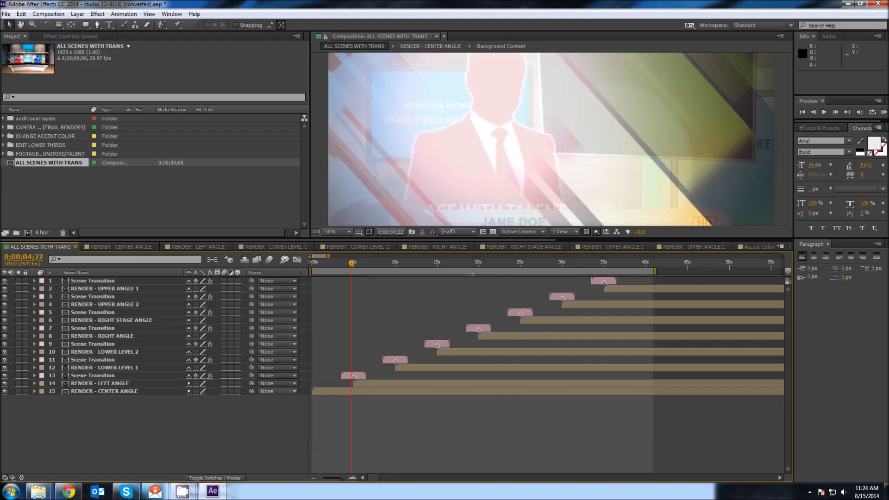
# - Fit the composition to the viewer and enlarge the viewer area by making the timeline shorter
pyautogui.click(343, 232)
pyautogui.click(345, 319)
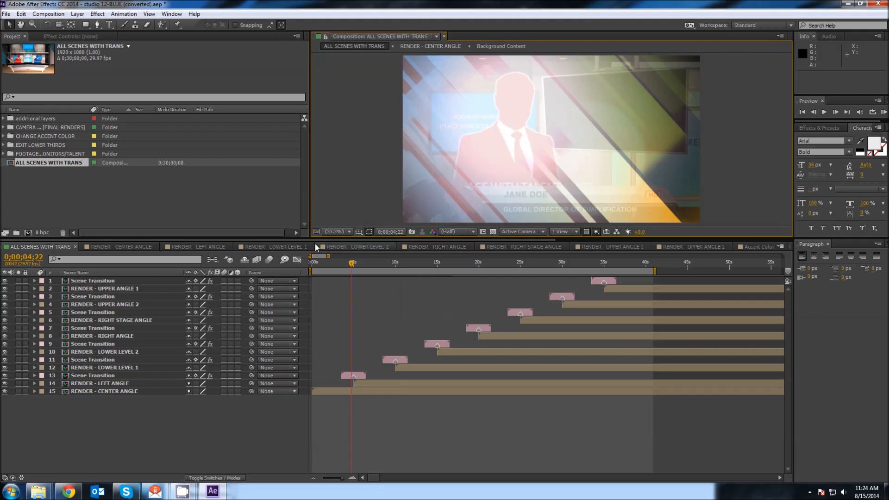
pyautogui.moveTo(299, 241); pyautogui.dragTo(288, 286)
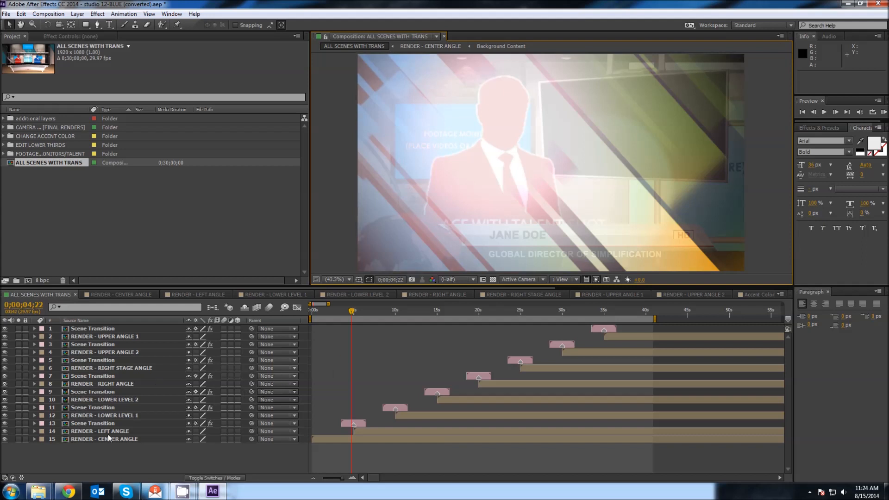
# - Review the RENDER - CENTER ANGLE, LEFT ANGLE and LOWER LEVEL 1 layers in ALL SCENES WITH TRANS, previewing the center and left shots
pyautogui.click(327, 312)
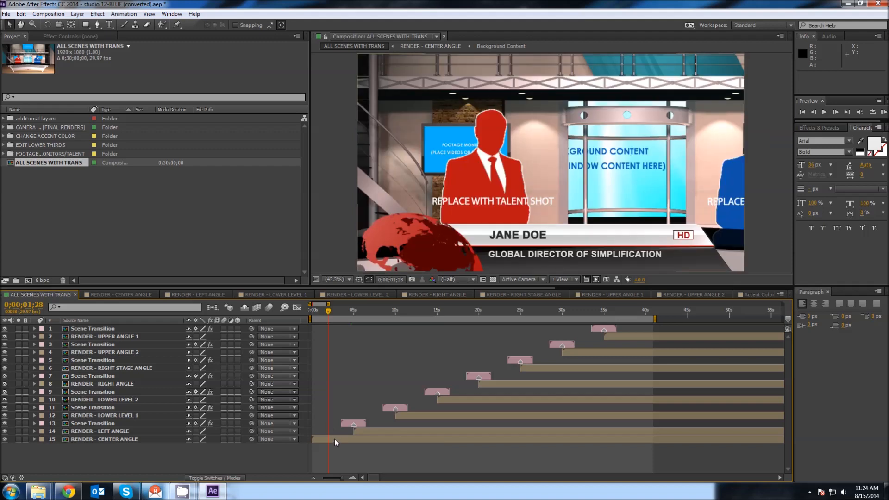
pyautogui.click(334, 438)
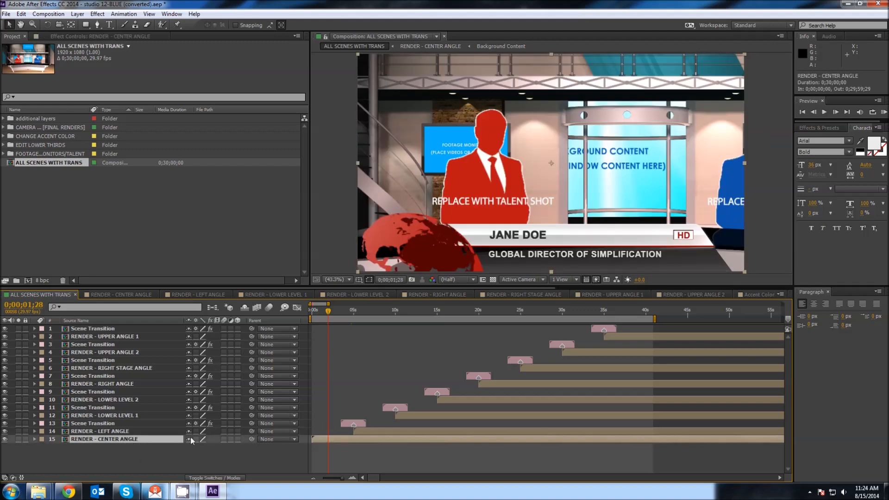
pyautogui.moveTo(330, 311); pyautogui.dragTo(283, 319)
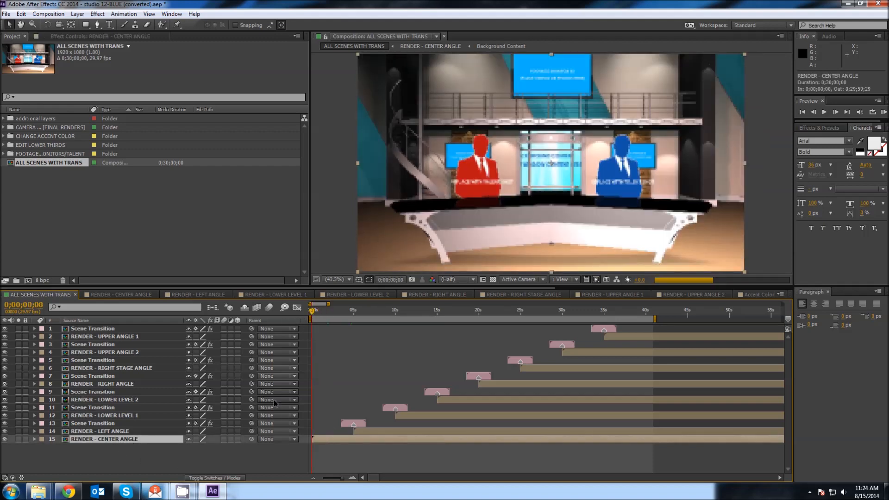
pyautogui.click(378, 432)
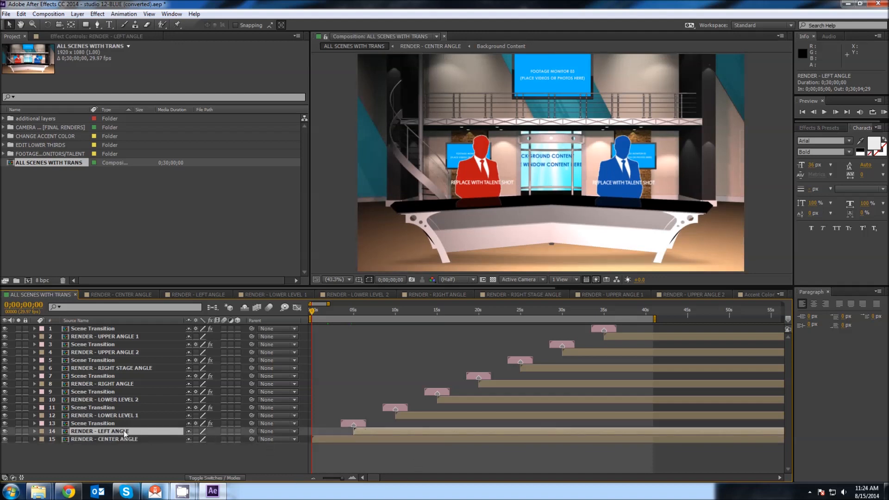
pyautogui.click(370, 312)
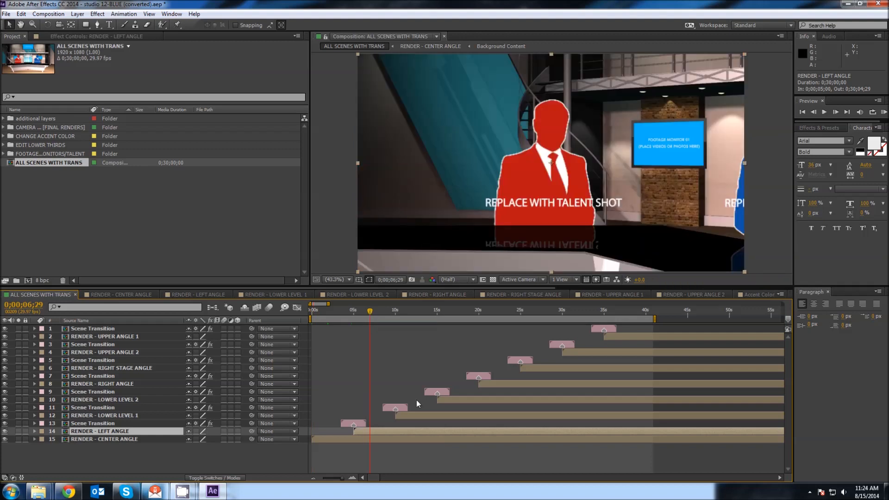
pyautogui.click(416, 416)
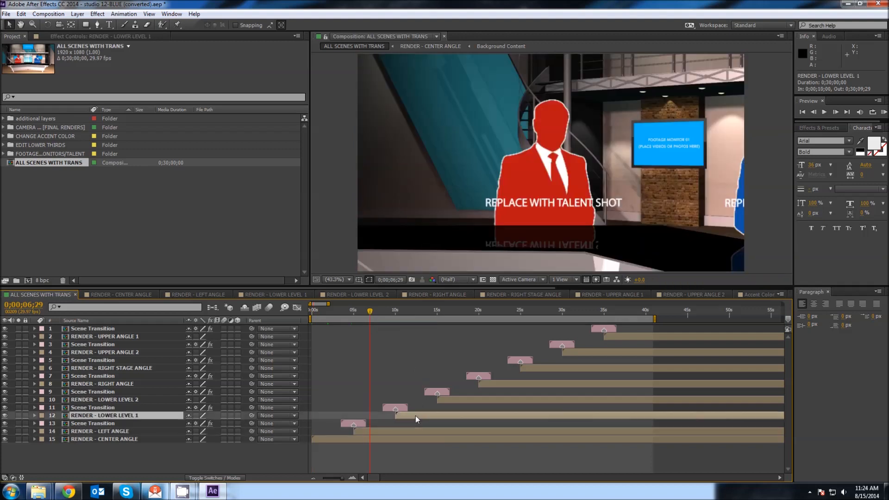
# - Select the Scene Transition layer between the center and left angles and preview the transition around 0;00;04;17 and 0;00;04;02
pyautogui.click(353, 423)
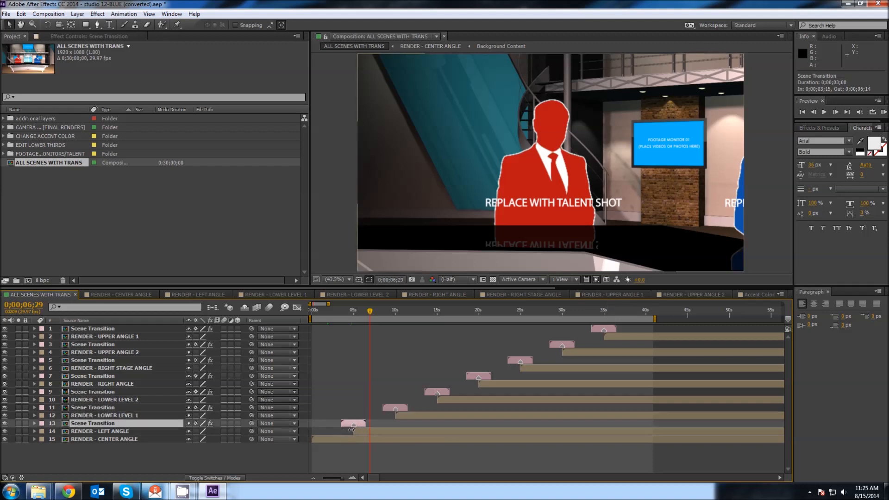
pyautogui.moveTo(364, 323); pyautogui.dragTo(350, 312)
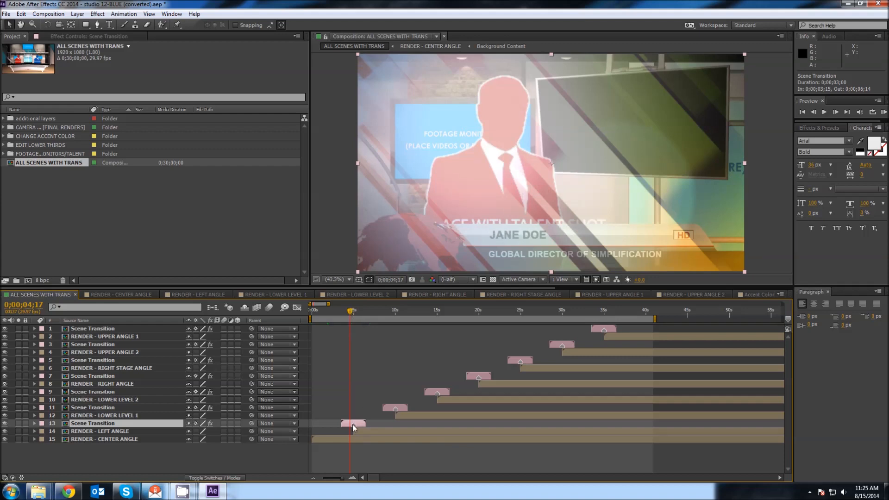
pyautogui.moveTo(349, 313)
pyautogui.mouseDown()
pyautogui.moveTo(360, 315)
pyautogui.moveTo(345, 313)
pyautogui.mouseUp()
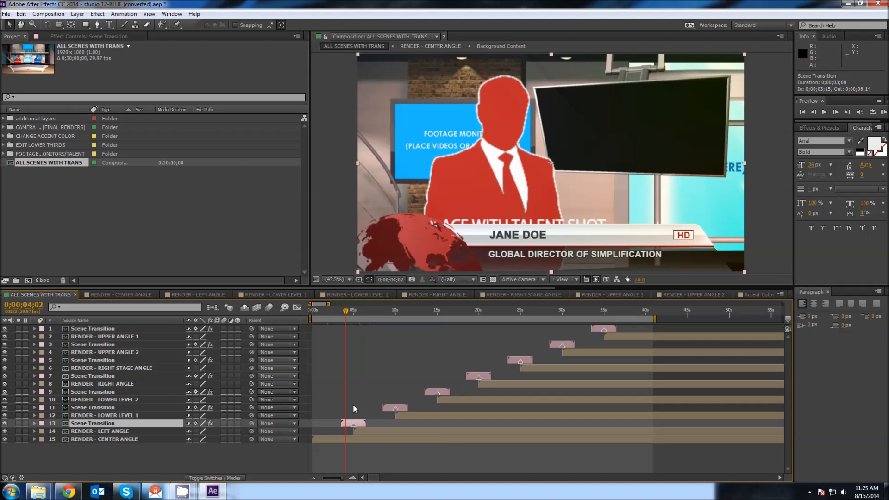
# - Open the RENDER - CENTER ANGLE composition and return the playhead to its first frame
pyautogui.click(121, 438)
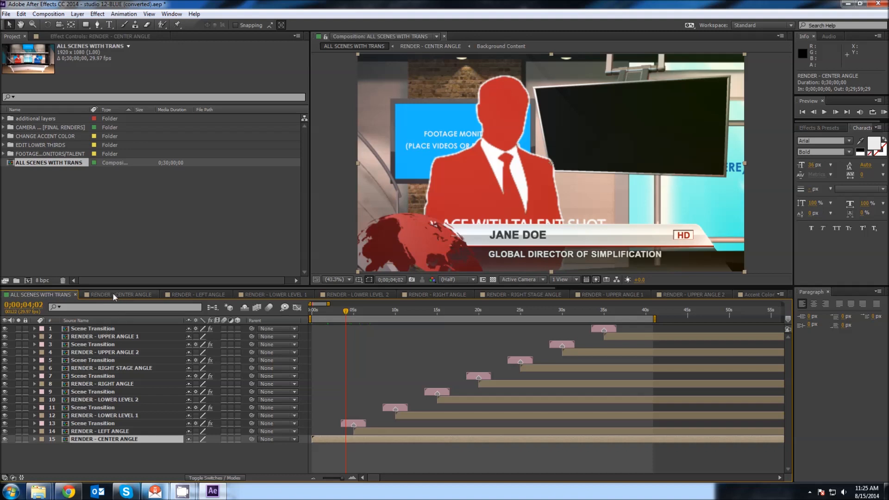
pyautogui.click(129, 294)
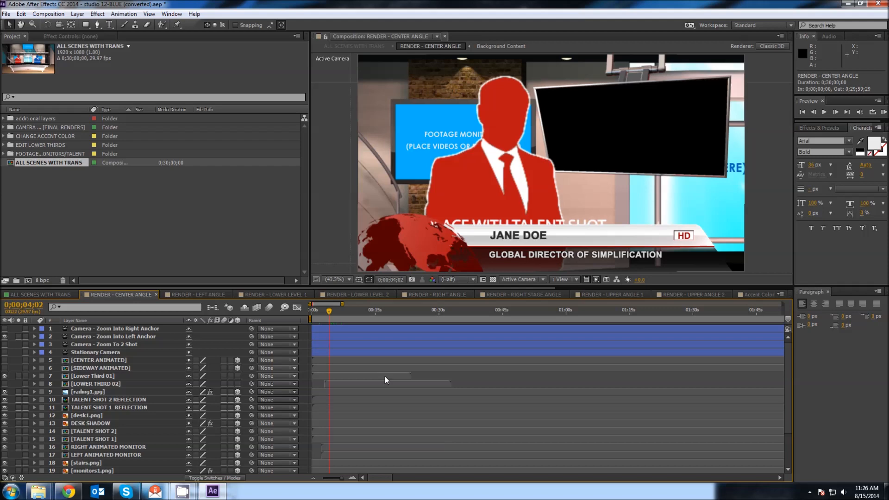
pyautogui.moveTo(324, 312); pyautogui.dragTo(306, 311)
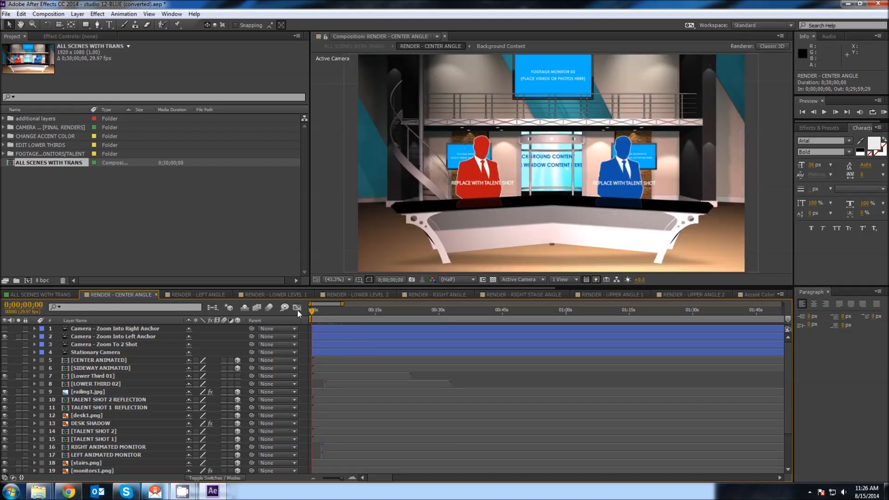
# - Go through the four camera layers of the center angle composition one by one, from Stationary Camera to Zoom Into Right Anchor
pyautogui.click(107, 354)
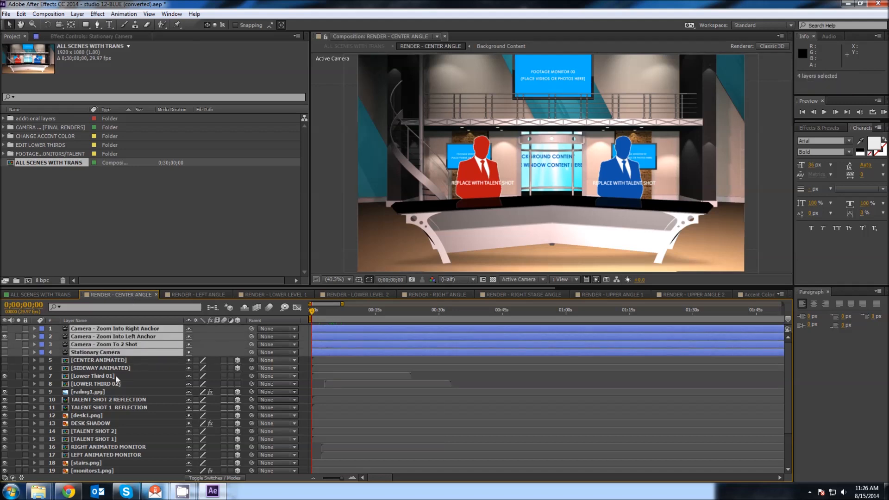
pyautogui.click(111, 361)
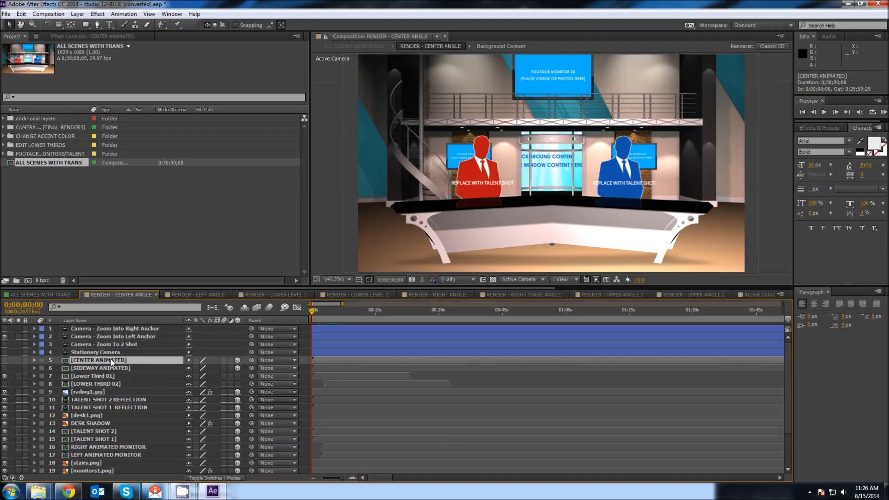
pyautogui.click(117, 351)
pyautogui.click(117, 345)
pyautogui.click(119, 338)
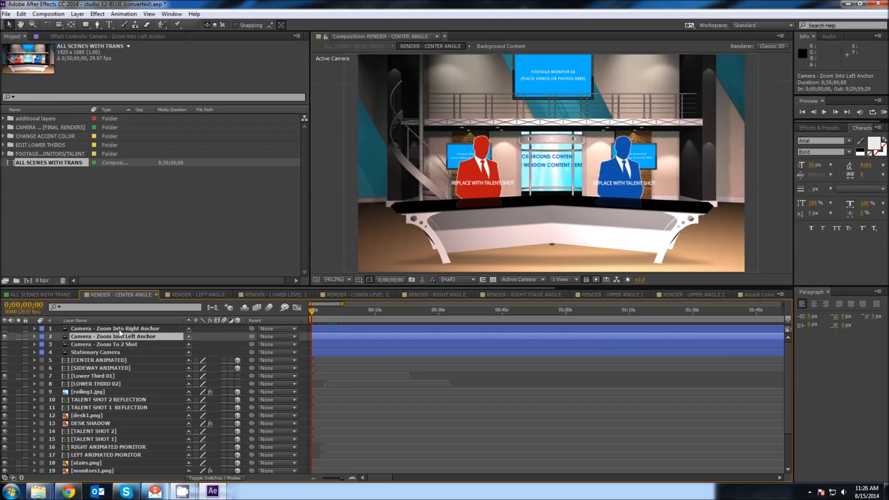
pyautogui.click(118, 330)
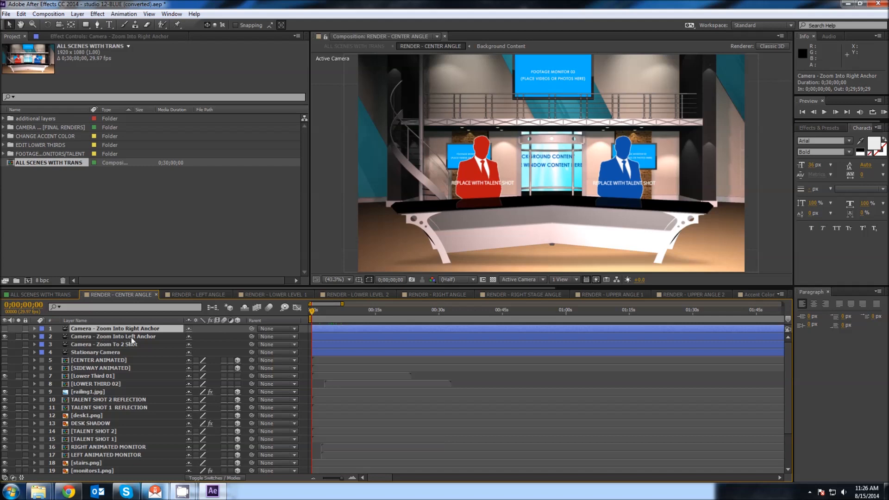
# - Hide the Zoom Into Left Anchor camera, show the Stationary Camera, and preview its shot before returning to the first frame
pyautogui.click(5, 336)
pyautogui.click(5, 352)
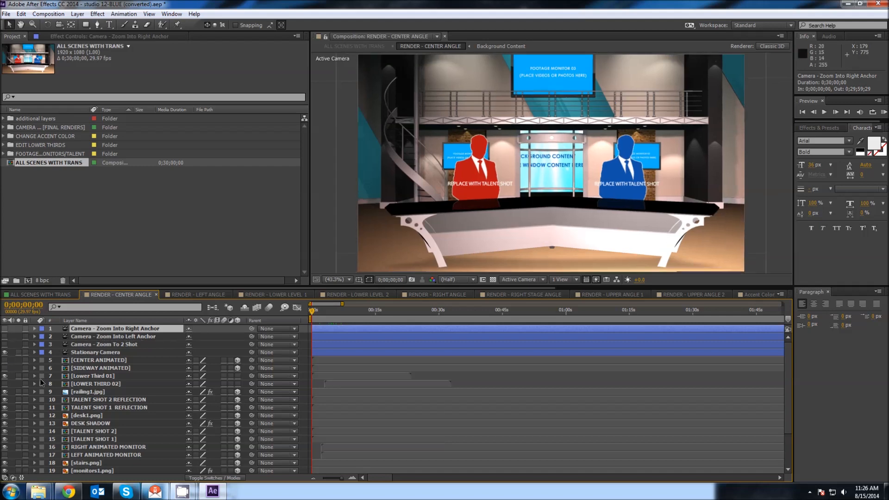
pyautogui.moveTo(316, 313); pyautogui.dragTo(383, 319)
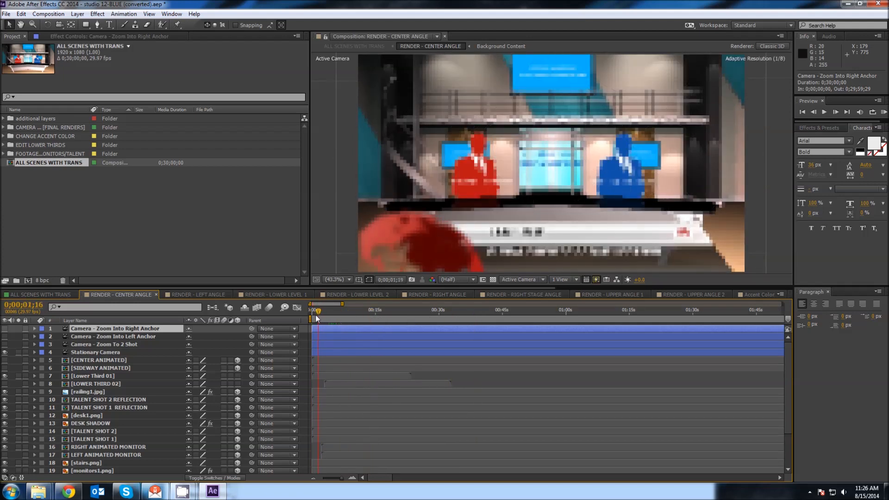
pyautogui.click(310, 315)
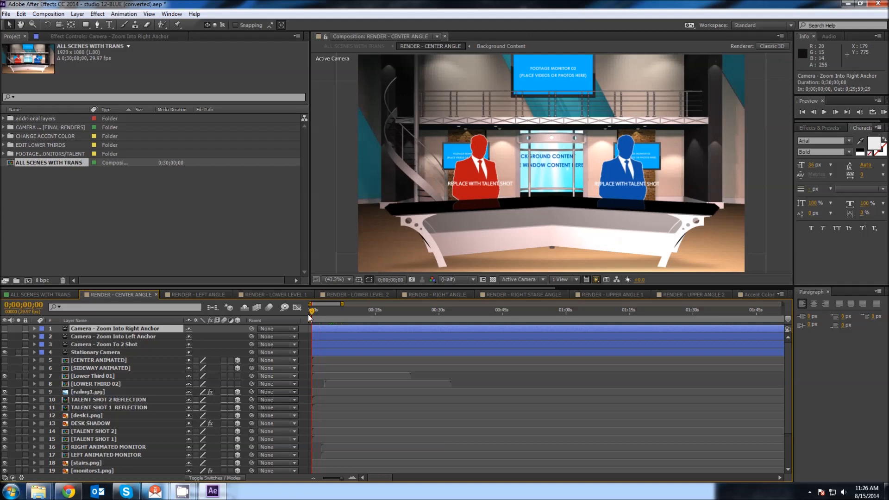
# - Switch from the Stationary Camera to the Zoom Into Left Anchor camera and preview its move, returning to the first frame
pyautogui.click(5, 352)
pyautogui.click(4, 336)
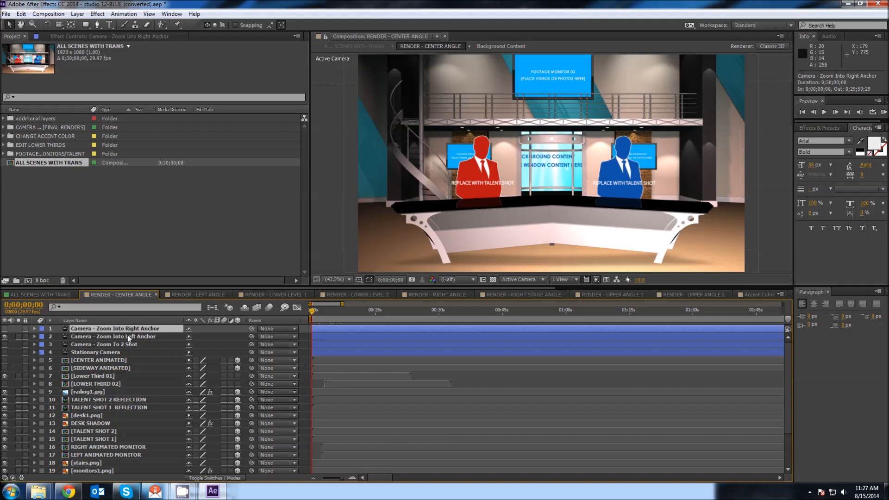
pyautogui.moveTo(312, 314); pyautogui.dragTo(335, 312)
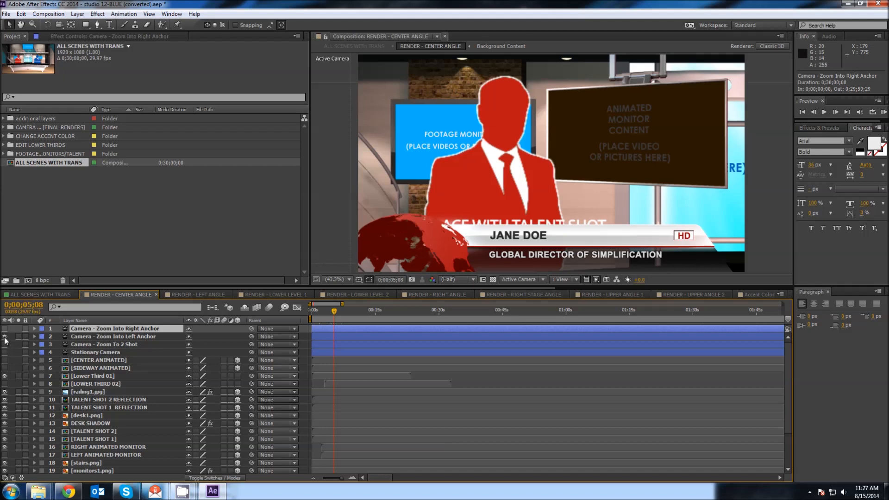
pyautogui.moveTo(331, 313); pyautogui.dragTo(288, 314)
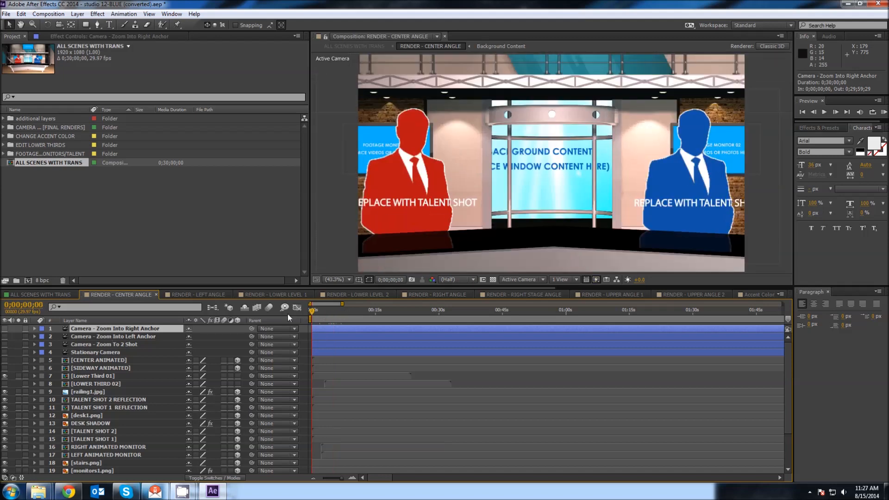
# - Show the Zoom Into Right Anchor camera, preview its move, and hide it again
pyautogui.click(5, 329)
pyautogui.moveTo(310, 313); pyautogui.dragTo(291, 314)
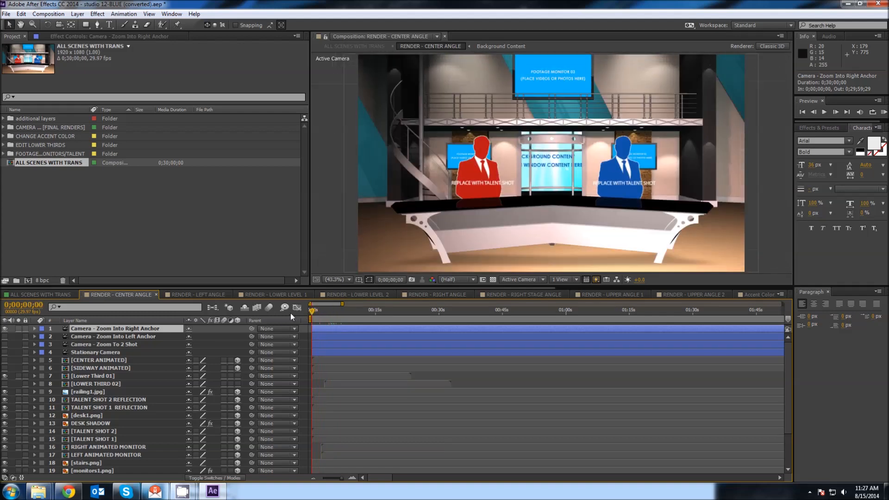
pyautogui.click(5, 328)
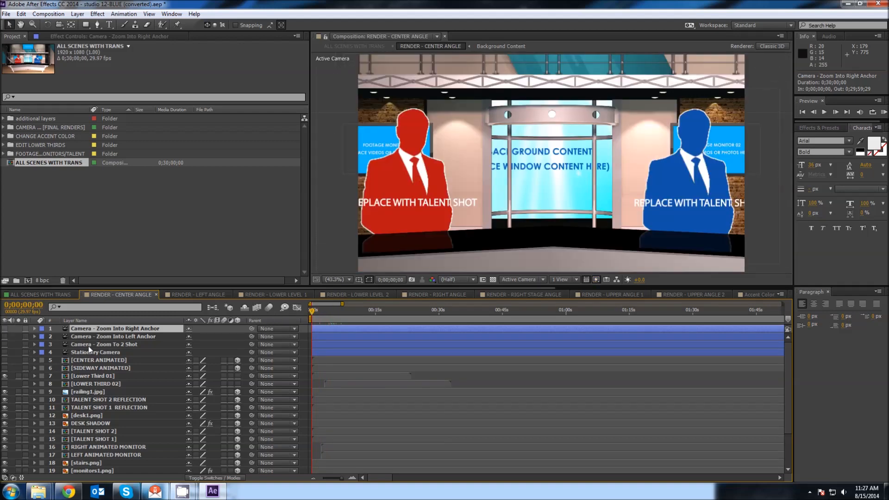
# - Show the Camera - Zoom To 2 Shot layer and preview its move up to 0;00;06;11
pyautogui.click(93, 345)
pyautogui.click(5, 345)
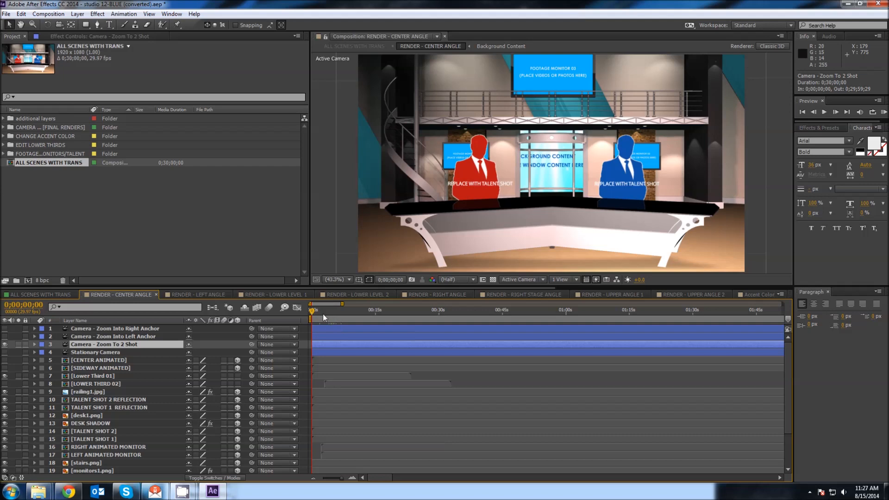
pyautogui.moveTo(313, 310); pyautogui.dragTo(340, 314)
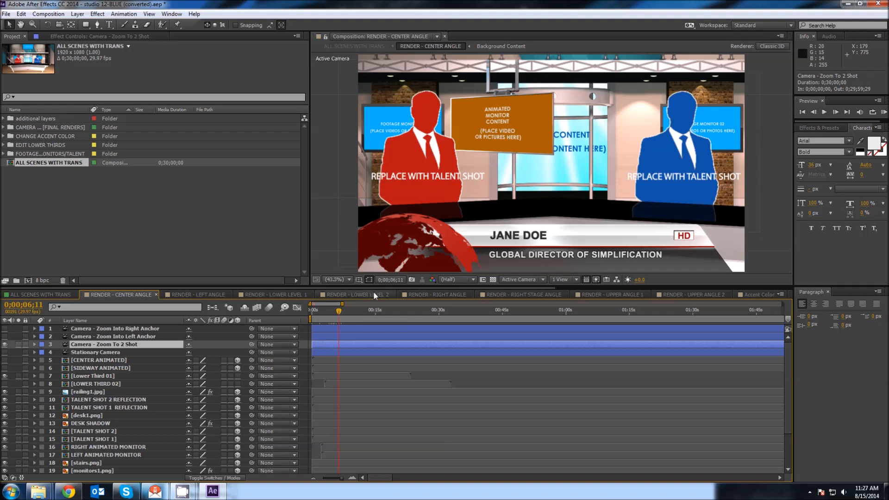
# - Return to the first frame, switch from the Zoom To 2 Shot camera to Zoom Into Left Anchor, and reveal its Transform properties
pyautogui.moveTo(338, 314); pyautogui.dragTo(304, 315)
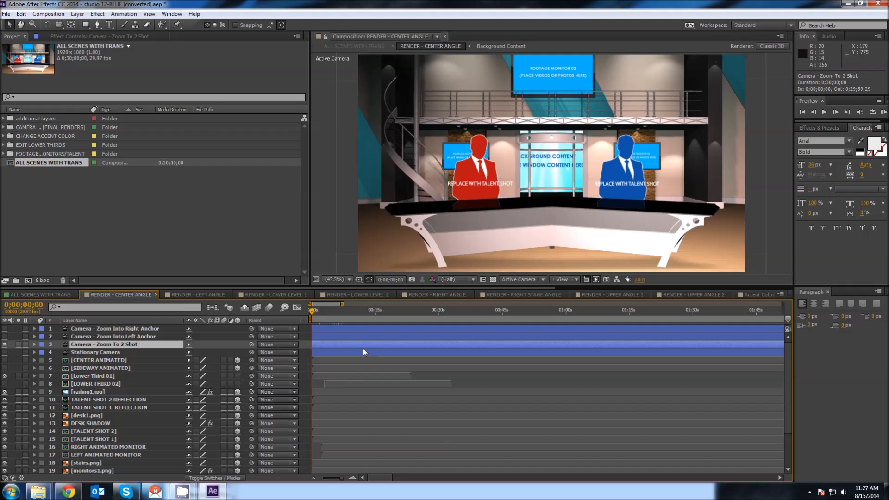
pyautogui.click(5, 344)
pyautogui.click(6, 343)
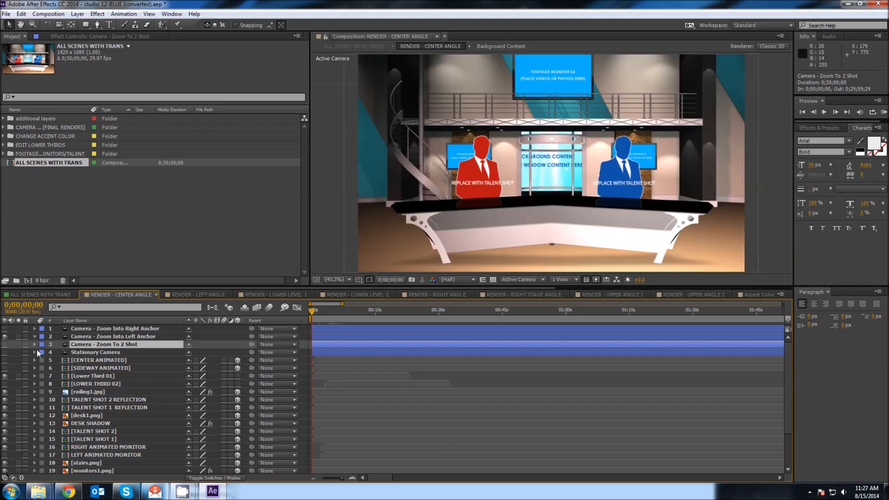
pyautogui.click(34, 337)
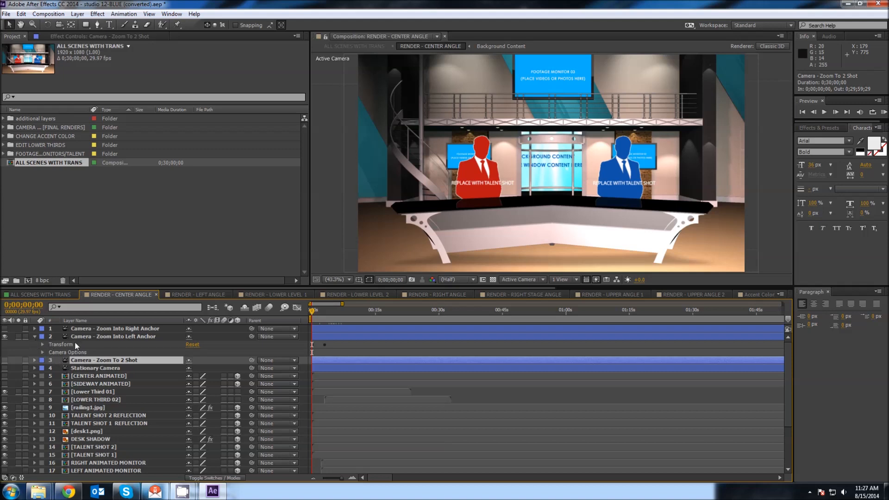
pyautogui.click(40, 345)
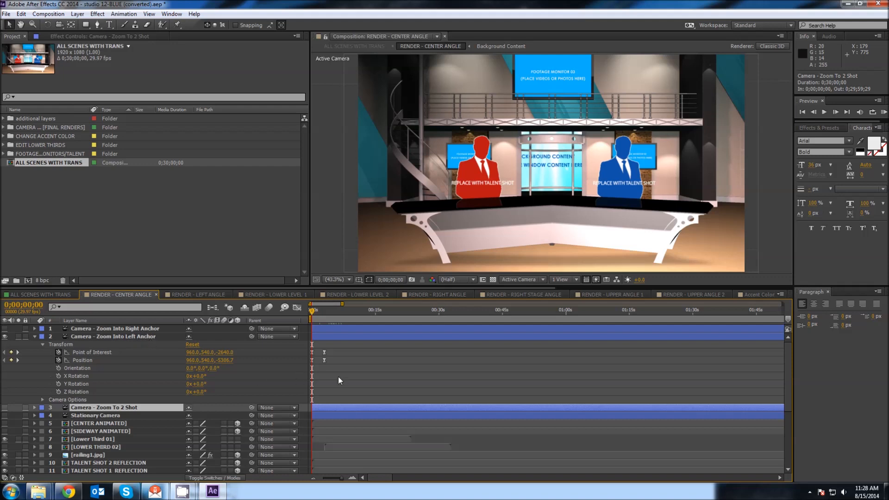
# - Shorten the Zoom Into Left Anchor camera move by shifting its ending Point of Interest and Position keyframes to 0;00;02;01
pyautogui.moveTo(320, 346)
pyautogui.mouseDown()
pyautogui.moveTo(333, 371)
pyautogui.moveTo(327, 352)
pyautogui.mouseUp()
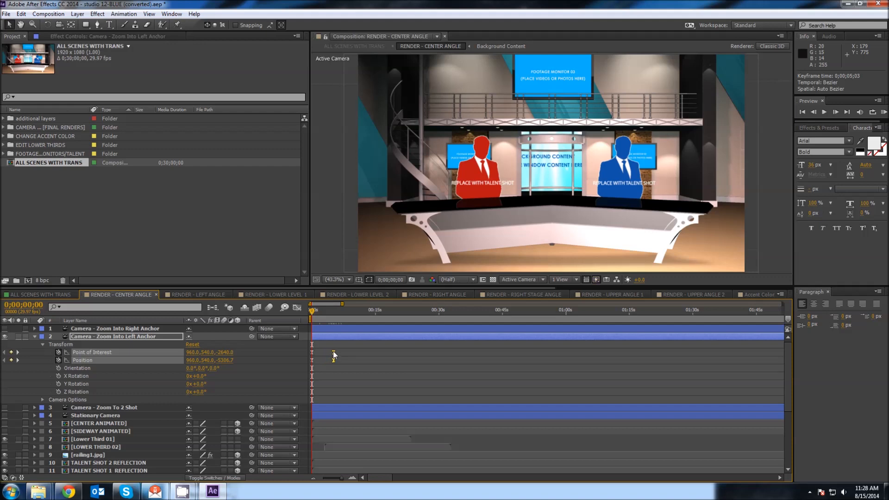
pyautogui.click(316, 312)
pyautogui.moveTo(316, 312)
pyautogui.mouseDown()
pyautogui.moveTo(335, 312)
pyautogui.moveTo(312, 311)
pyautogui.mouseUp()
pyautogui.moveTo(323, 352); pyautogui.dragTo(319, 352)
# - Preview the shortened left anchor zoom, stop on its end keyframe at 0;00;02;01, and collapse the camera's properties
pyautogui.click(317, 312)
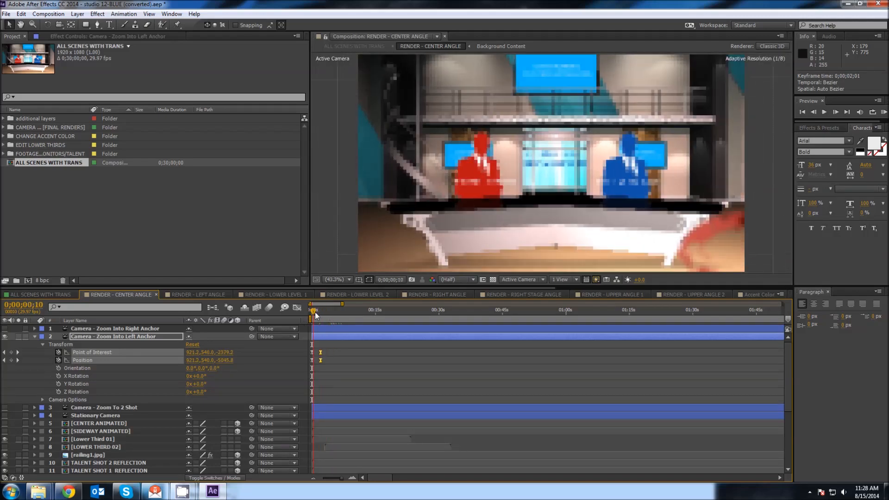
pyautogui.moveTo(317, 312); pyautogui.dragTo(293, 323)
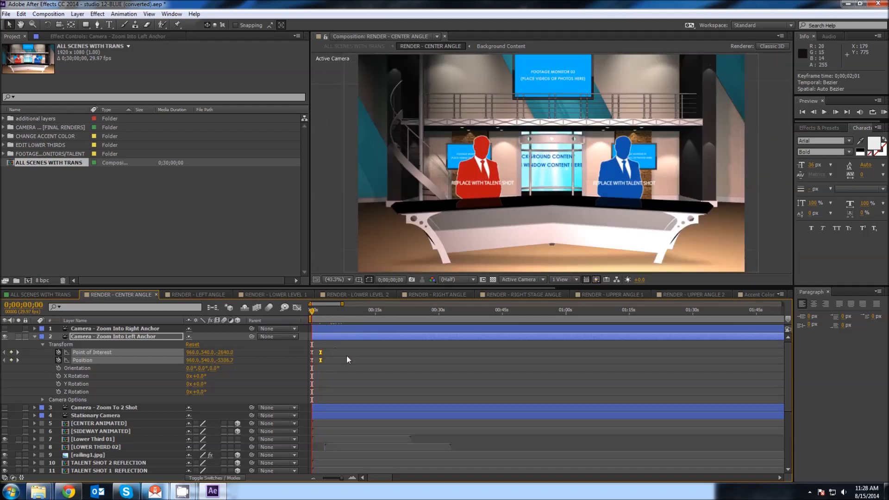
pyautogui.click(19, 352)
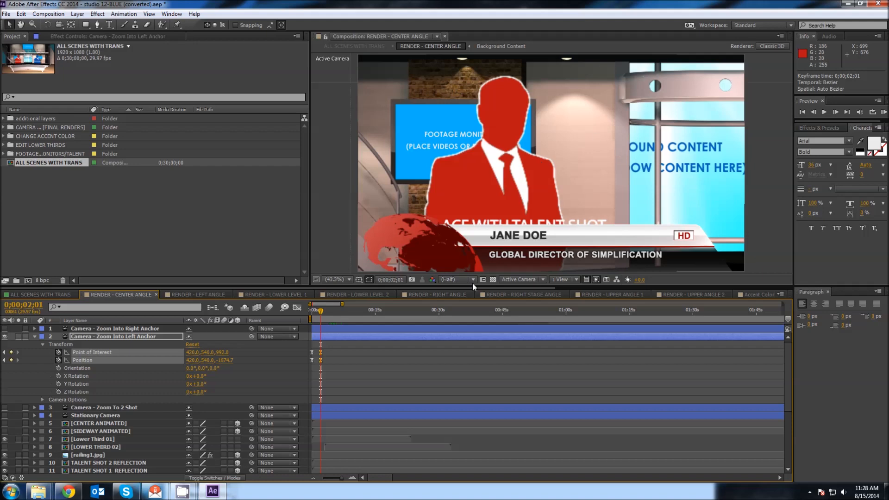
pyautogui.click(35, 336)
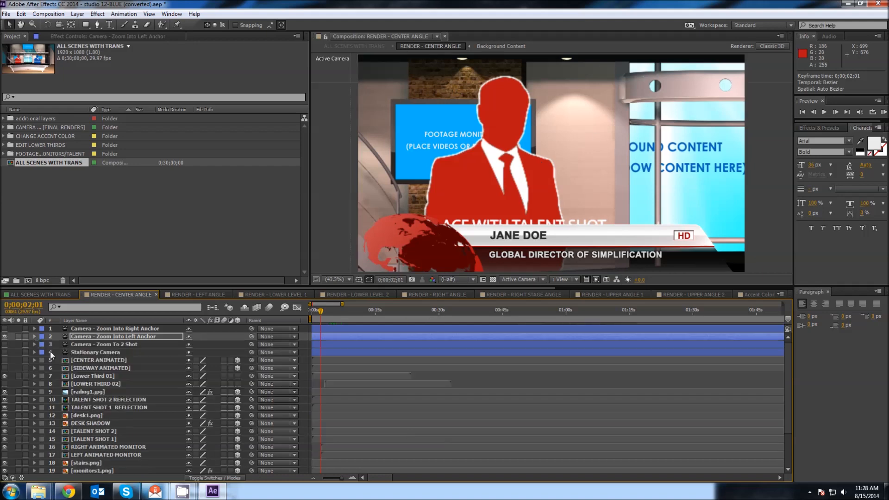
# - Highlight the four camera layers, select all layers from CENTER ANIMATED to Background Content, and return to the first frame
pyautogui.click(118, 352)
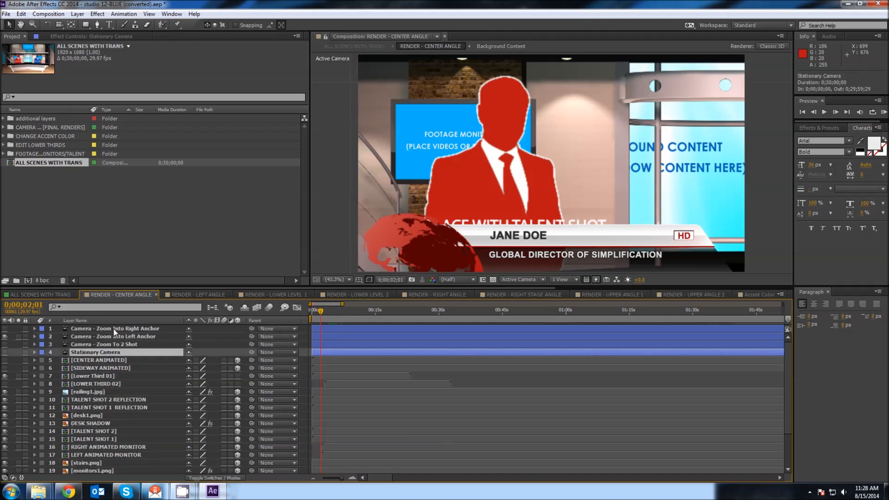
pyautogui.keyDown('shift'); pyautogui.click(113, 329); pyautogui.keyUp('shift')
pyautogui.click(111, 360)
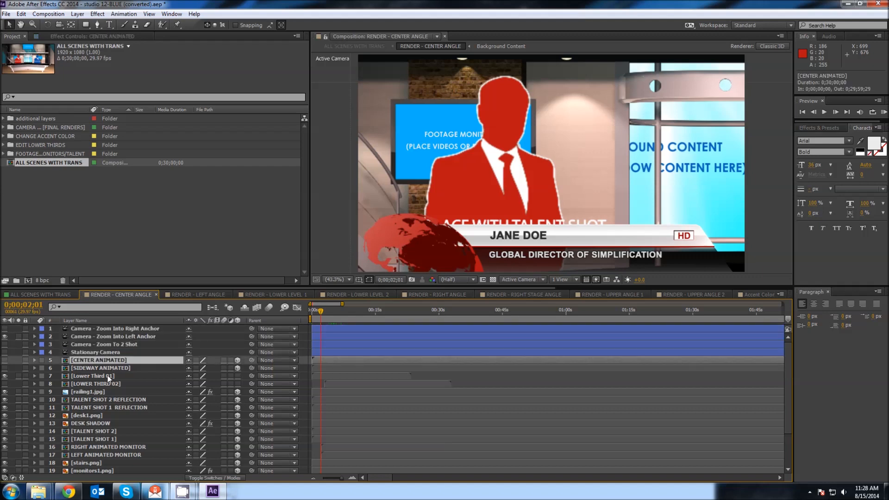
pyautogui.scroll(-3, 173, 431)
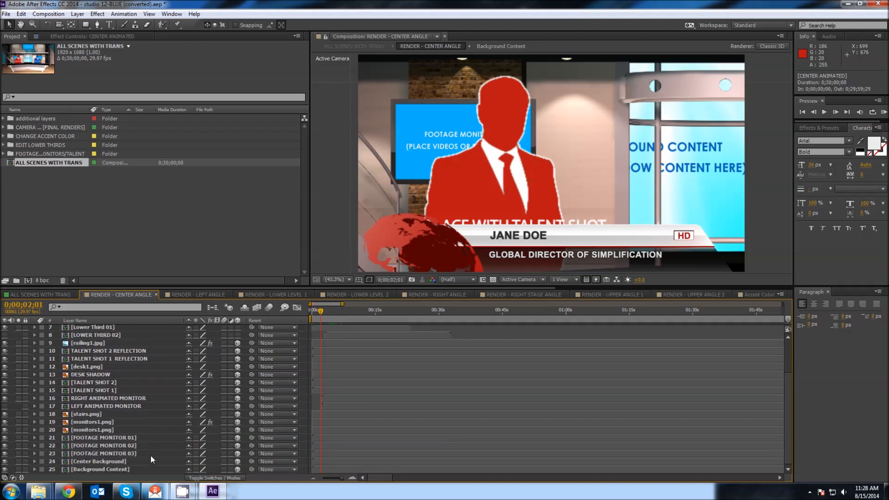
pyautogui.keyDown('shift'); pyautogui.click(118, 470); pyautogui.keyUp('shift')
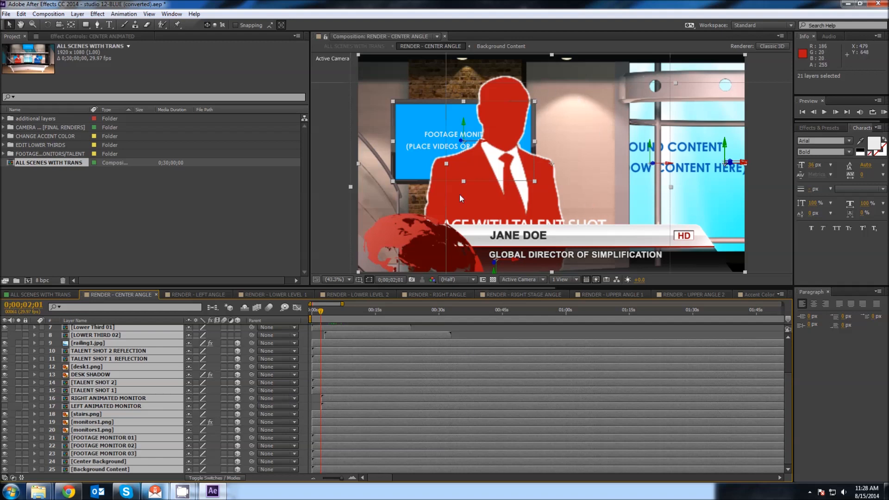
pyautogui.moveTo(320, 311); pyautogui.dragTo(307, 315)
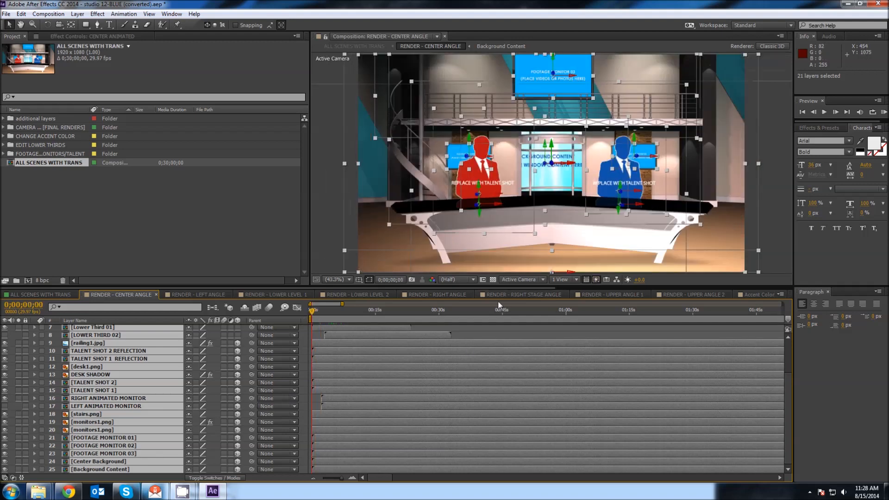
pyautogui.click(324, 101)
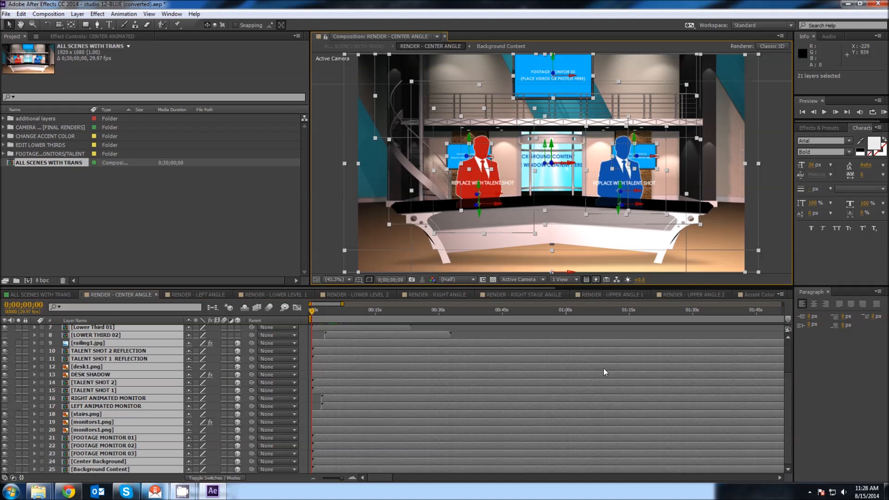
# - Hide and reshow the Background Content and Center Background layers in turn to see what each contributes to the set
pyautogui.click(122, 470)
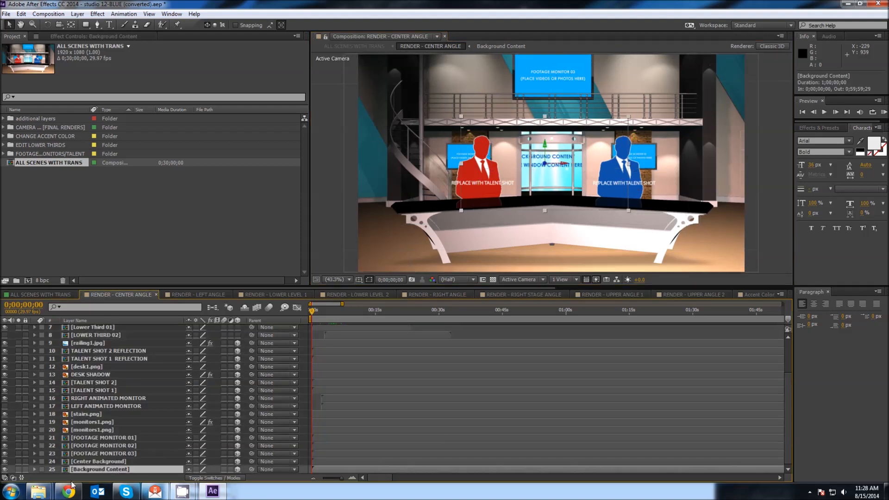
pyautogui.click(5, 470)
pyautogui.click(4, 470)
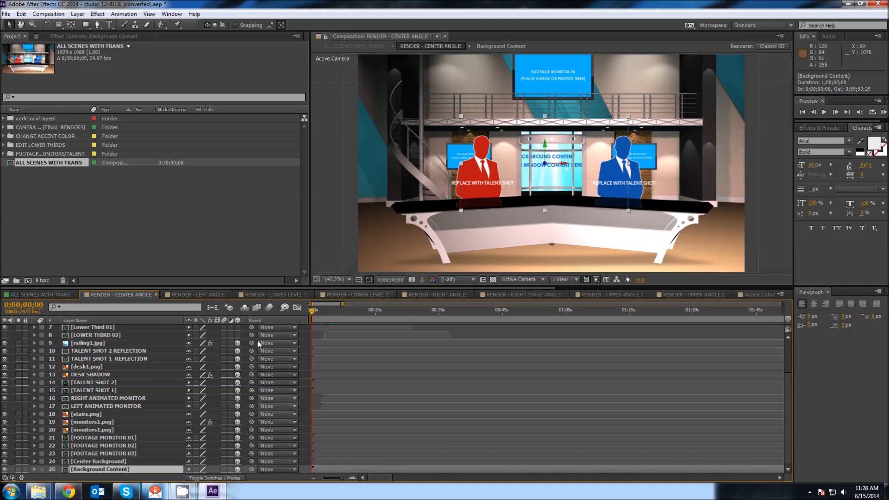
pyautogui.click(115, 461)
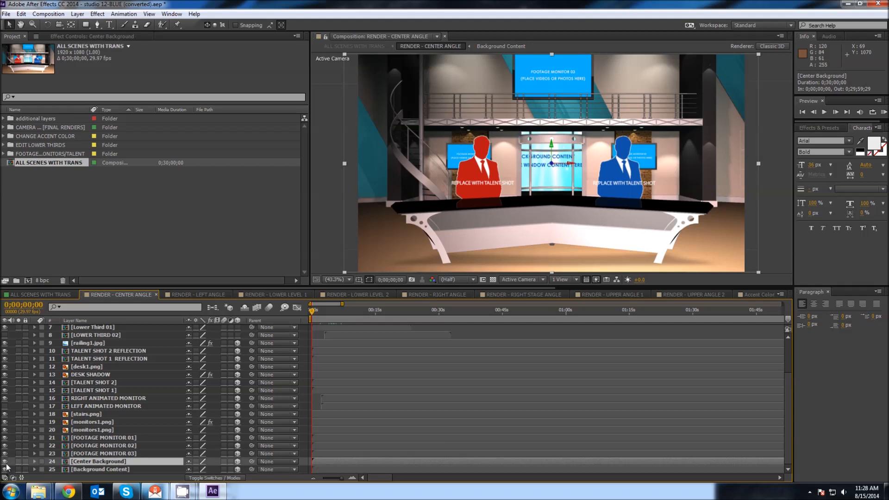
pyautogui.click(4, 461)
pyautogui.click(5, 462)
pyautogui.click(5, 461)
pyautogui.click(5, 461)
# - Select the FOOTAGE MONITOR 03 layer, view the RENDER - LEFT ANGLE composition at its first frame, and return to RENDER - CENTER ANGLE
pyautogui.click(85, 454)
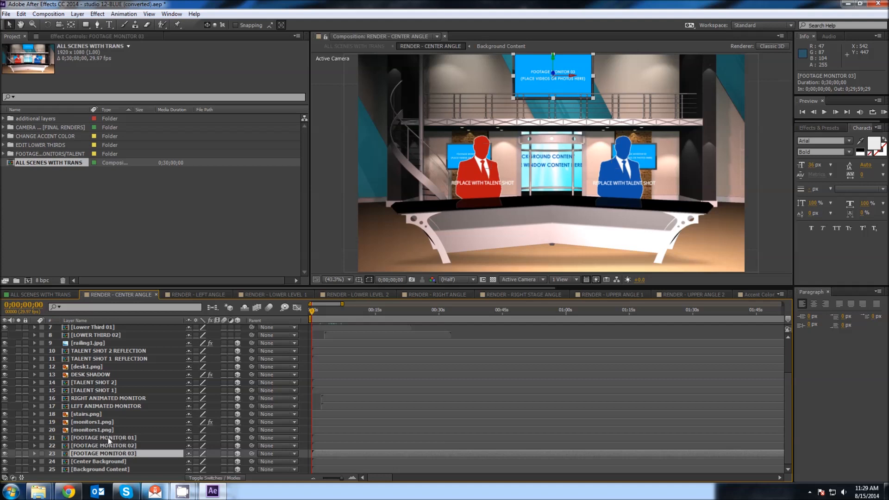
pyautogui.click(203, 294)
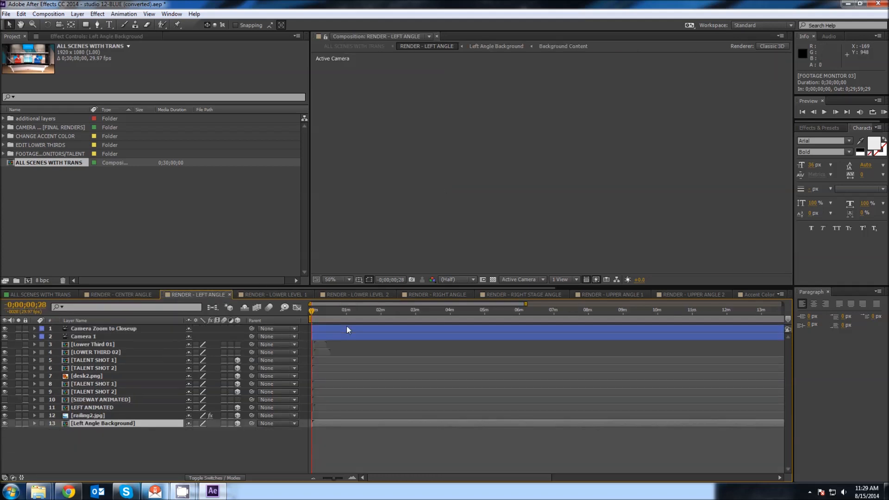
pyautogui.press('Home')
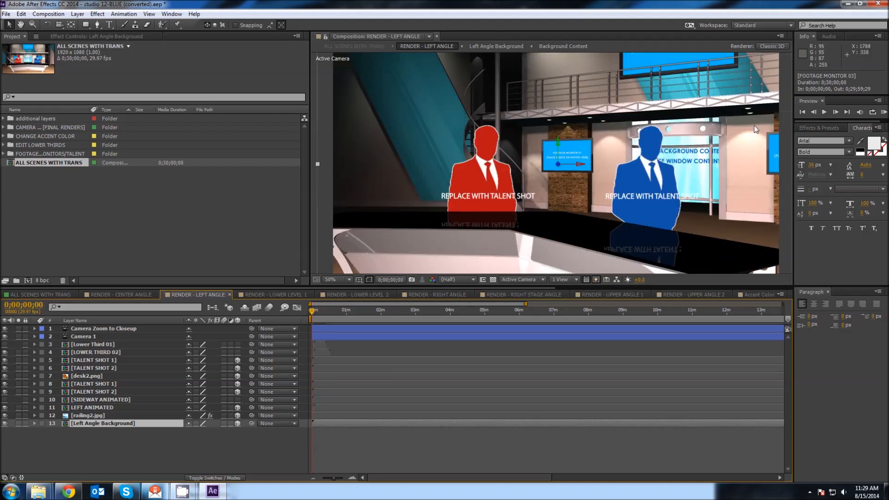
pyautogui.click(138, 294)
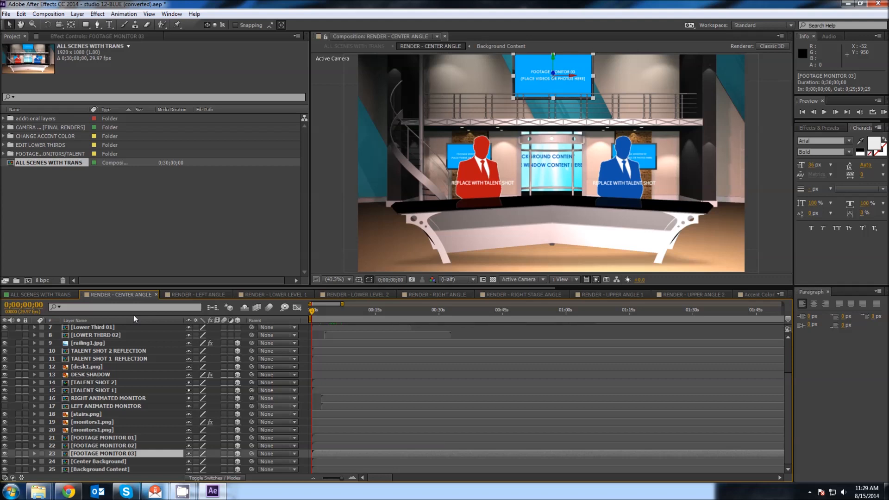
# - Hide and reshow the two monitors1.png layers and the stairs.png layer in turn to check what each contains
pyautogui.click(100, 431)
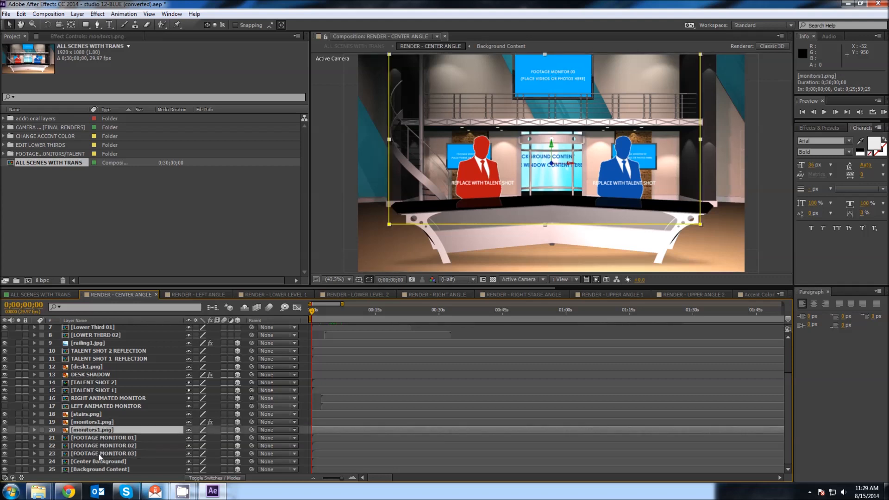
pyautogui.click(4, 430)
pyautogui.click(5, 430)
pyautogui.click(5, 423)
pyautogui.click(5, 423)
pyautogui.click(81, 414)
pyautogui.click(6, 415)
pyautogui.click(6, 415)
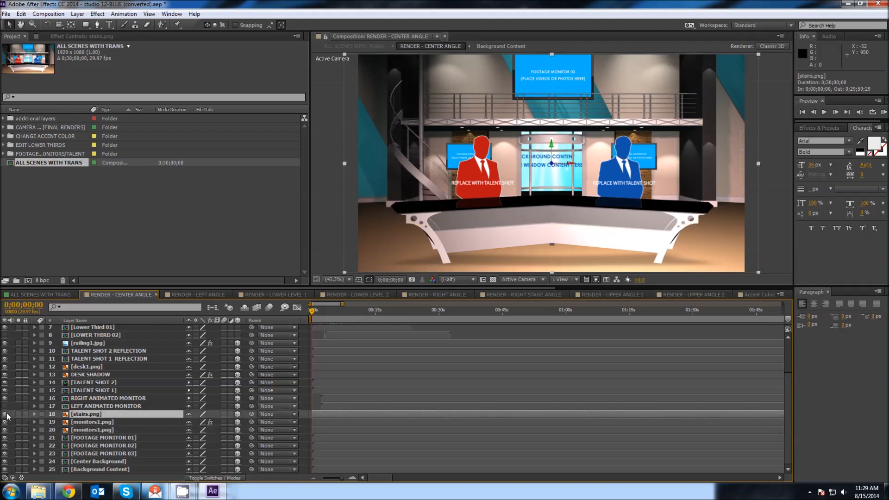
# - Inspect the RIGHT ANIMATED MONITOR layer at 0;00;05;28 by hiding it and showing it again
pyautogui.click(99, 399)
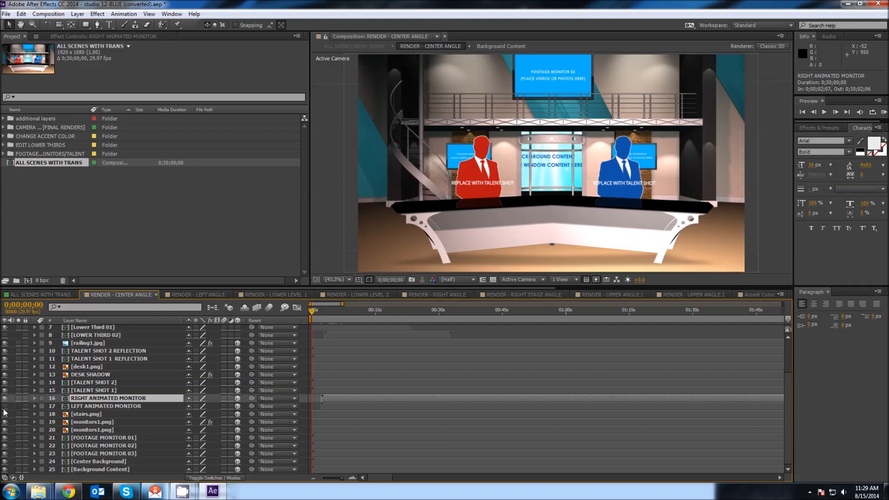
pyautogui.moveTo(311, 311); pyautogui.dragTo(337, 310)
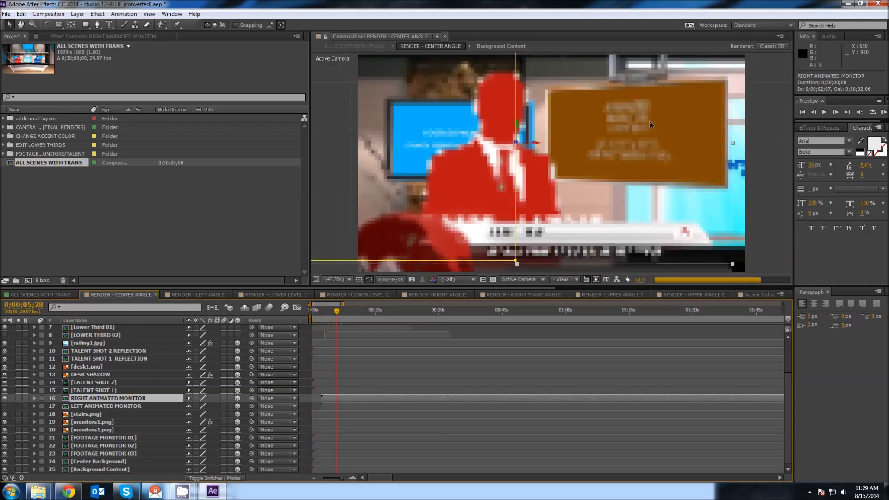
pyautogui.click(4, 398)
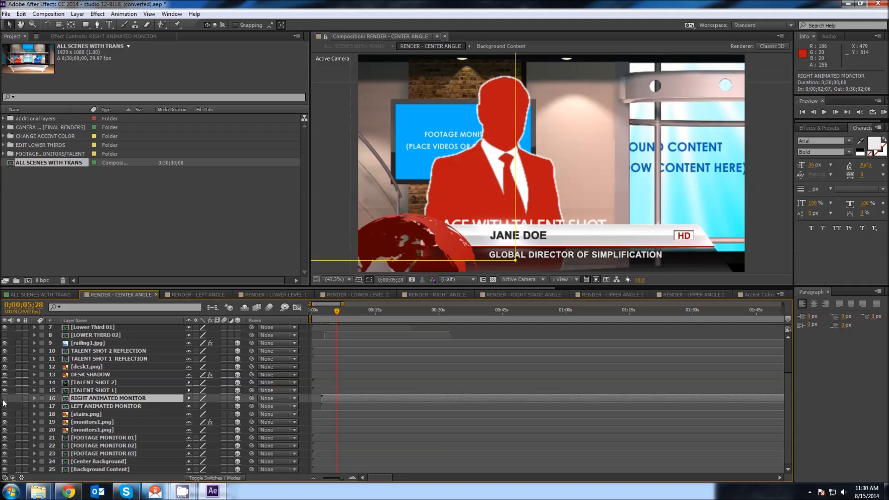
pyautogui.click(5, 398)
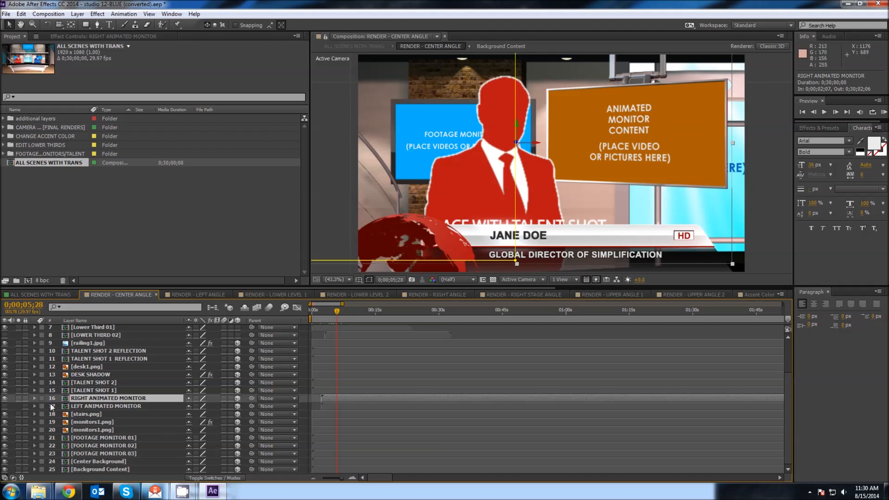
# - Select TALENT SHOT 1, return to the first frame, and hide and reshow the TALENT SHOT 1 and TALENT SHOT 2 layers
pyautogui.click(107, 390)
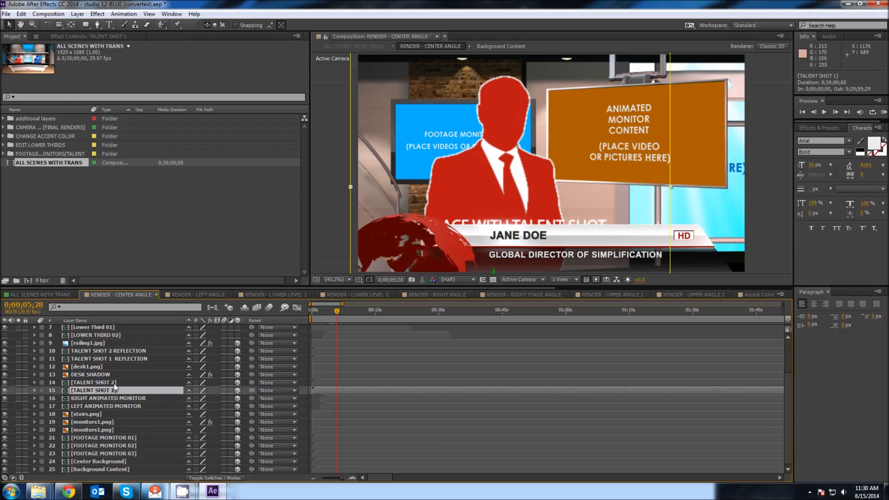
pyautogui.moveTo(330, 305); pyautogui.dragTo(280, 310)
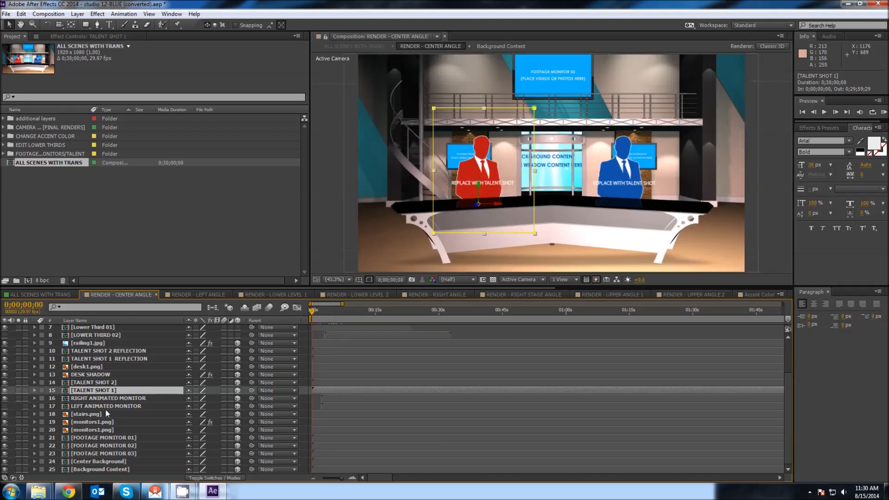
pyautogui.click(4, 390)
pyautogui.click(5, 390)
pyautogui.click(4, 382)
pyautogui.click(4, 383)
# - Compare the talent placement in the center and left angle compositions, look into RENDER - LOWER LEVEL 1, and return to RENDER - CENTER ANGLE
pyautogui.click(217, 295)
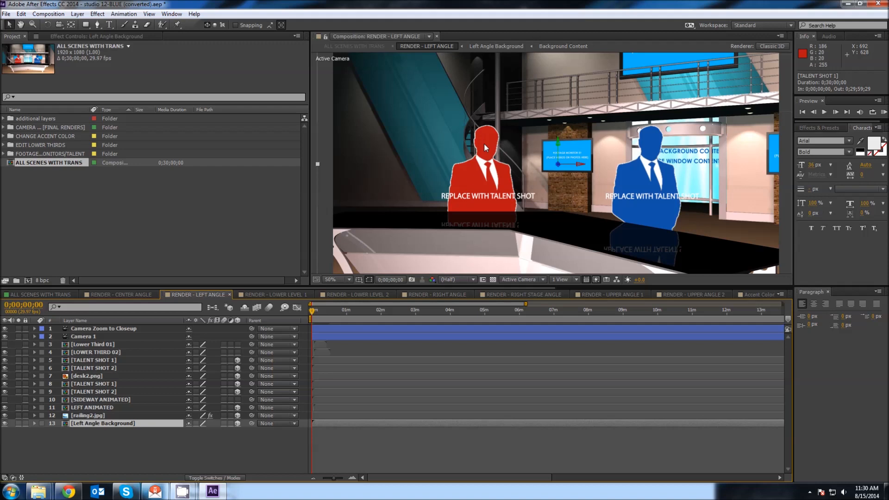
pyautogui.click(134, 296)
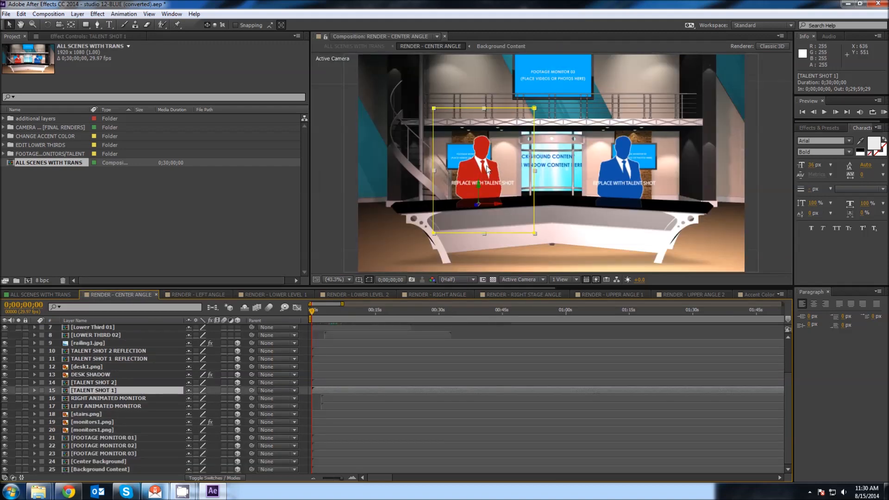
pyautogui.click(209, 296)
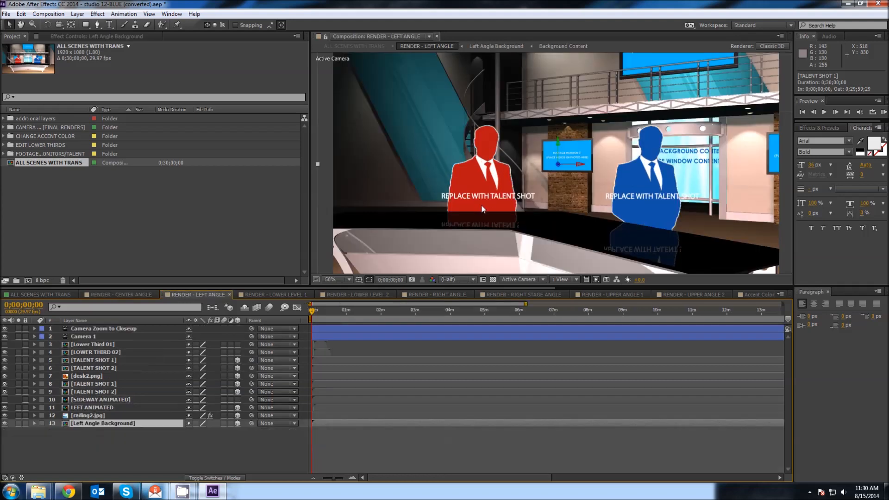
pyautogui.click(280, 295)
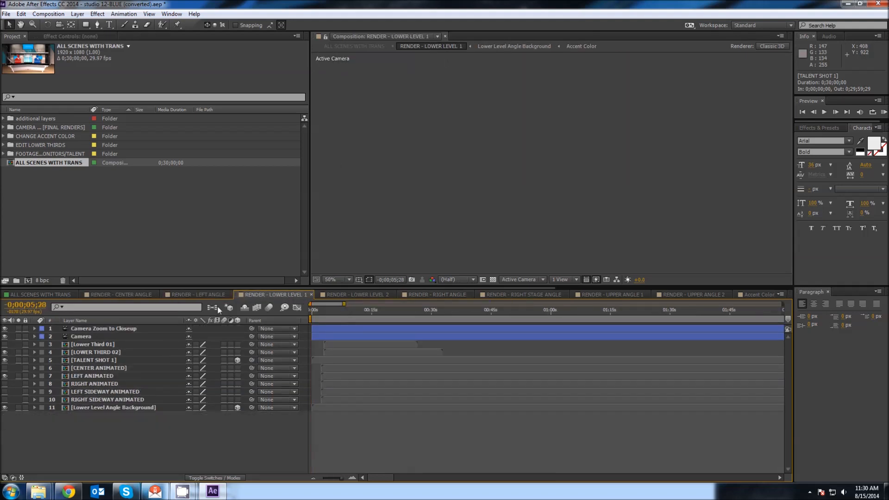
pyautogui.click(142, 296)
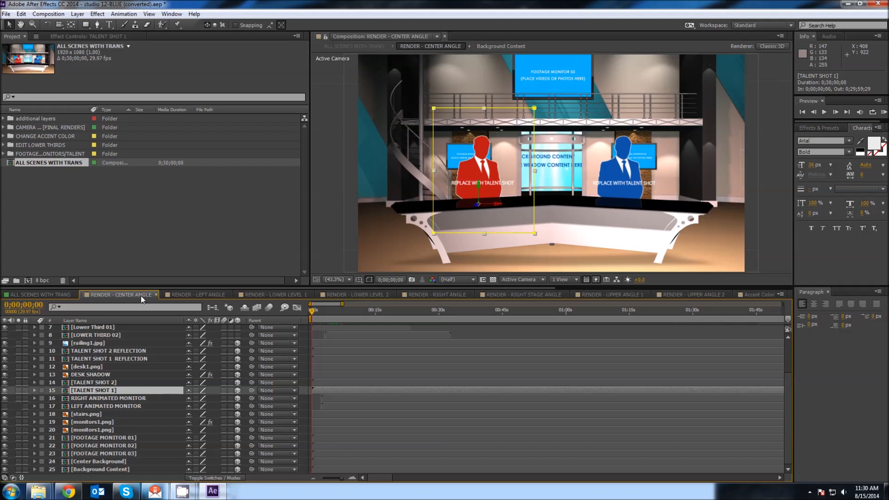
# - Inspect the DESK SHADOW and TALENT SHOT 1 REFLECTION layers, and hide and reshow the railing1.jpg layer
pyautogui.hotkey('ctrl', 'Up')
pyautogui.hotkey('ctrl', 'Up')
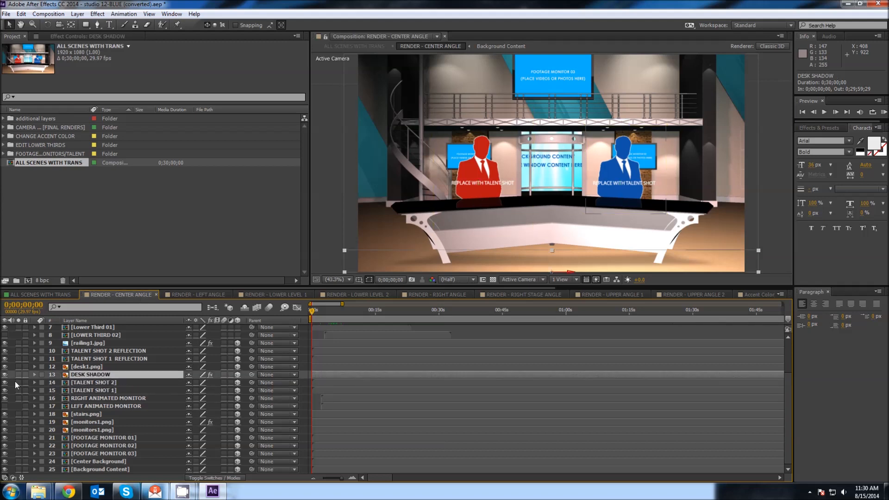
pyautogui.click(95, 361)
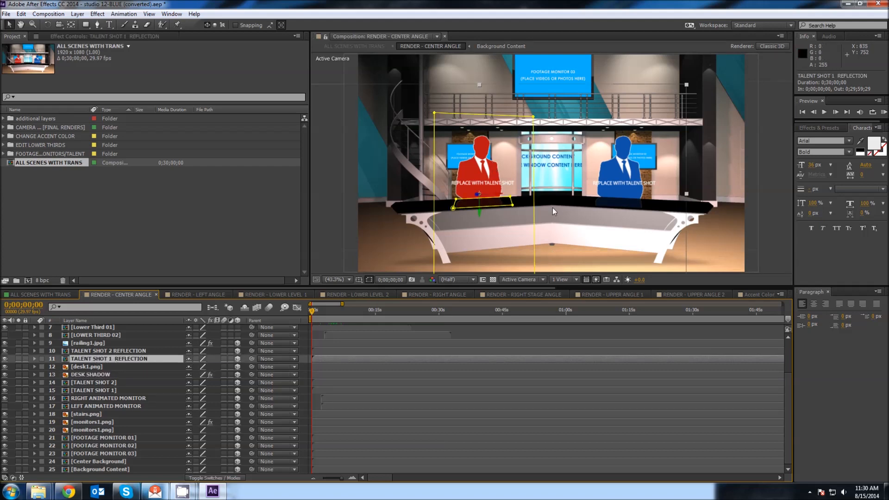
pyautogui.click(151, 345)
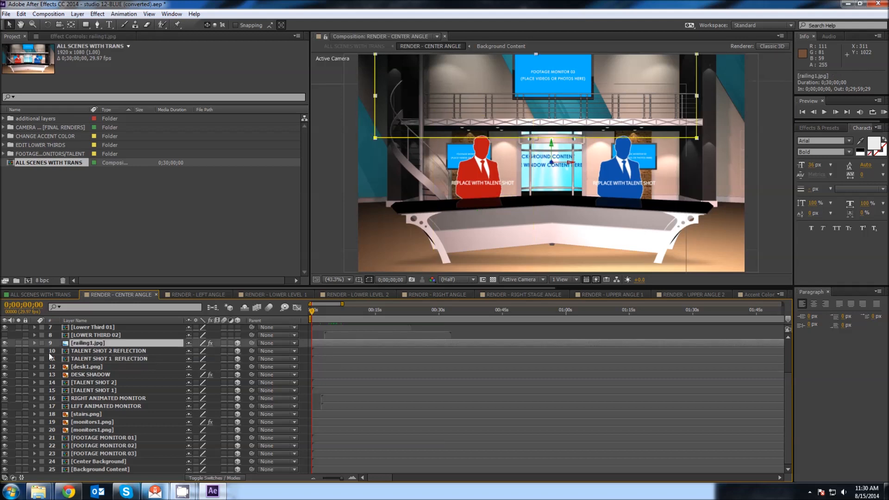
pyautogui.click(6, 343)
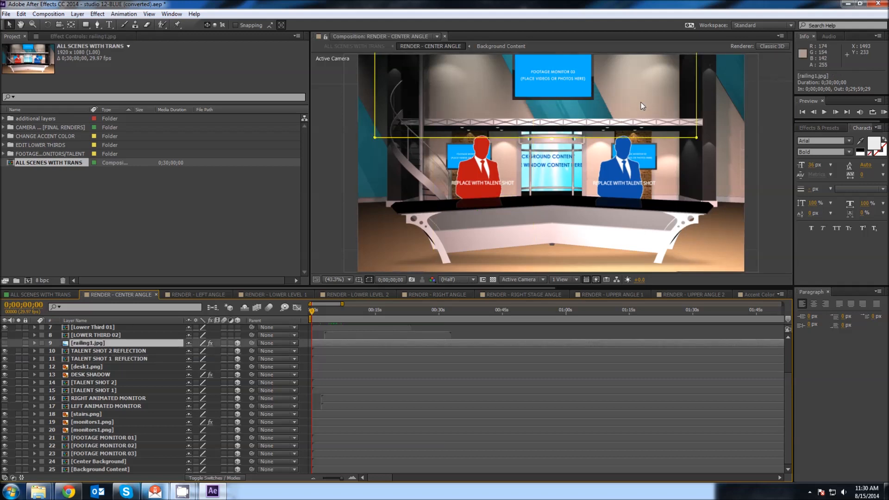
pyautogui.click(6, 344)
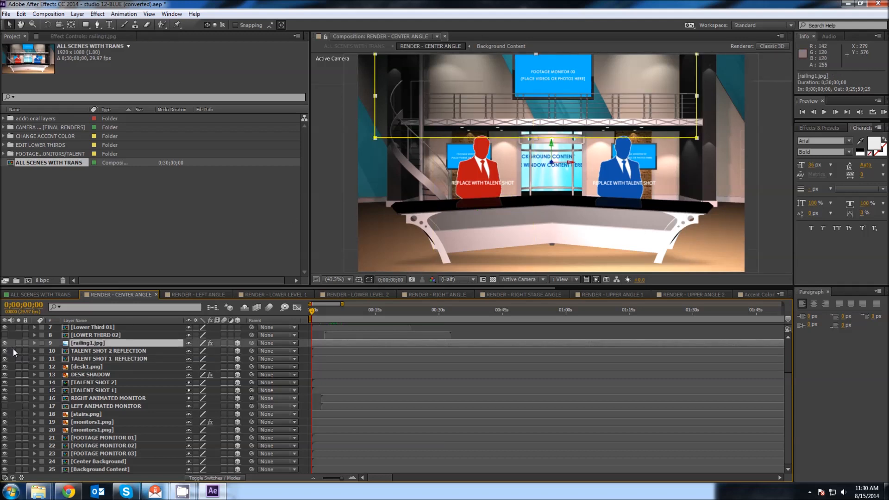
# - Select the Lower Third 01 layer and view its graphic at 0;00;03;09
pyautogui.scroll(3, 139, 396)
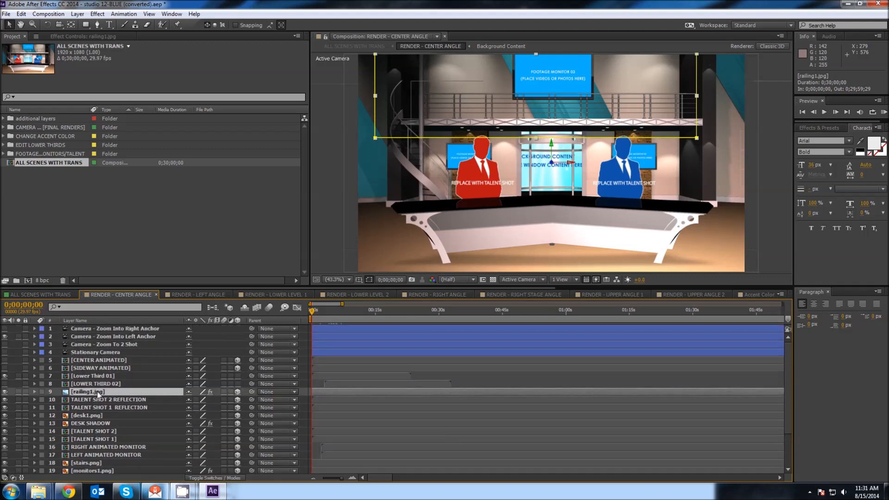
pyautogui.click(92, 384)
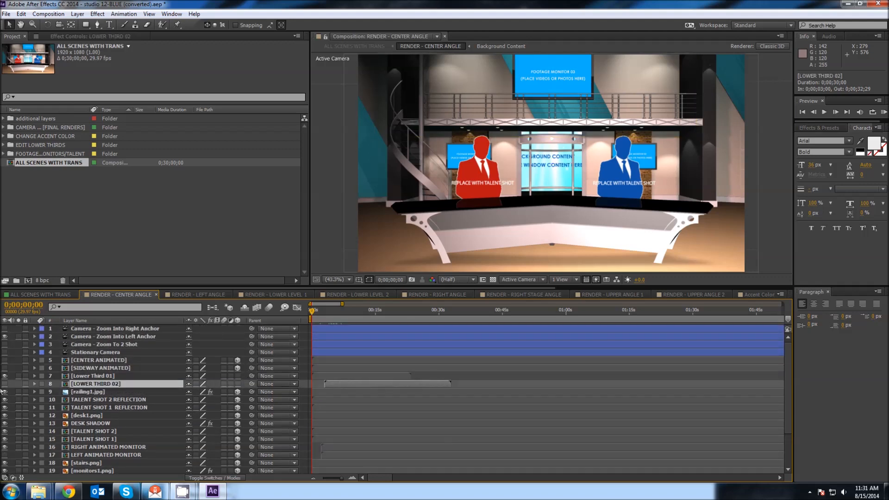
pyautogui.click(88, 377)
pyautogui.moveTo(315, 311); pyautogui.dragTo(326, 314)
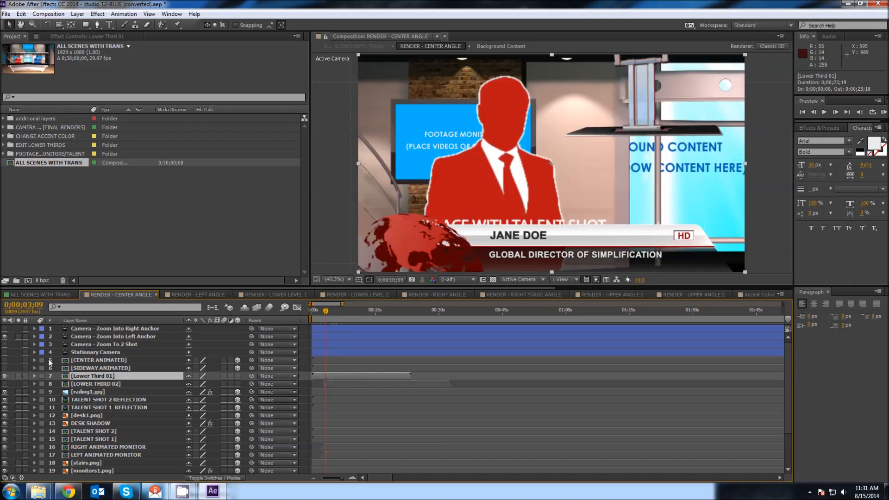
# - Hide Lower Third 01, show LOWER THIRD 02 instead, and view it at 0;00;06;04
pyautogui.click(4, 376)
pyautogui.click(4, 384)
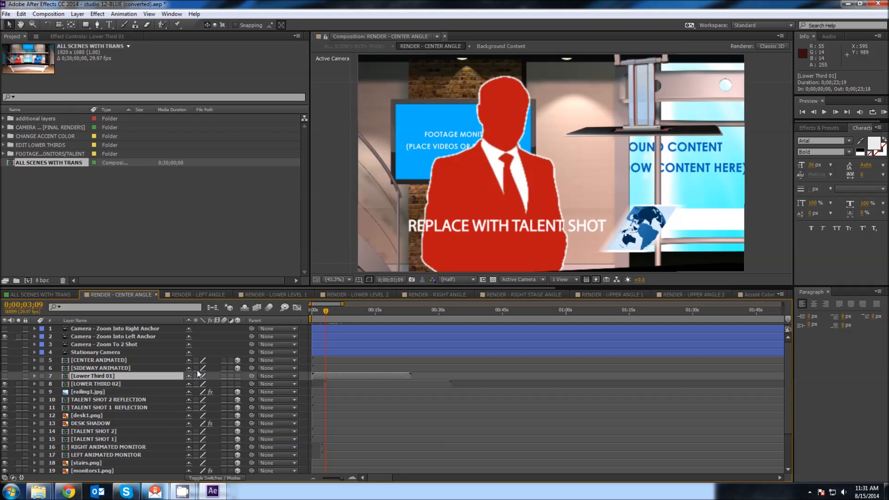
pyautogui.click(121, 384)
pyautogui.moveTo(329, 316); pyautogui.dragTo(339, 314)
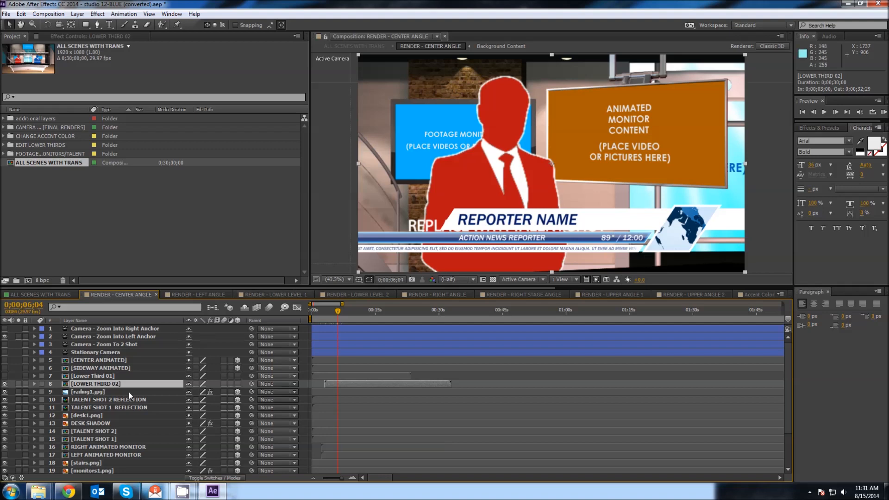
# - Show the SIDEWAY ANIMATED layer to preview it and scale it down to 68%
pyautogui.click(88, 369)
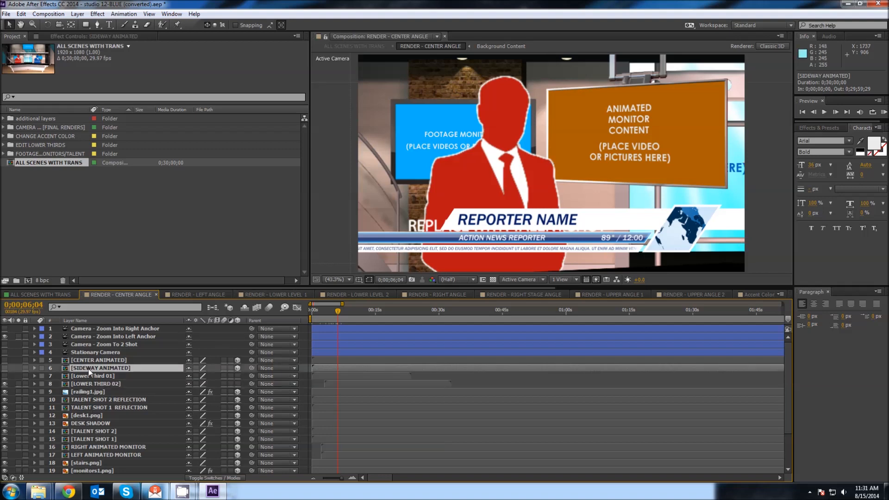
pyautogui.click(5, 368)
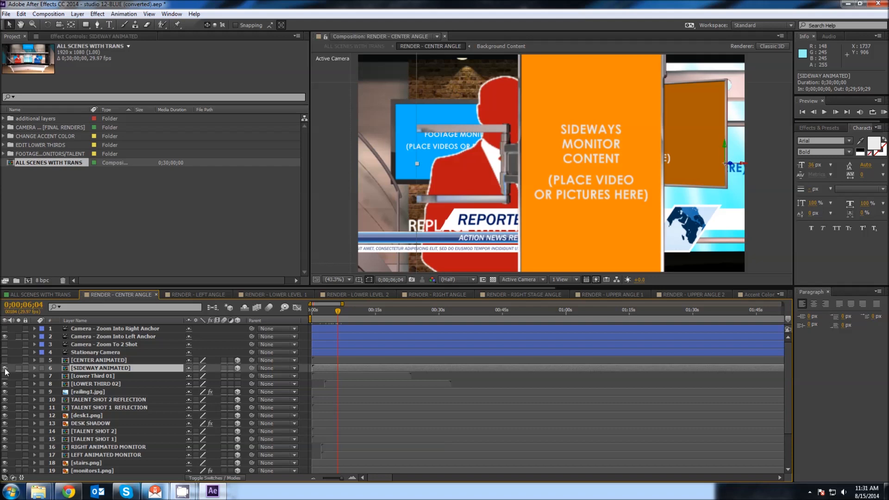
pyautogui.click(5, 369)
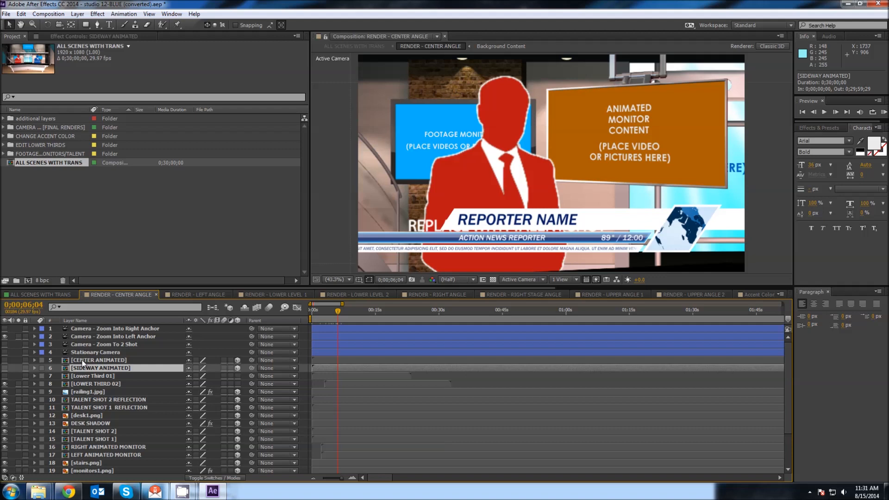
pyautogui.click(5, 368)
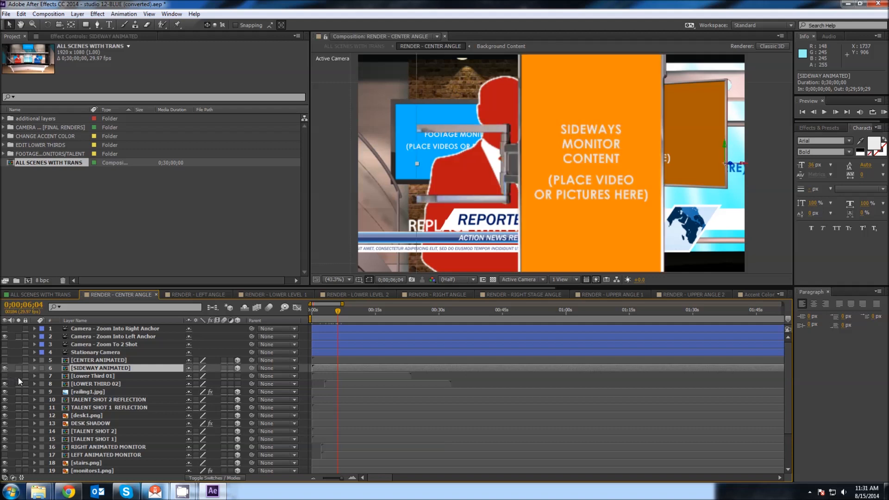
pyautogui.click(34, 368)
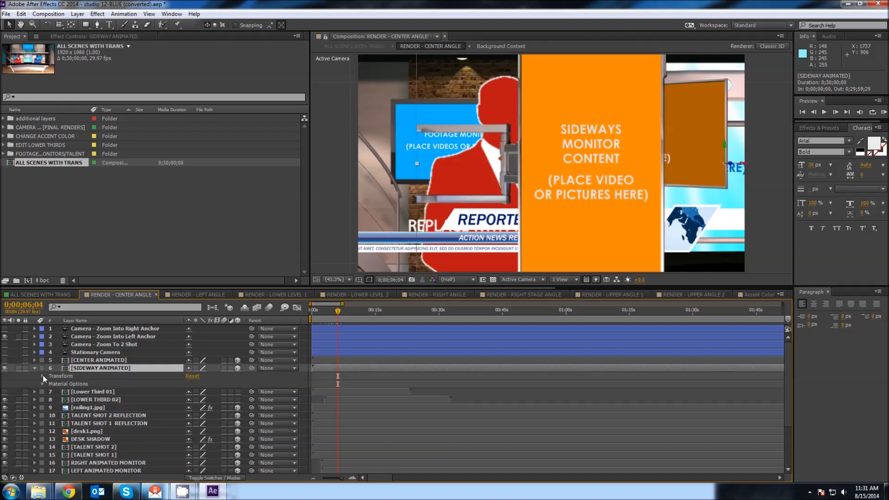
pyautogui.click(42, 375)
pyautogui.moveTo(206, 401); pyautogui.dragTo(178, 401)
pyautogui.click(97, 370)
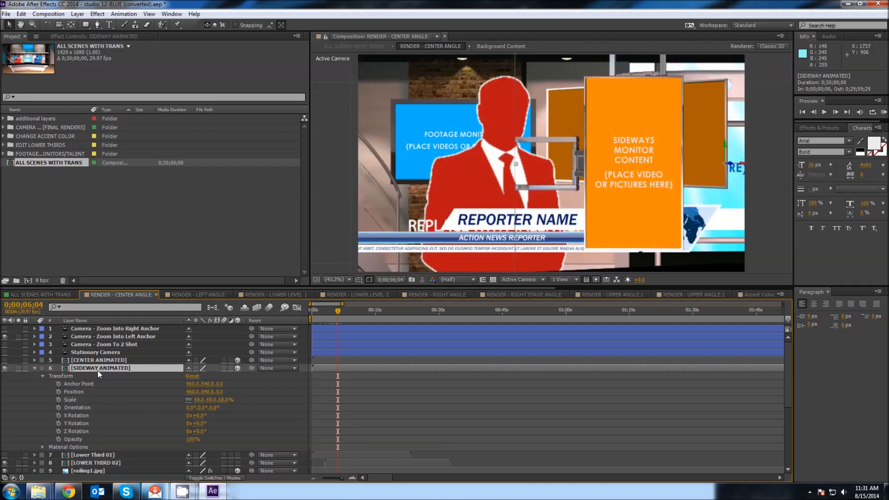
# - Reposition the SIDEWAY ANIMATED layer to about 455.7, 551.6 and mask it with a rectangle around its left monitor only
pyautogui.moveTo(606, 146); pyautogui.dragTo(484, 147)
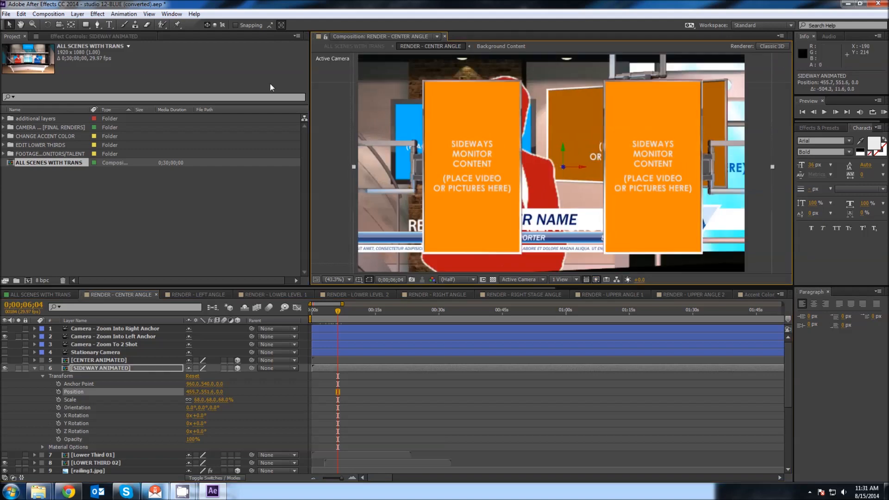
pyautogui.moveTo(350, 63); pyautogui.dragTo(566, 274)
pyautogui.moveTo(339, 314)
pyautogui.mouseDown()
pyautogui.moveTo(311, 311)
pyautogui.moveTo(335, 305)
pyautogui.mouseUp()
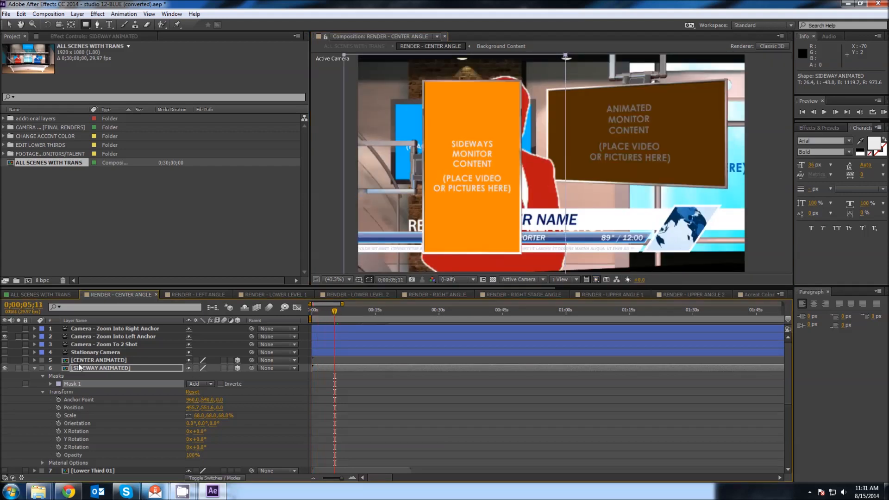
# - Collapse and hide the SIDEWAY ANIMATED layer, then return to the first frame with the Selection tool active
pyautogui.click(34, 368)
pyautogui.click(5, 368)
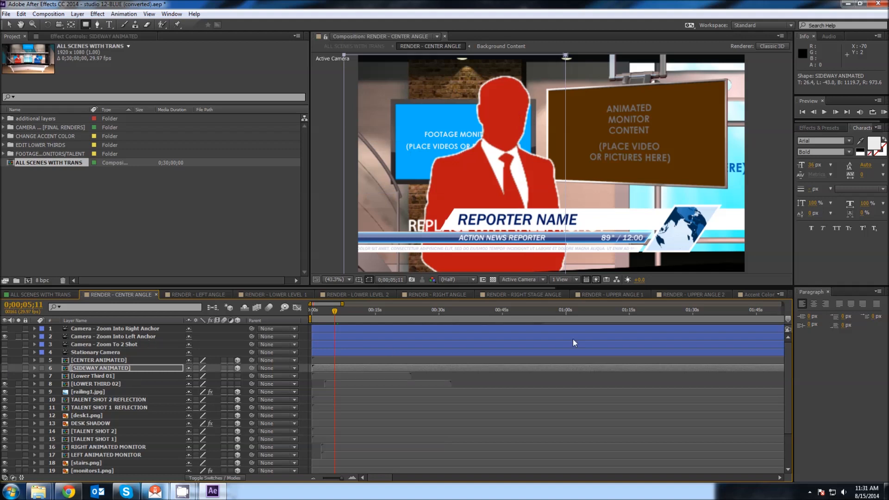
pyautogui.moveTo(343, 308); pyautogui.dragTo(303, 310)
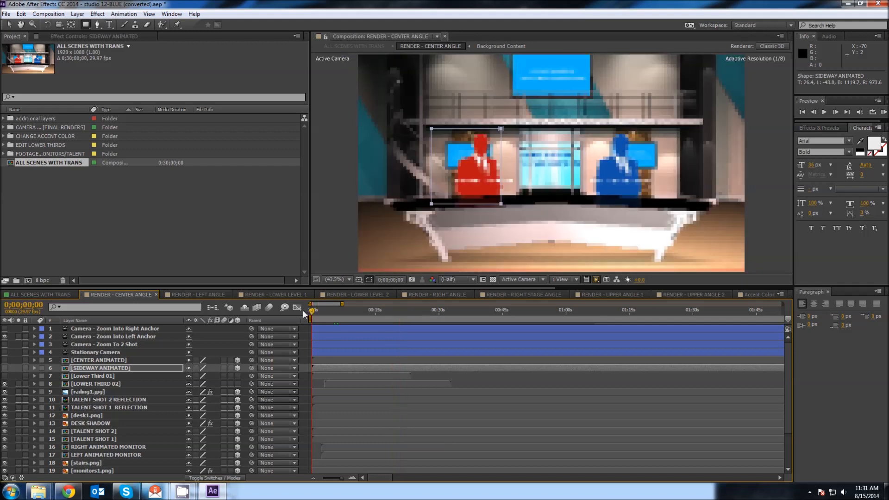
pyautogui.click(8, 25)
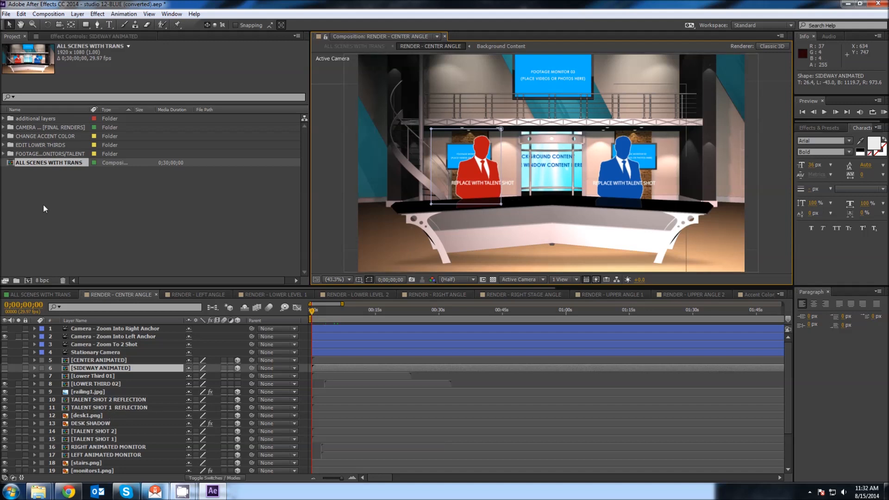
# - Widen the project item names and expand the FOOTAGE / MONITORS/TALENT folder to browse its compositions
pyautogui.moveTo(89, 109); pyautogui.dragTo(143, 110)
pyautogui.click(46, 192)
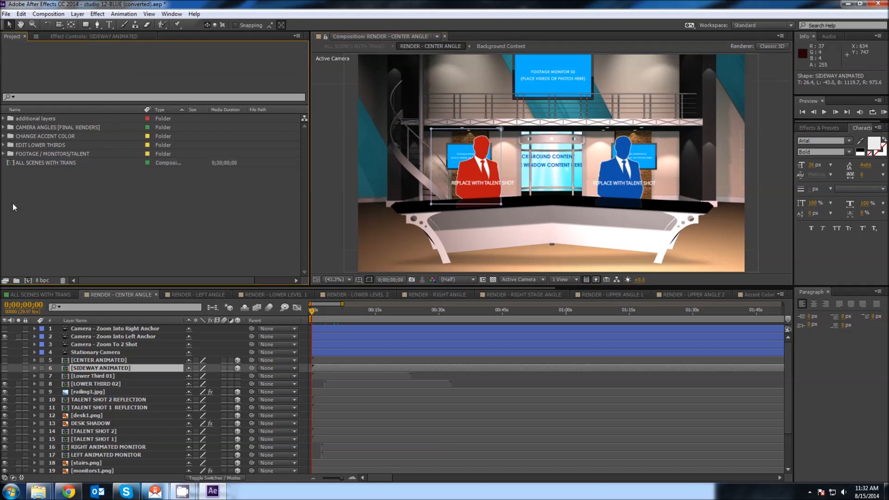
pyautogui.click(54, 154)
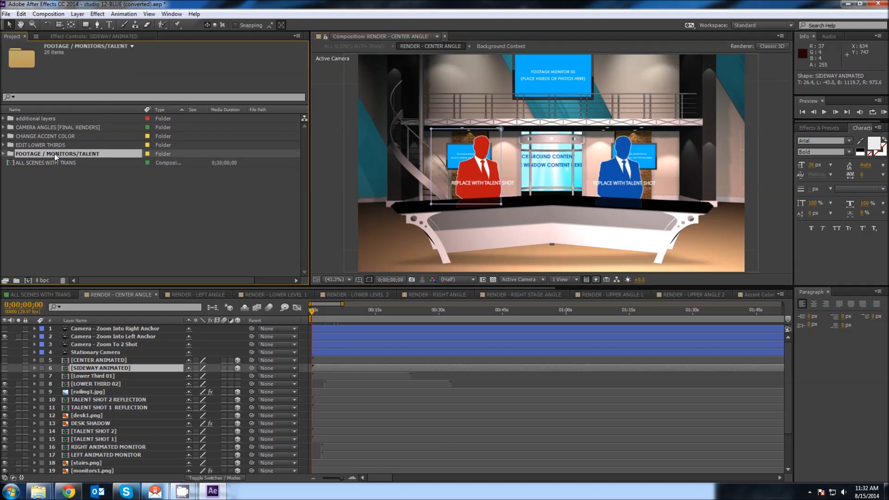
pyautogui.click(4, 154)
pyautogui.scroll(-1, 7, 168)
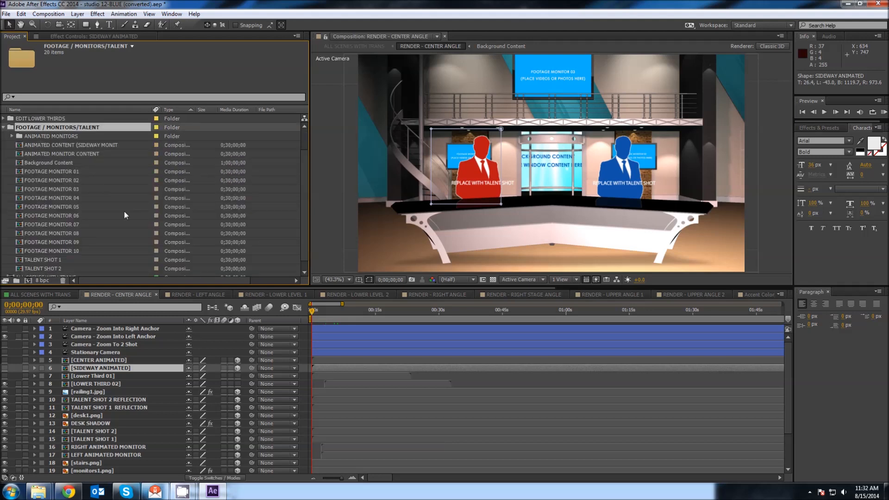
pyautogui.scroll(-1, 304, 179)
pyautogui.scroll(1, 307, 171)
# - Preview the FOOTAGE MONITOR 01, 02 and 03 compositions and Background Content to match them with the set
pyautogui.click(19, 173)
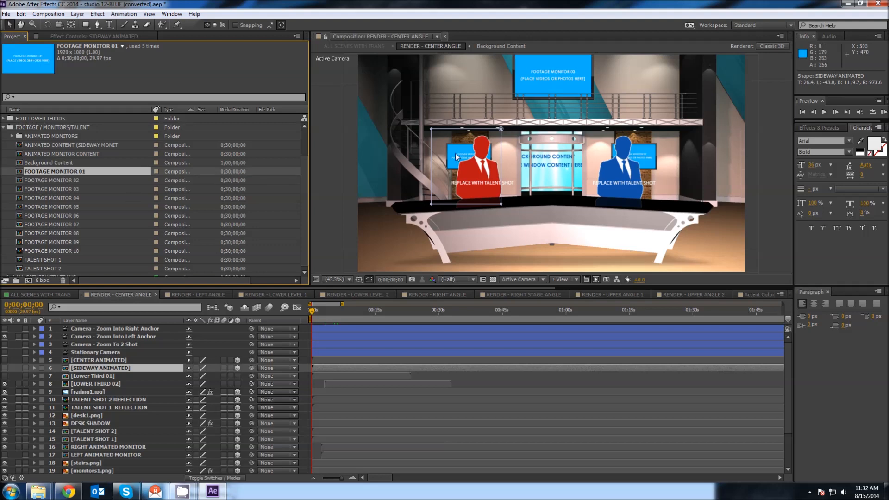
pyautogui.click(84, 181)
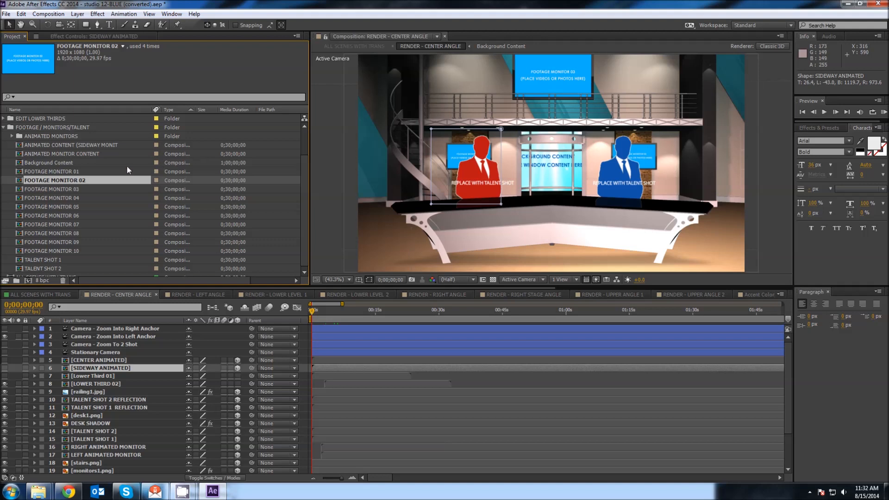
pyautogui.press('Down')
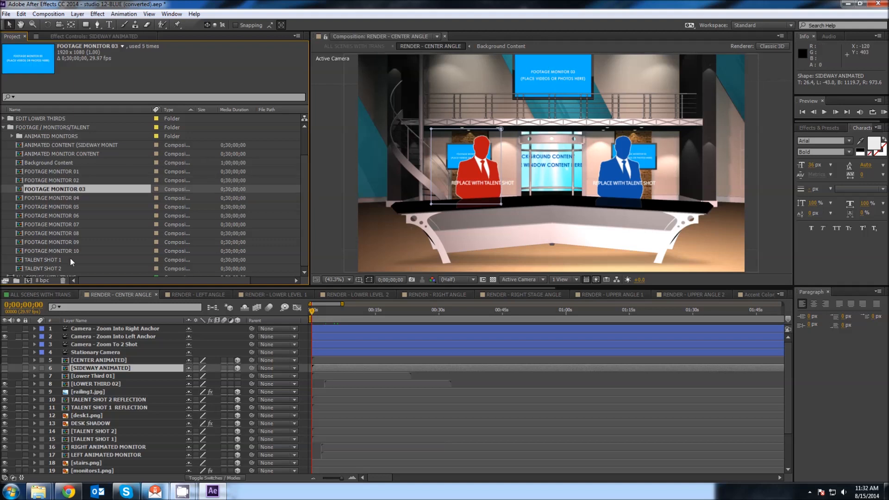
pyautogui.click(46, 163)
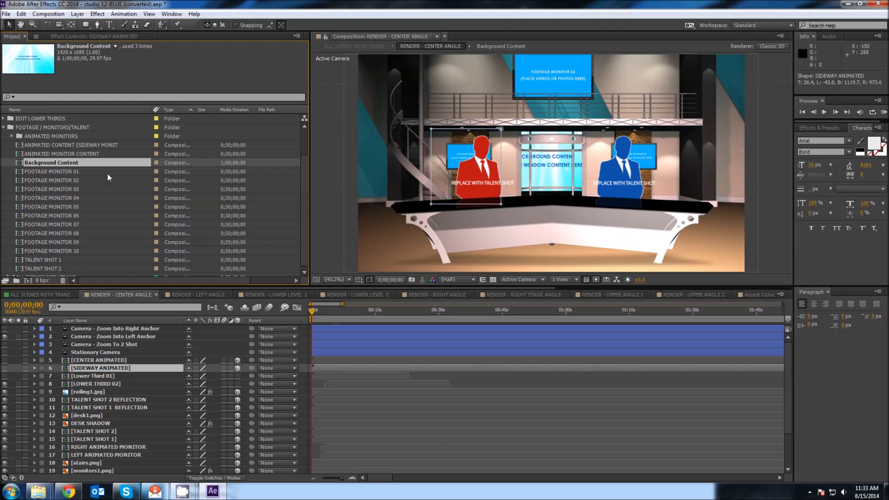
# - Open the TALENT SHOT 1 composition and fit its whole frame in view at 12.5%
pyautogui.click(38, 261)
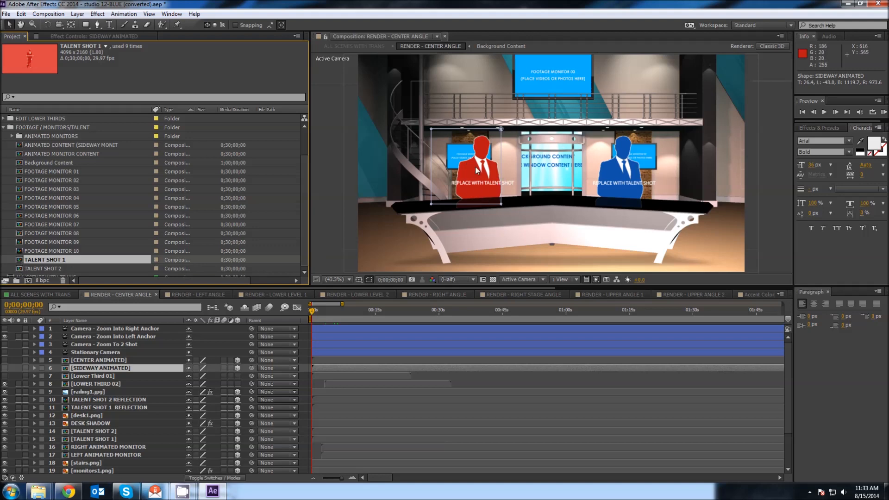
pyautogui.doubleClick(19, 262)
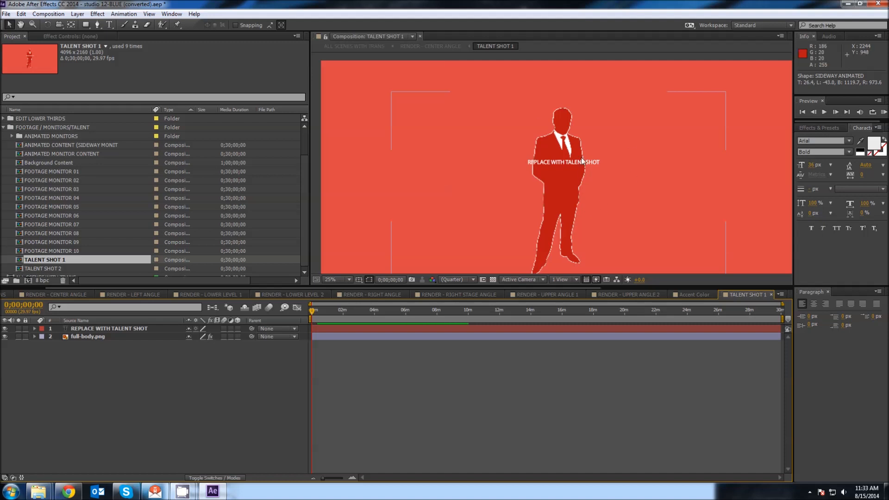
pyautogui.keyDown('alt'); pyautogui.click(556, 195); pyautogui.keyUp('alt')
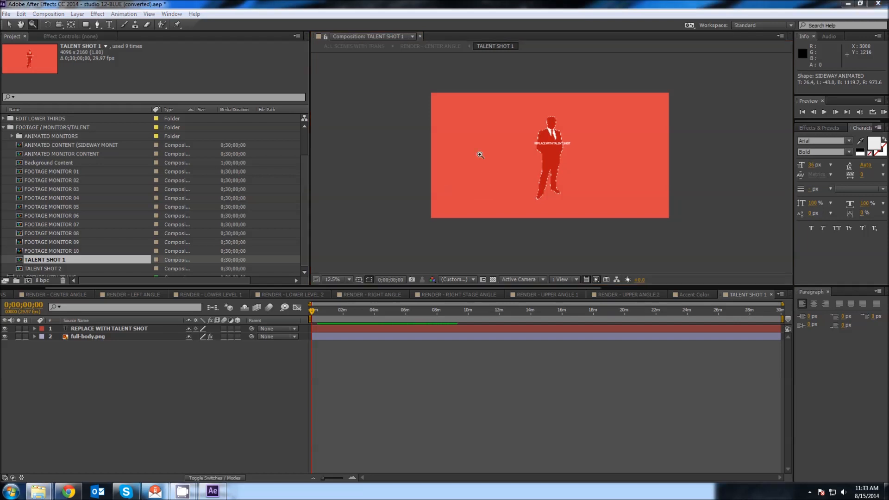
# - Import the Fotolia_39109095_V_HD1080 (1).mp4 green-screen clip and place it as the topmost layer of TALENT SHOT 1
pyautogui.click(4, 127)
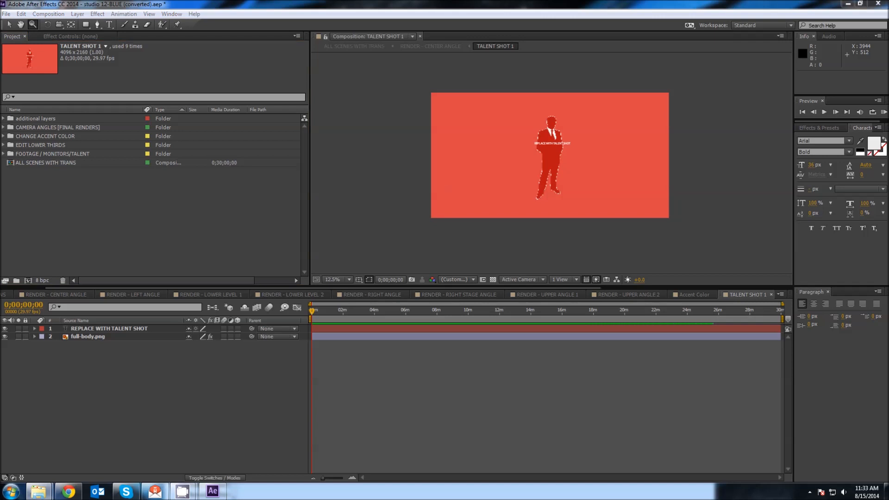
pyautogui.moveTo(223, 220); pyautogui.dragTo(137, 211)
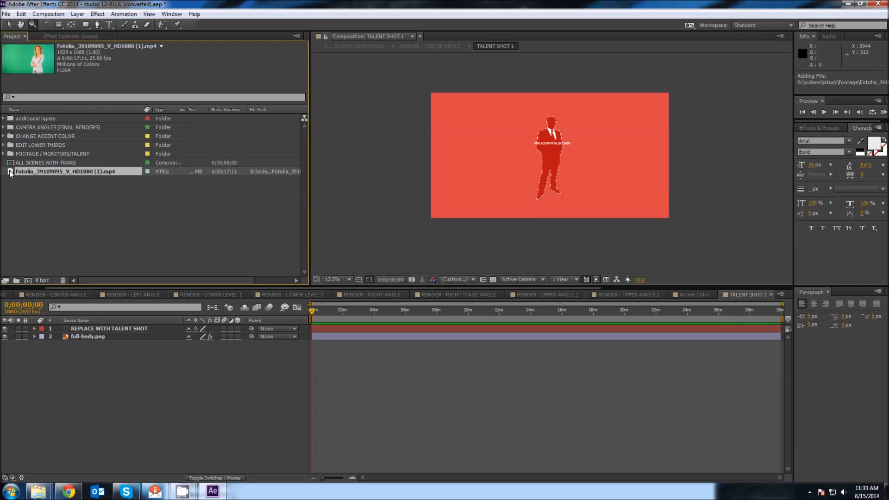
pyautogui.moveTo(10, 172); pyautogui.dragTo(50, 335)
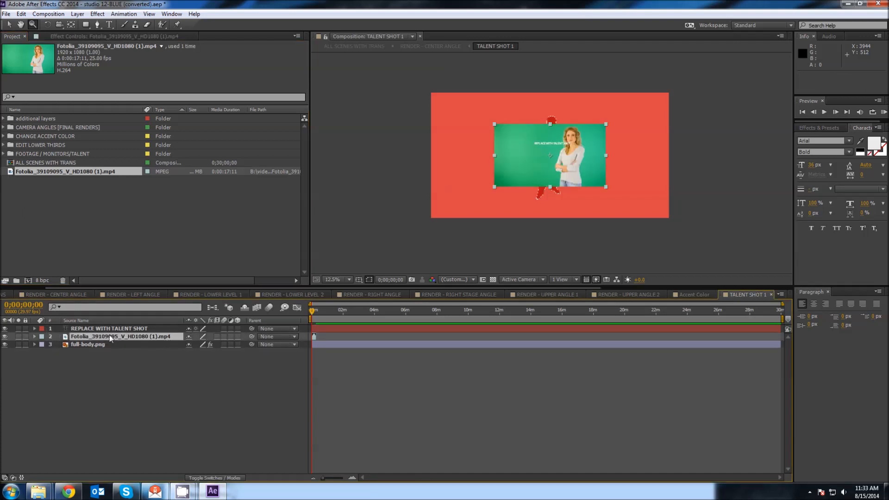
pyautogui.moveTo(109, 336); pyautogui.dragTo(137, 326)
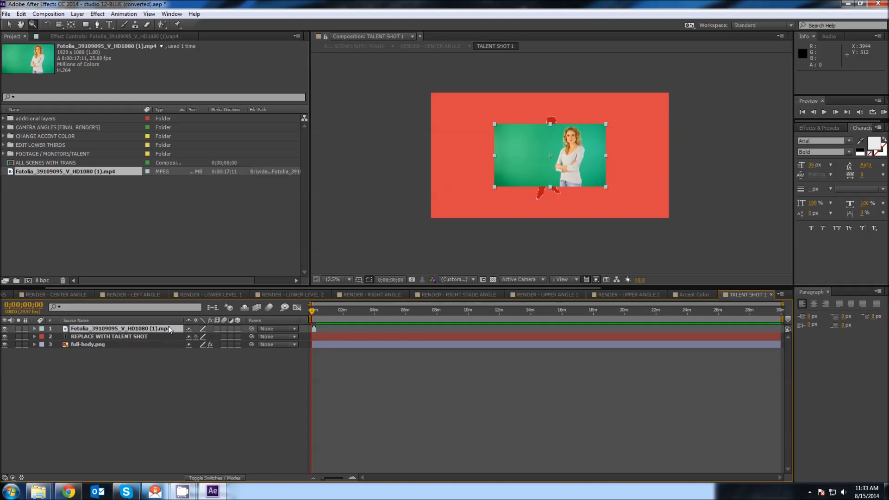
# - Apply Keylight (1.2) to the Fotolia talent clip and sample its green background as the Screen Colour
pyautogui.click(99, 15)
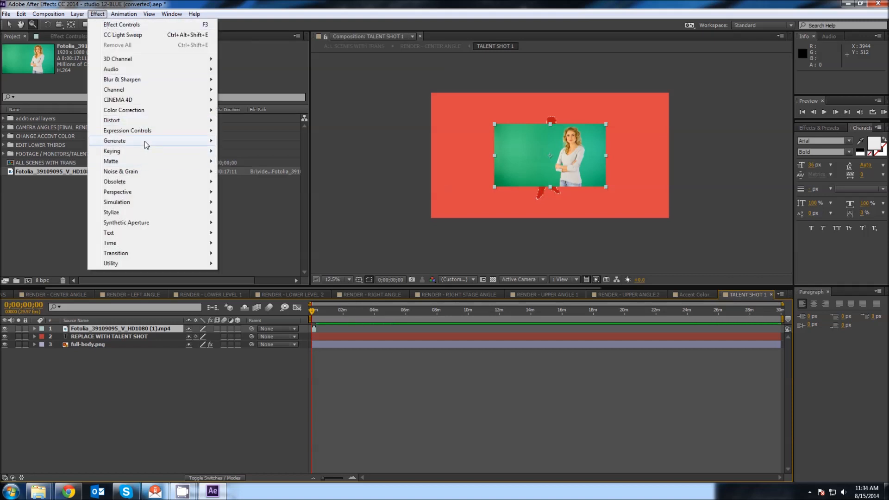
pyautogui.moveTo(145, 141)
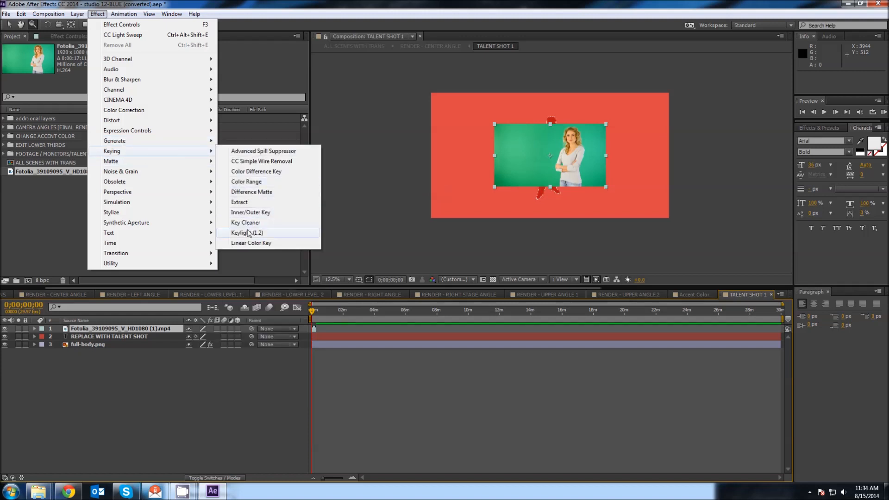
pyautogui.click(271, 234)
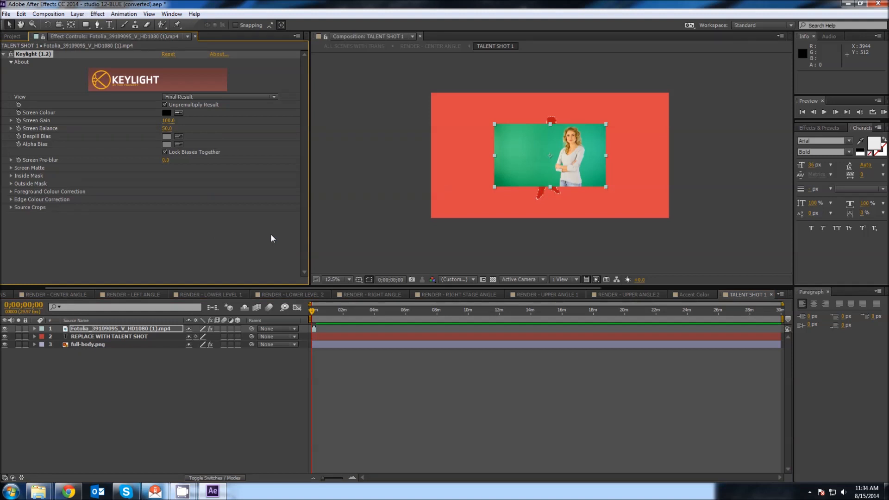
pyautogui.click(179, 113)
pyautogui.click(545, 140)
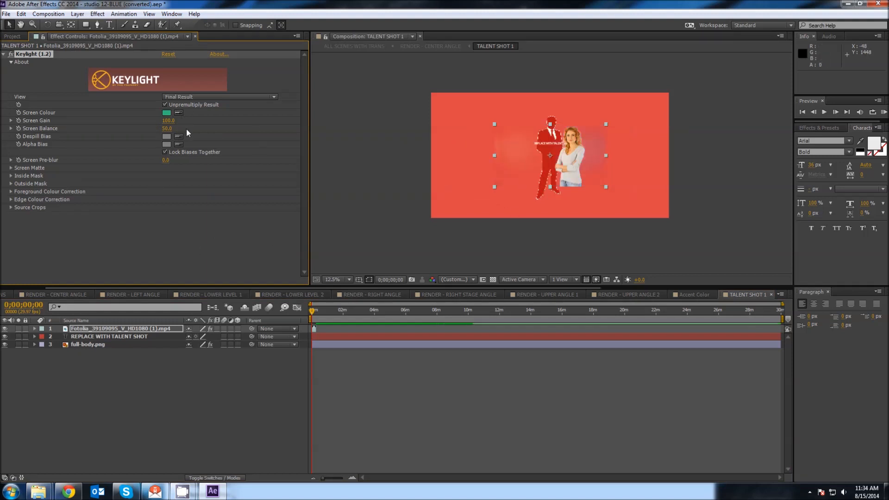
# - Clean the key in Screen Matte view with Clip Black 34 and Clip White 77, and restore the Final Result view
pyautogui.click(11, 167)
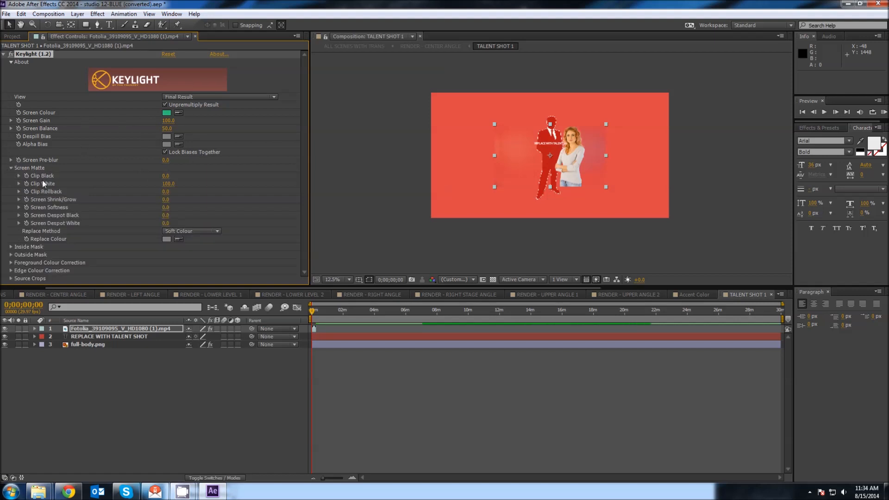
pyautogui.click(231, 97)
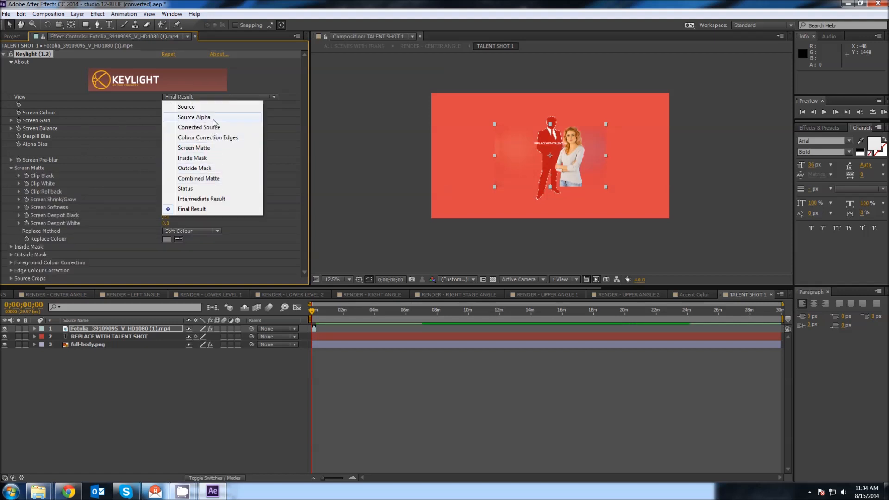
pyautogui.click(215, 148)
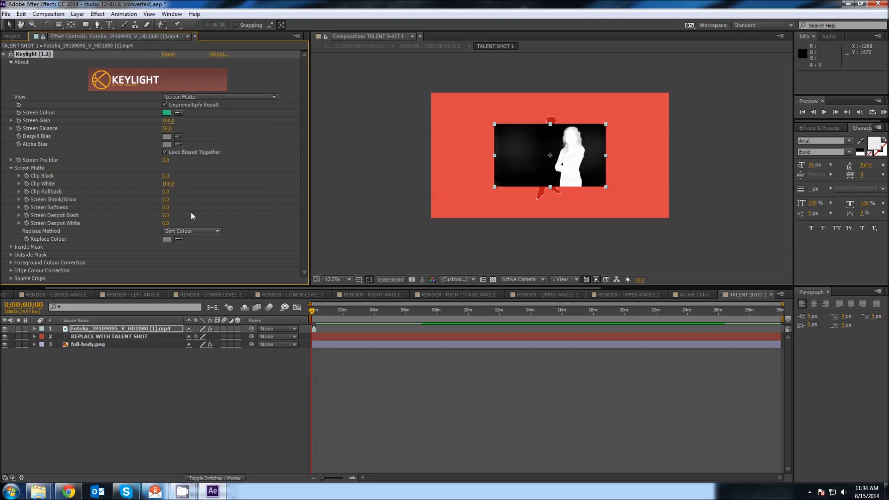
pyautogui.moveTo(166, 176)
pyautogui.mouseDown()
pyautogui.moveTo(195, 180)
pyautogui.moveTo(160, 186)
pyautogui.mouseUp()
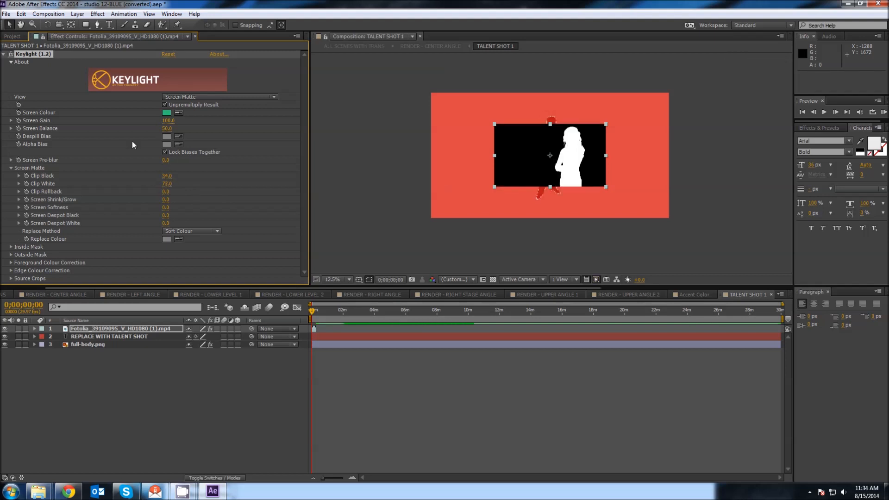
pyautogui.click(199, 97)
pyautogui.click(200, 214)
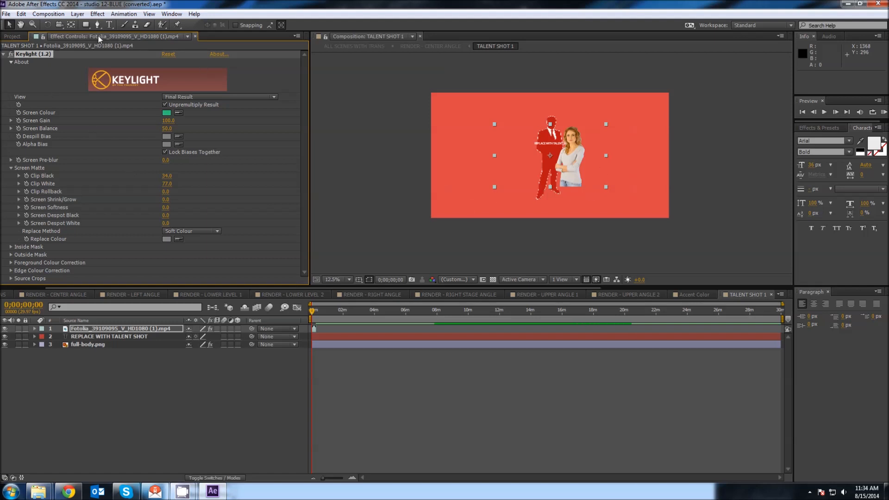
# - Move the keyed talent clip over the placeholder figure, to position 1704, 840, checking it against the title/action safe guides
pyautogui.moveTo(585, 177); pyautogui.dragTo(552, 140)
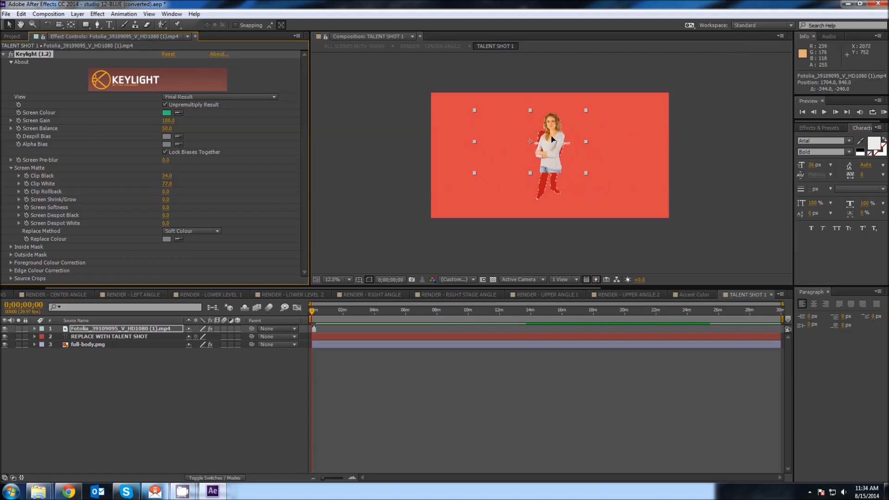
pyautogui.press("'")
pyautogui.press("'")
pyautogui.press("'")
pyautogui.press("'")
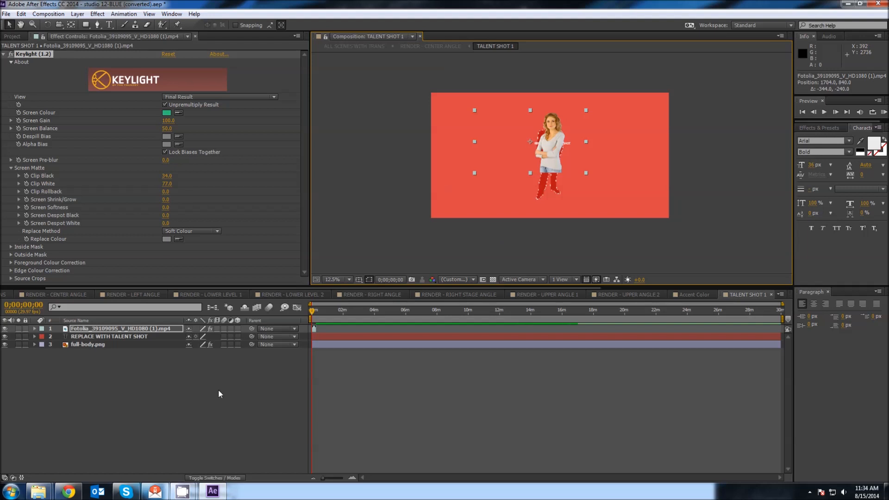
pyautogui.press("'")
pyautogui.press("'")
# - Hide the REPLACE WITH TALENT SHOT and full-body.png placeholder layers
pyautogui.click(6, 337)
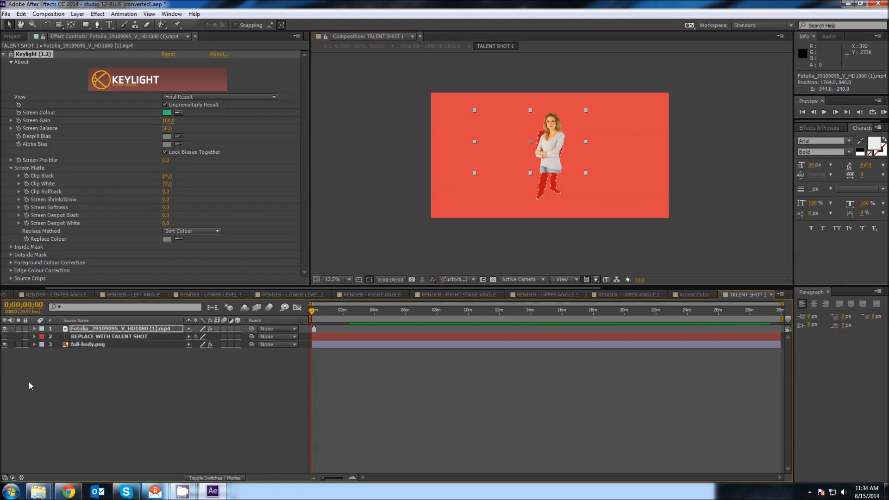
pyautogui.press("'")
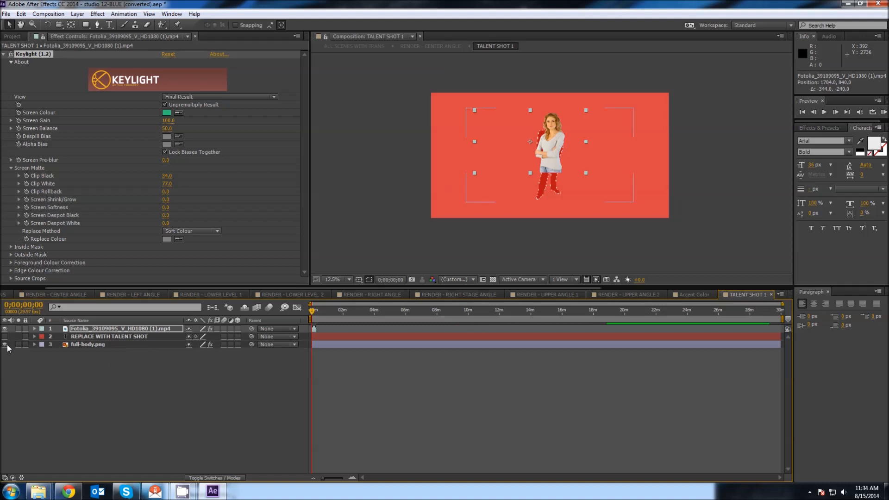
pyautogui.click(5, 344)
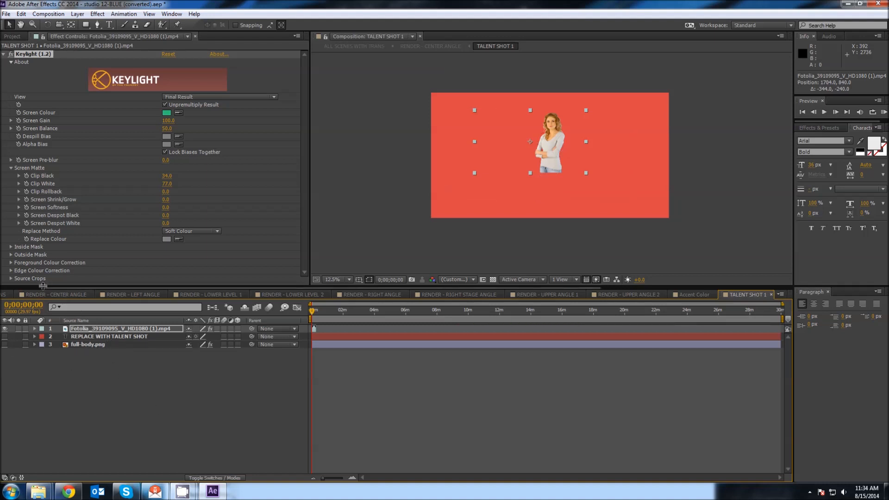
# - Open the RENDER - CENTER ANGLE composition and select its TALENT SHOT 1 layer to check the talent behind the desk
pyautogui.scroll(2, 37, 288)
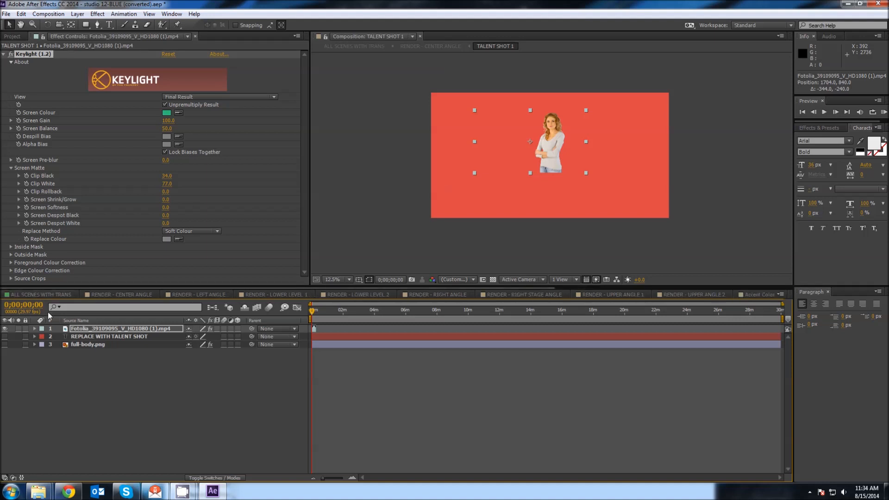
pyautogui.click(122, 295)
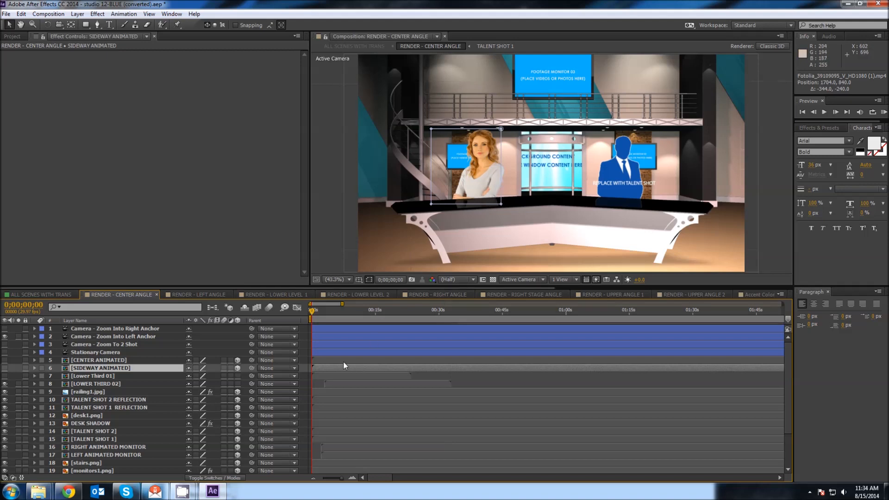
pyautogui.click(86, 433)
pyautogui.click(87, 438)
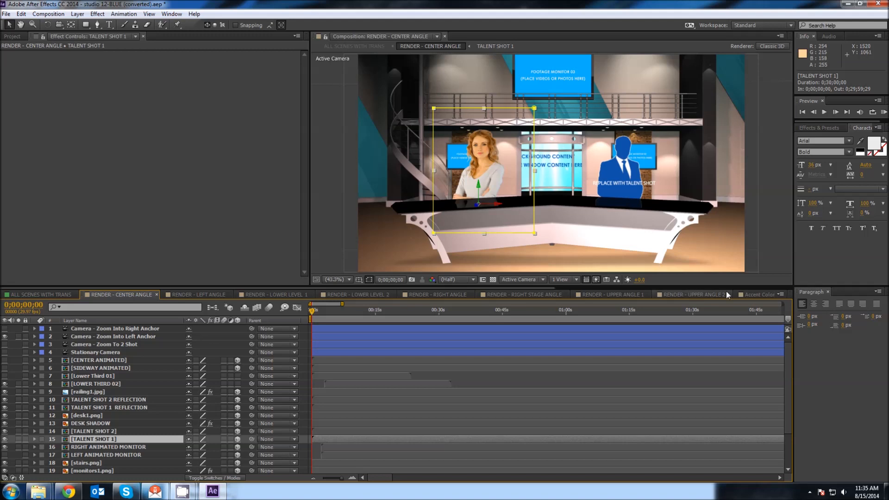
# - Back in TALENT SHOT 1, mirror the talent clip horizontally with a negative horizontal scale and show the full-body.png layer for reference
pyautogui.scroll(-3, 751, 288)
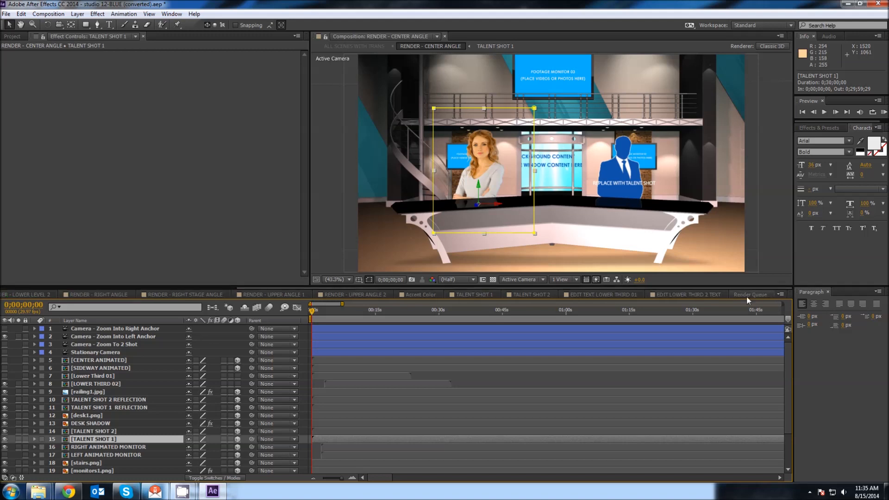
pyautogui.click(473, 296)
pyautogui.click(108, 328)
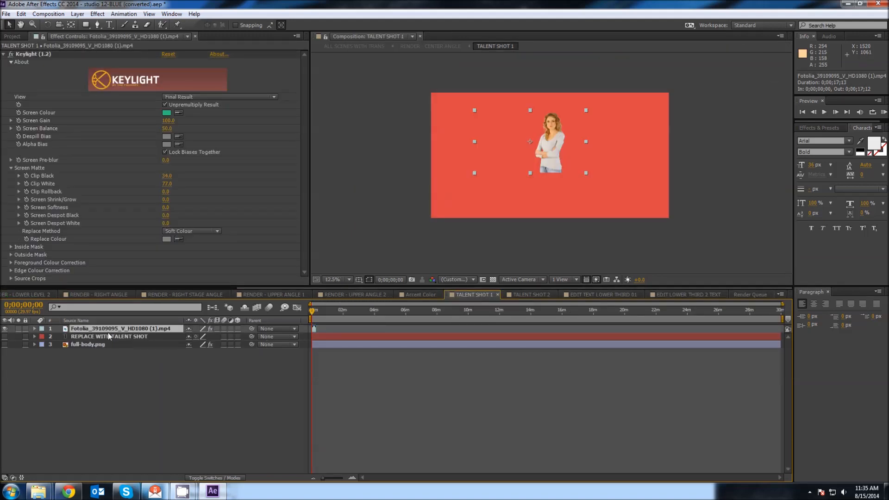
pyautogui.press('s')
pyautogui.moveTo(203, 339); pyautogui.dragTo(105, 329)
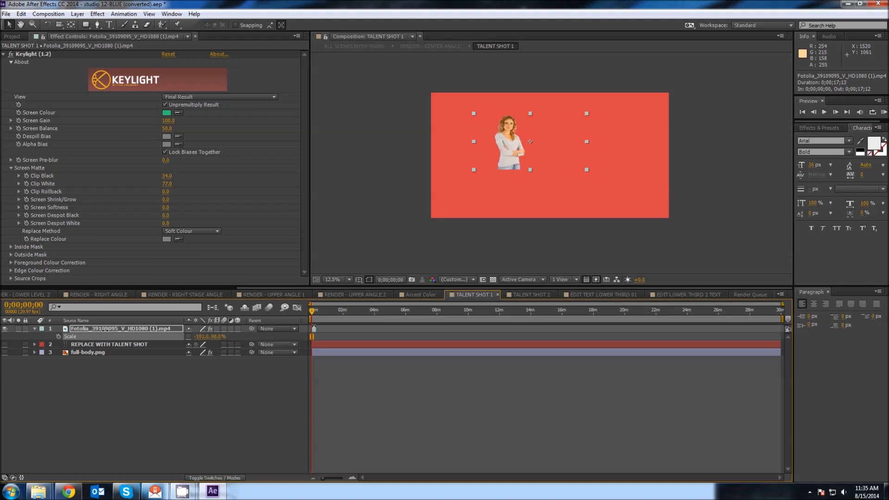
pyautogui.click(4, 353)
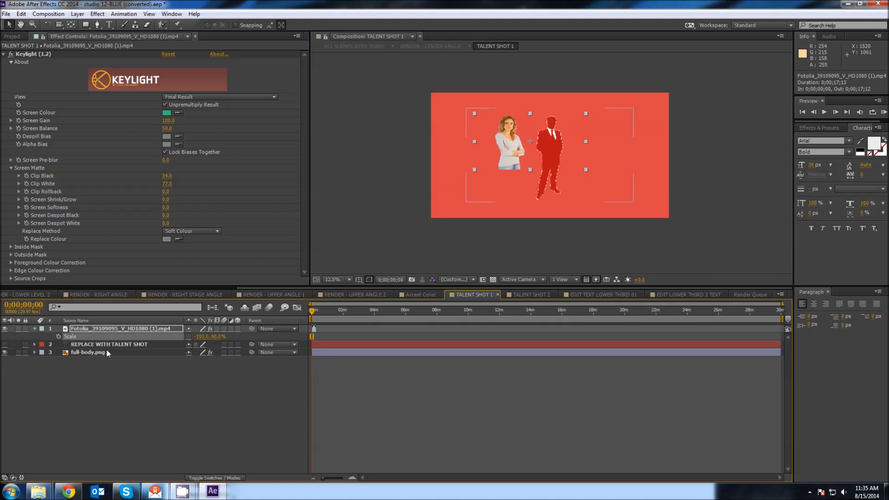
# - Nudge the mirrored talent clip horizontally to position 2424, 840 so it overlaps the placeholder figure
pyautogui.click(152, 329)
pyautogui.hotkey('shift', 'Right')
pyautogui.hotkey('shift', 'Right')
pyautogui.hotkey('shift', 'Right')
pyautogui.hotkey('shift', 'Right')
pyautogui.hotkey('shift', 'Right')
pyautogui.hotkey('shift', 'Right')
pyautogui.hotkey('shift', 'Right')
pyautogui.hotkey('shift', 'Right')
pyautogui.hotkey('shift', 'Right')
pyautogui.hotkey('shift', 'Right')
pyautogui.hotkey('shift', 'Right')
pyautogui.hotkey('shift', 'Right')
pyautogui.hotkey('shift', 'Right')
pyautogui.hotkey('shift', 'Right')
pyautogui.hotkey('shift', 'Right')
pyautogui.hotkey('shift', 'Right')
pyautogui.hotkey('shift', 'Right')
pyautogui.hotkey('shift', 'Right')
pyautogui.hotkey('shift', 'Right')
pyautogui.hotkey('shift', 'Right')
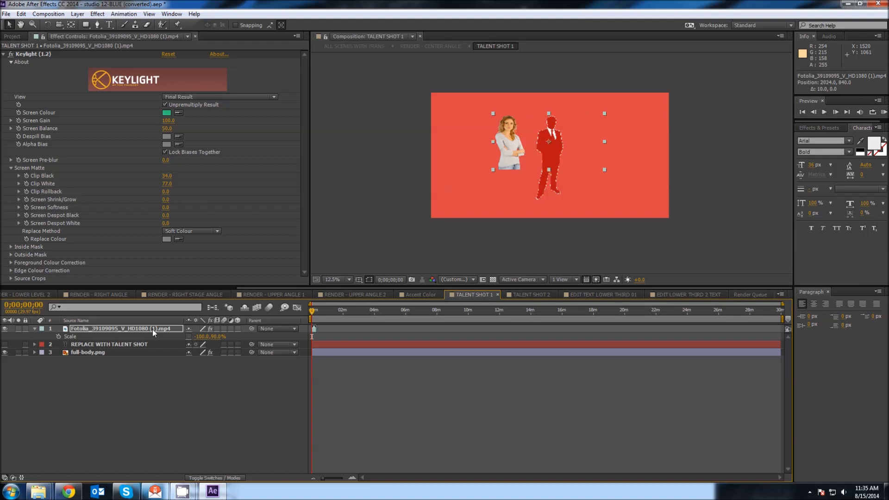
pyautogui.hotkey('shift', 'Right')
pyautogui.hotkey('shift', 'Right')
pyautogui.hotkey('shift', 'Right')
pyautogui.hotkey('shift', 'Right')
pyautogui.hotkey('shift', 'Right')
pyautogui.hotkey('shift', 'Right')
pyautogui.hotkey('shift', 'Right')
pyautogui.hotkey('shift', 'Right')
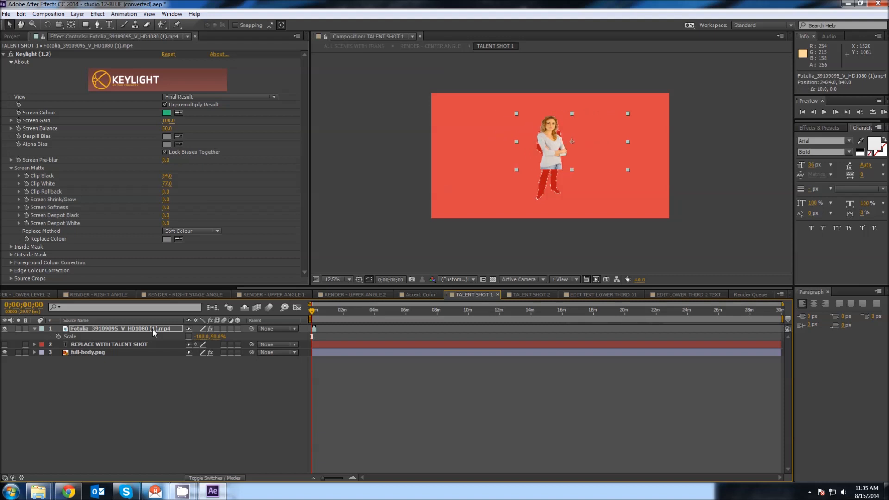
# - Zoom in on the figure and set the talent clip's horizontal scale to -90%
pyautogui.press('h')
pyautogui.scroll(1, 551, 159)
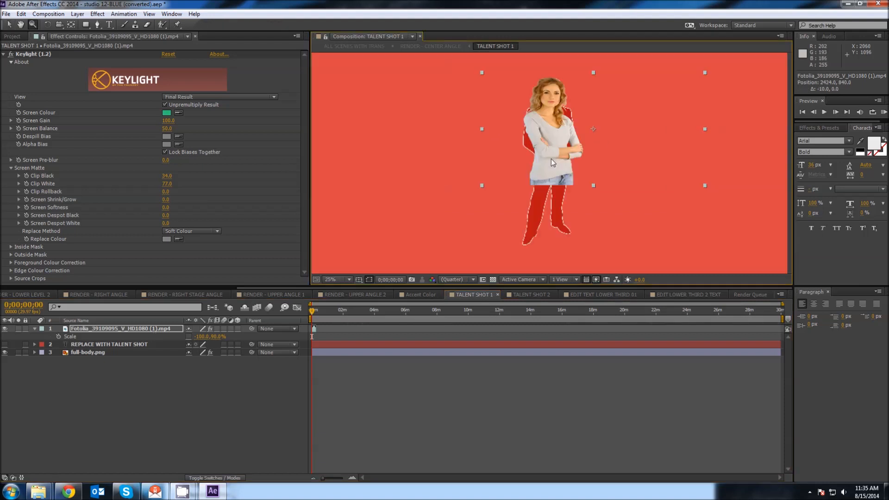
pyautogui.press('z')
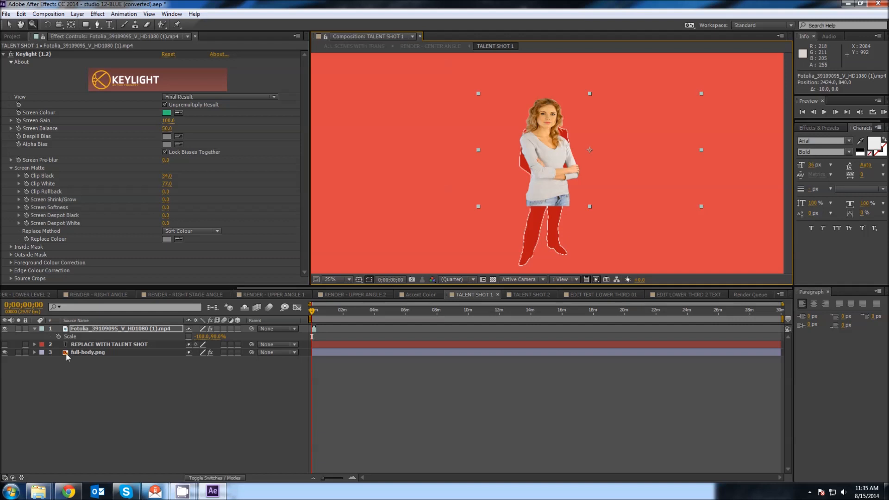
pyautogui.click(204, 337)
pyautogui.write('-9')
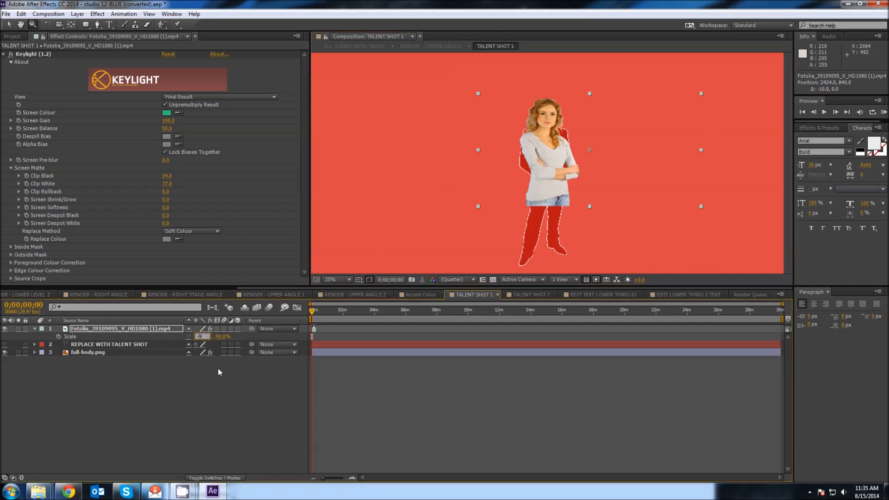
pyautogui.write('0')
pyautogui.press('Return')
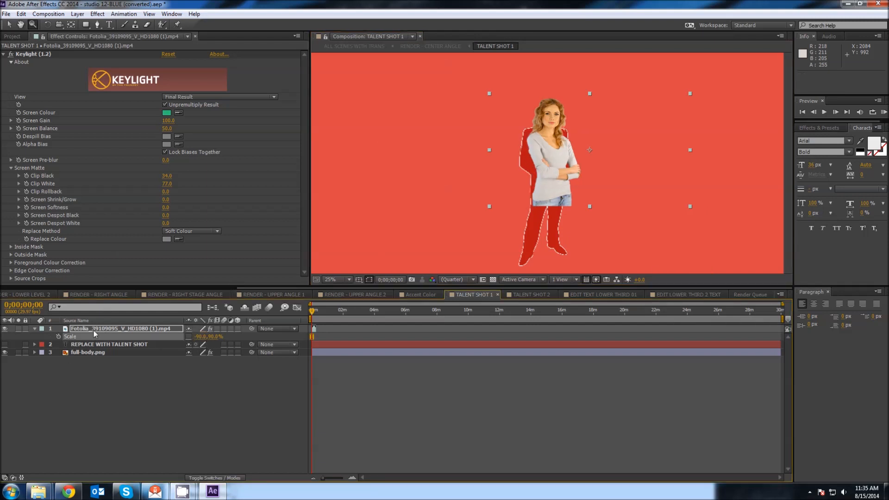
# - Fit the talent clip over the placeholder figure at about -81%, 81% scale and position 2384, 784, and hide full-body.png
pyautogui.press('Left')
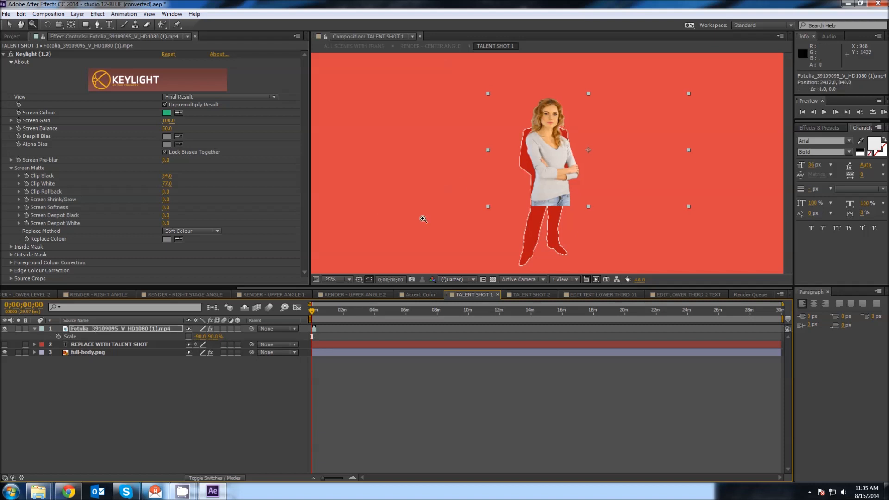
pyautogui.press('v')
pyautogui.moveTo(583, 184); pyautogui.dragTo(606, 182)
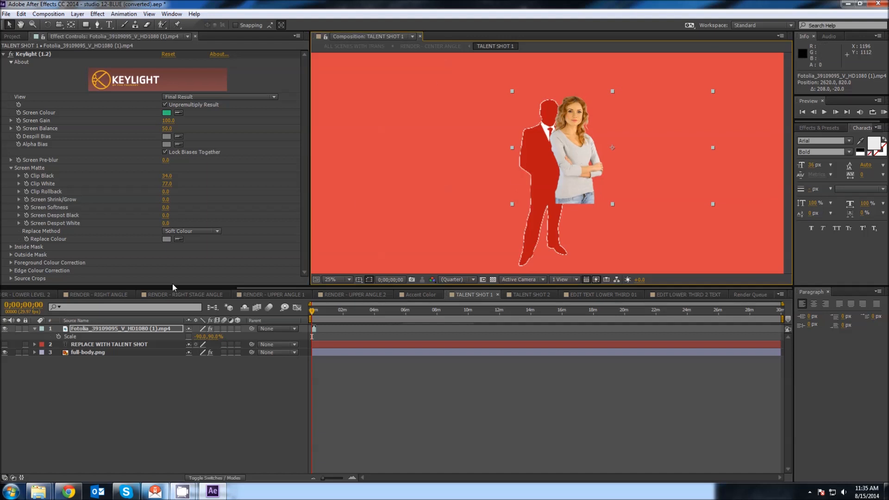
pyautogui.click(127, 330)
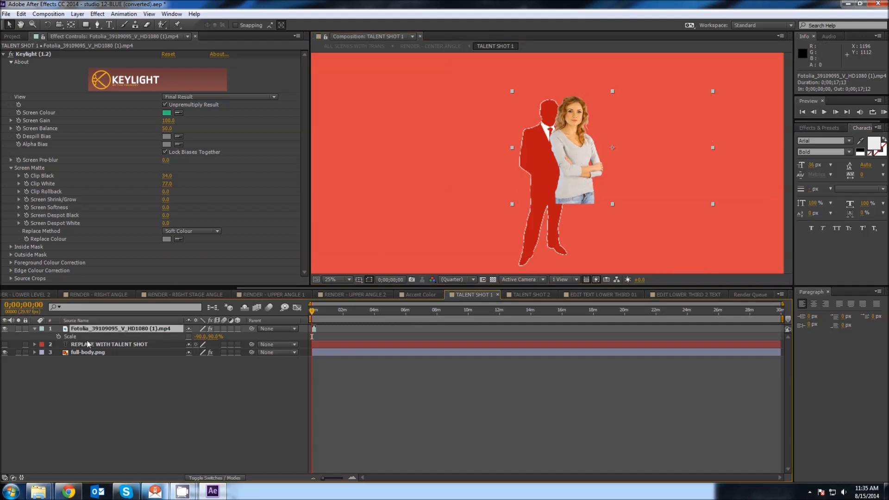
pyautogui.moveTo(193, 337); pyautogui.dragTo(188, 336)
pyautogui.moveTo(577, 146); pyautogui.dragTo(550, 141)
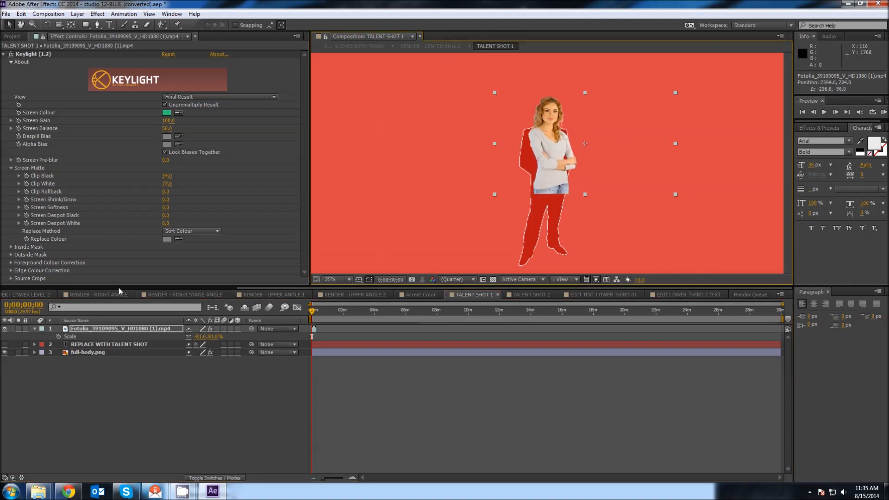
pyautogui.click(5, 360)
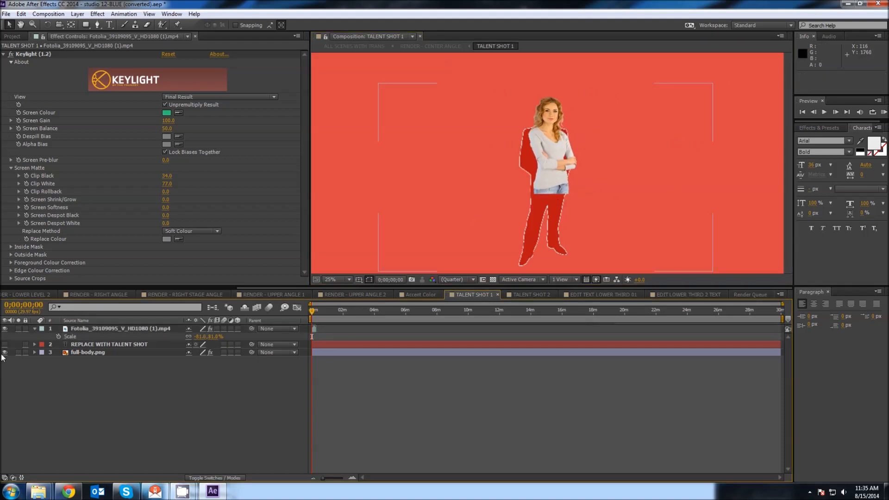
pyautogui.click(4, 353)
# - Open RENDER - CENTER ANGLE, scrub through the opening seconds to check the talent in the animated shot, and return to the start
pyautogui.scroll(3, 140, 293)
pyautogui.click(140, 294)
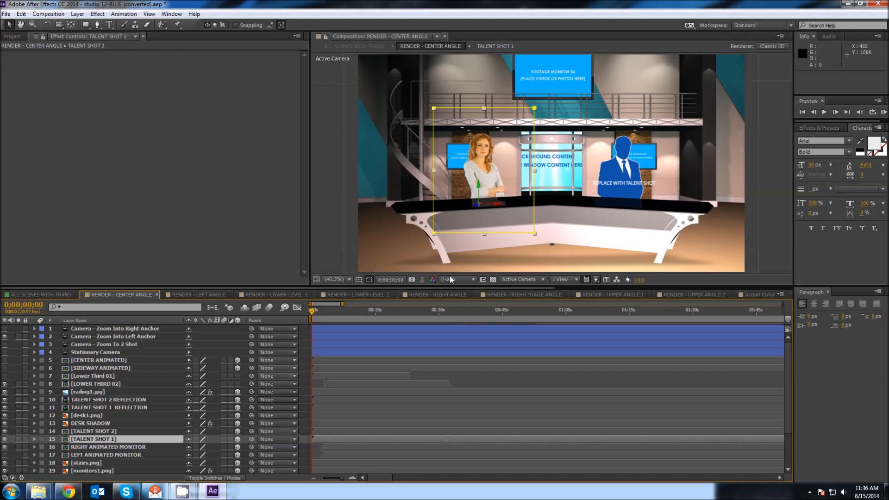
pyautogui.moveTo(311, 313); pyautogui.dragTo(337, 313)
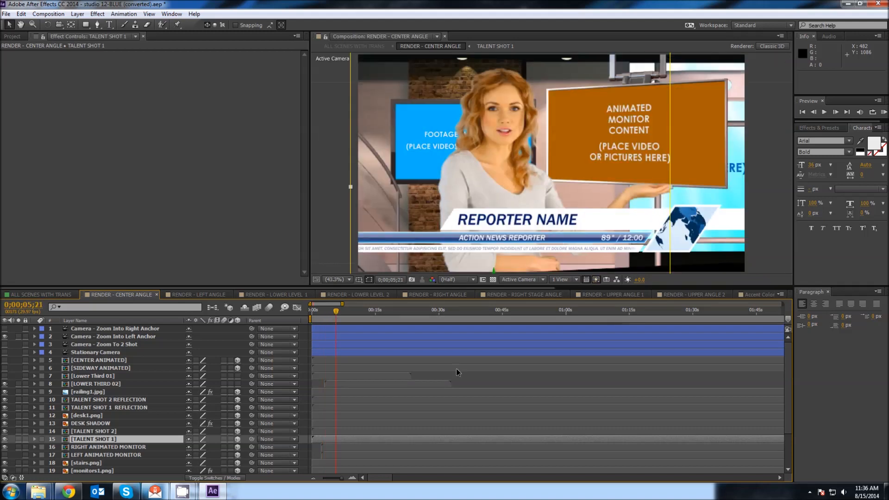
pyautogui.click(326, 313)
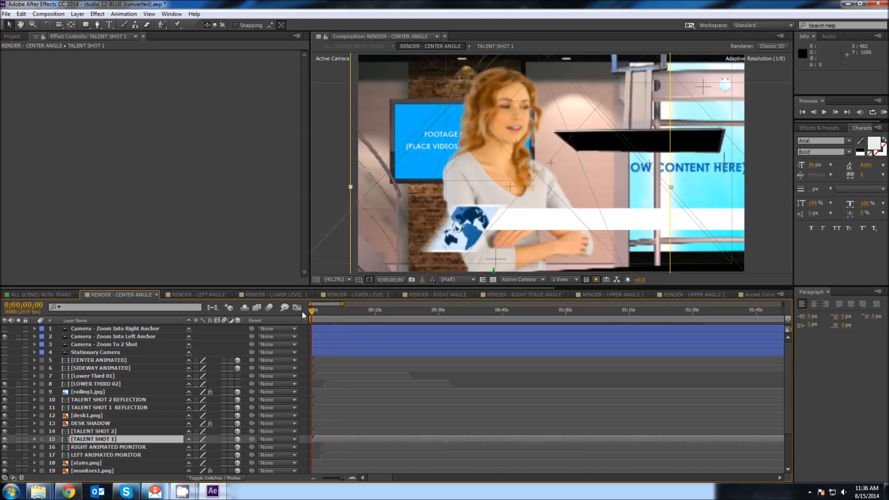
# - Play a RAM preview of the opening of RENDER - CENTER ANGLE and stop it at the first frame
pyautogui.press('Home')
pyautogui.click(884, 113)
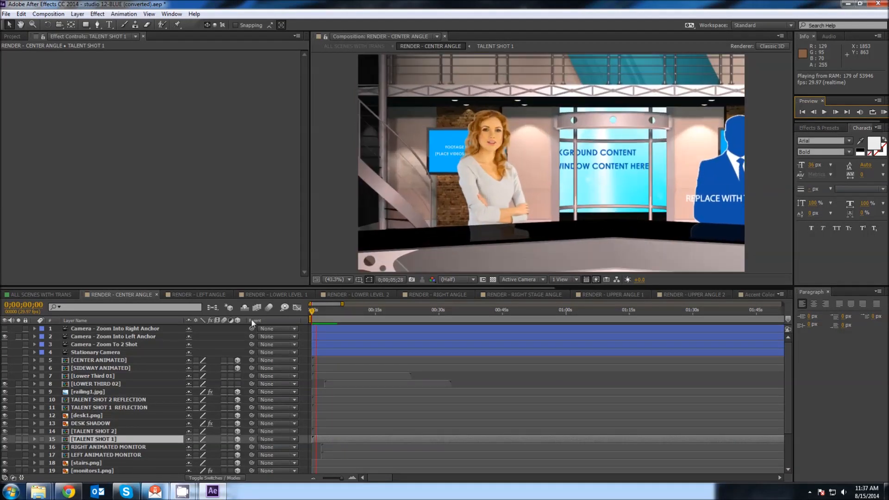
pyautogui.click(318, 313)
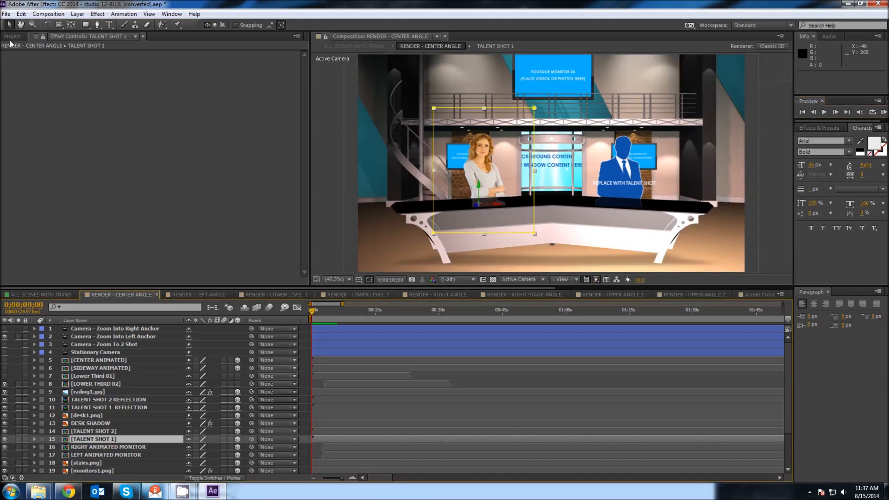
# - Open the Background Content composition from the FOOTAGE / MONITORS/TALENT folder and compare it with the window area in RENDER - CENTER ANGLE
pyautogui.click(12, 36)
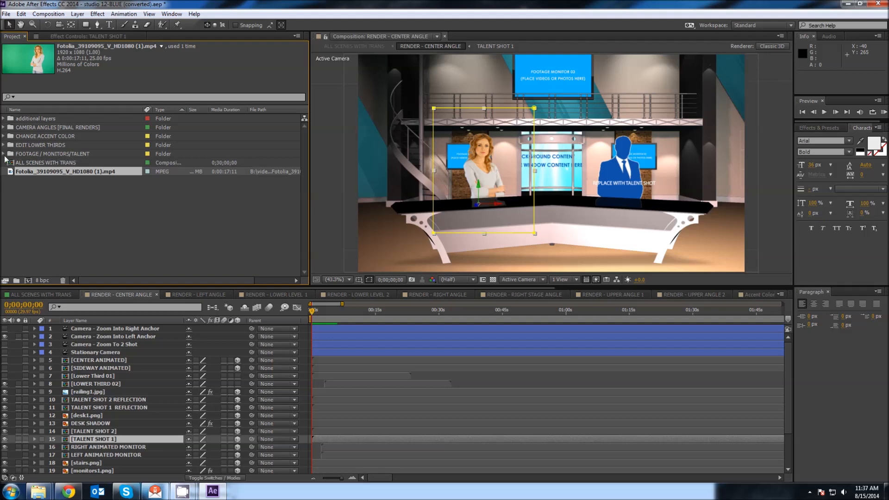
pyautogui.click(4, 154)
pyautogui.click(21, 172)
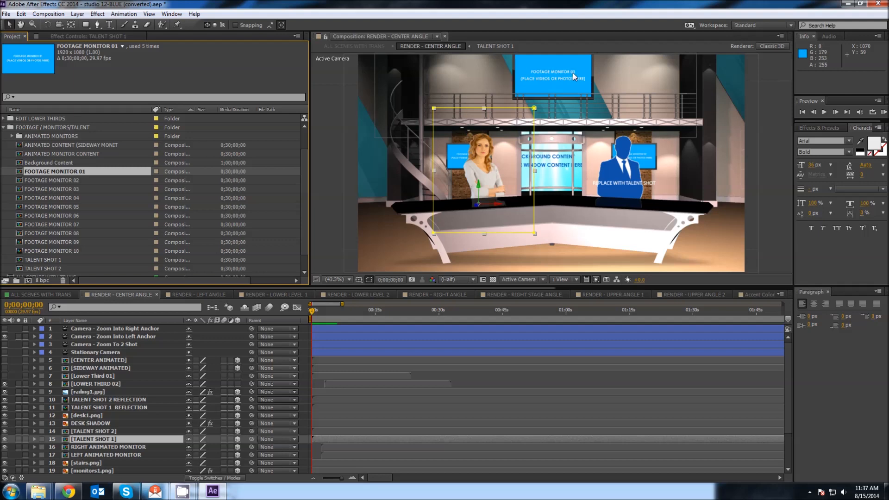
pyautogui.doubleClick(21, 164)
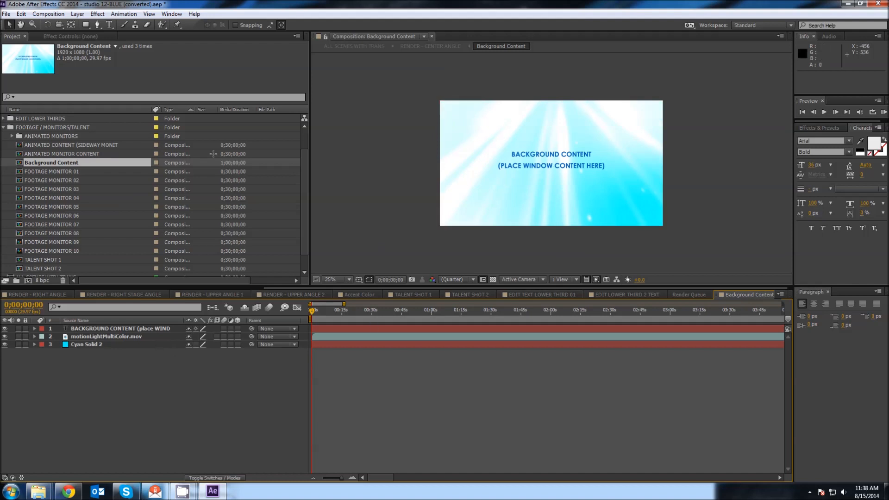
pyautogui.scroll(5, 61, 292)
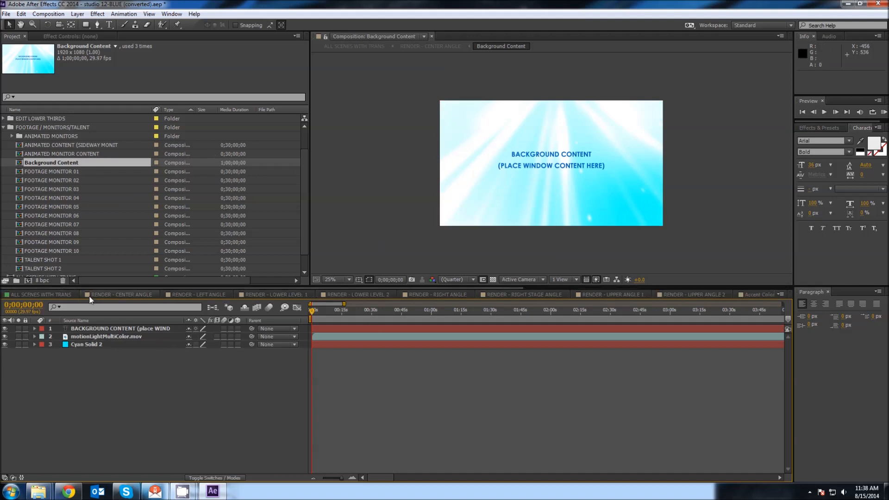
pyautogui.click(122, 294)
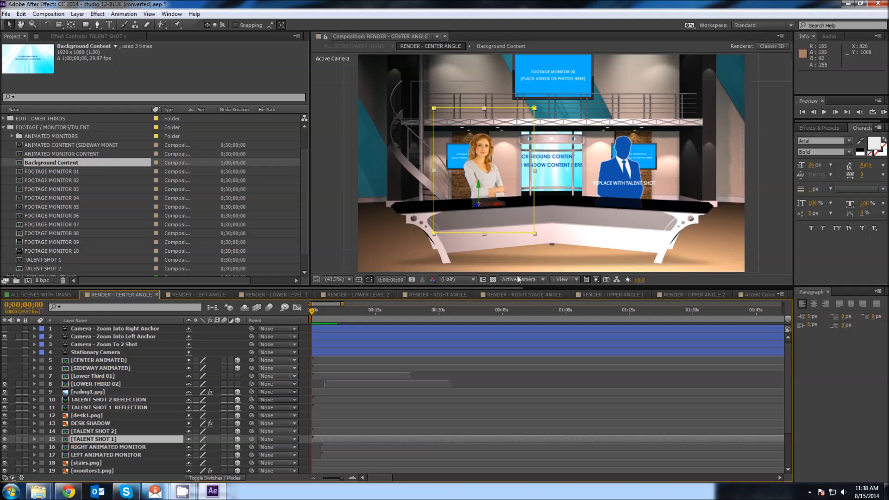
pyautogui.scroll(-5, 768, 290)
pyautogui.click(753, 294)
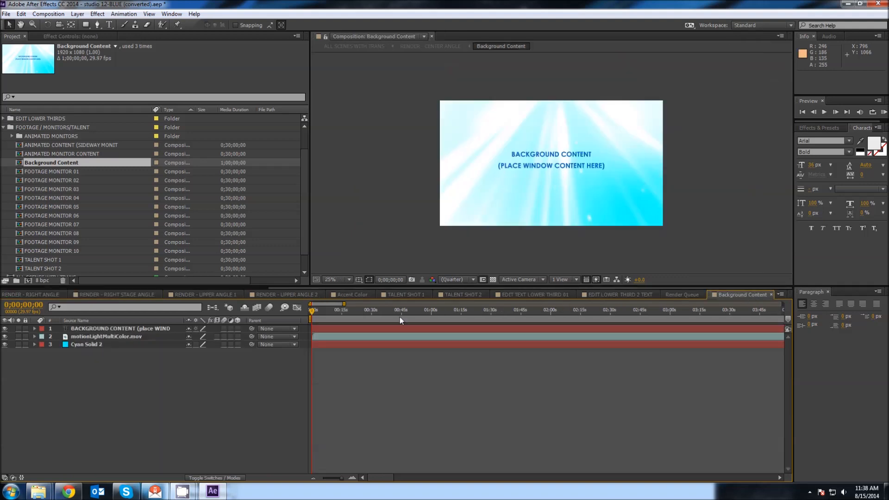
# - Hide the placeholder text layer in Background Content, scrub the motion background, and check the window in RENDER - CENTER ANGLE
pyautogui.click(5, 329)
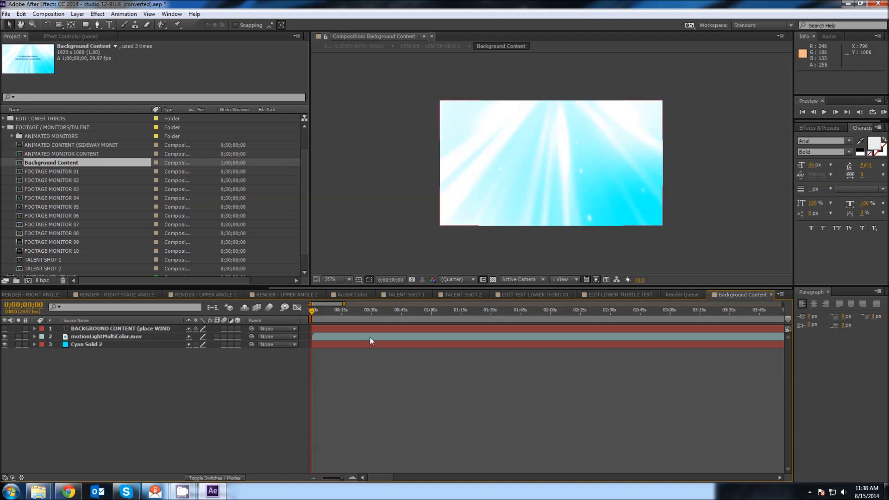
pyautogui.click(326, 309)
pyautogui.moveTo(334, 312); pyautogui.dragTo(306, 308)
pyautogui.scroll(5, 47, 291)
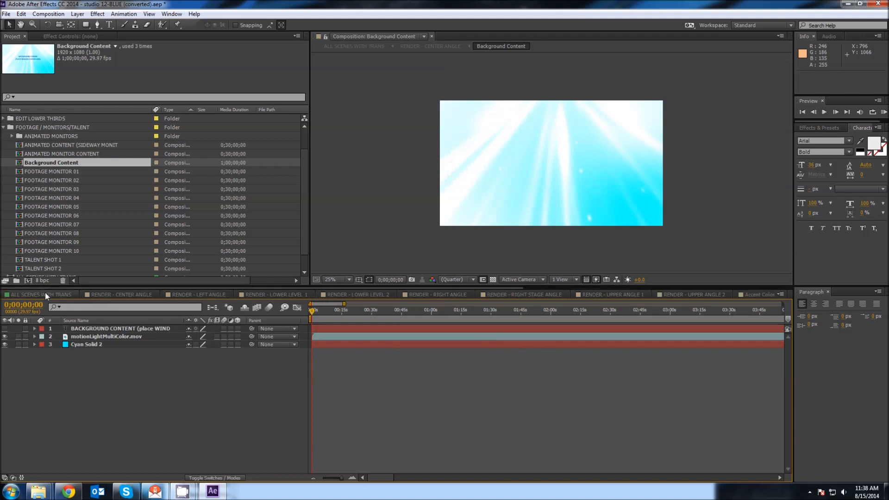
pyautogui.click(105, 293)
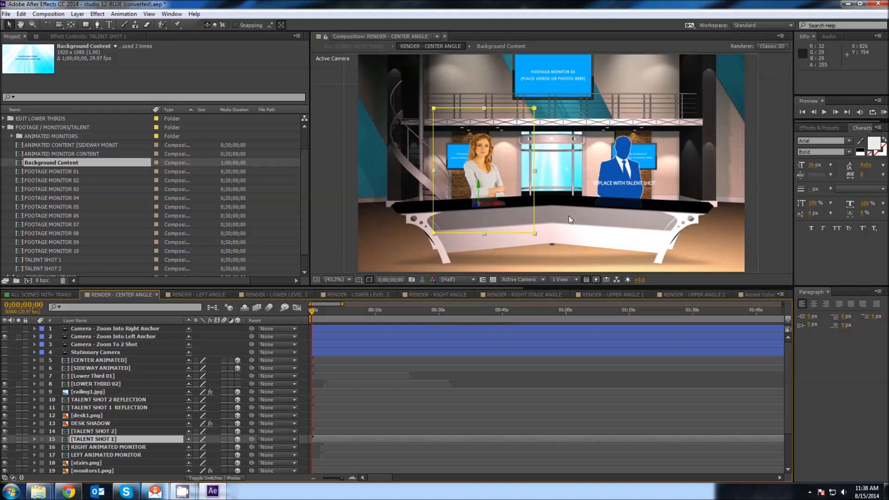
# - Open the FOOTAGE MONITOR 01 composition and compare it with the monitors in RENDER - CENTER ANGLE
pyautogui.scroll(-5, 763, 288)
pyautogui.click(755, 293)
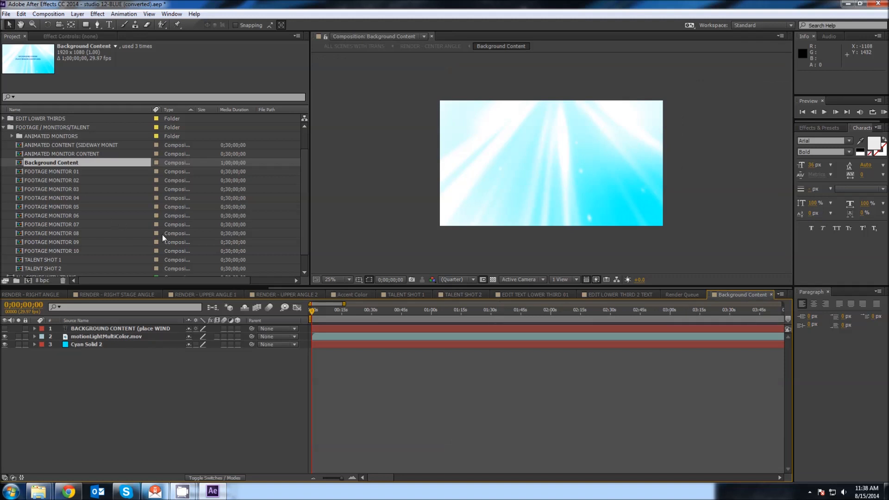
pyautogui.doubleClick(19, 171)
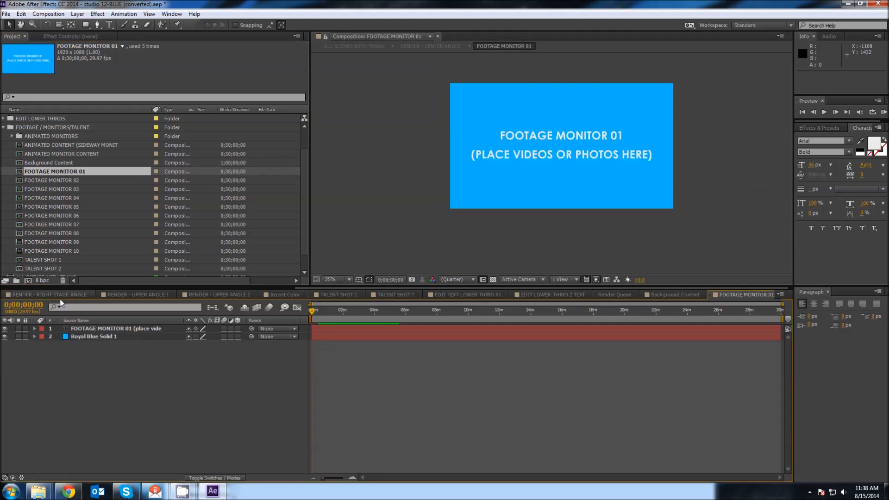
pyautogui.scroll(5, 62, 292)
pyautogui.click(121, 295)
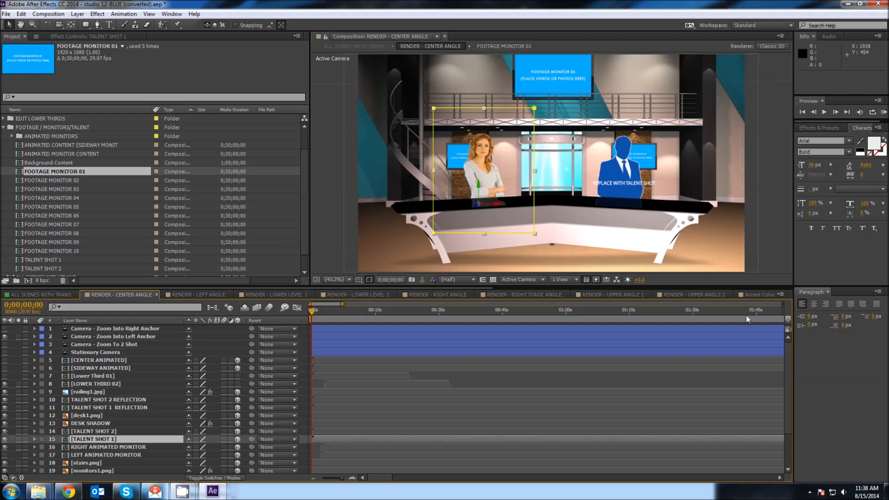
pyautogui.click(755, 288)
pyautogui.click(742, 294)
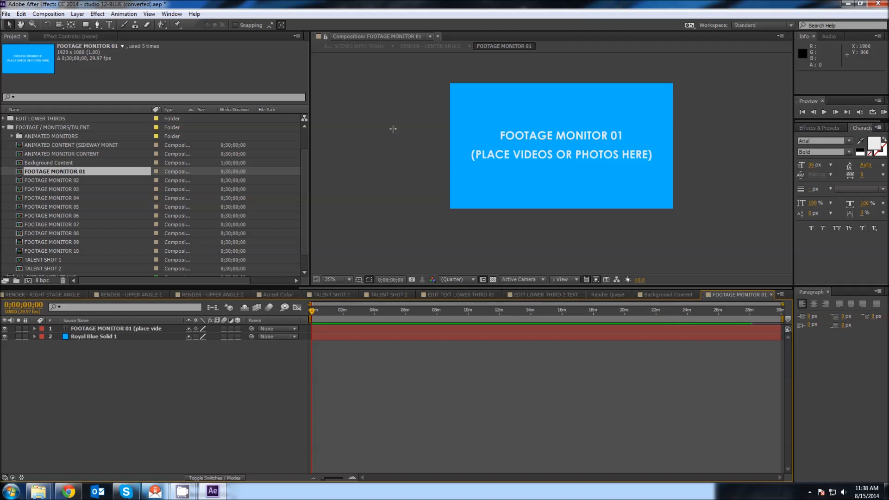
# - Import the clips MVI_1557.MOV and MVI_0417.MOV into the project's top level
pyautogui.click(4, 128)
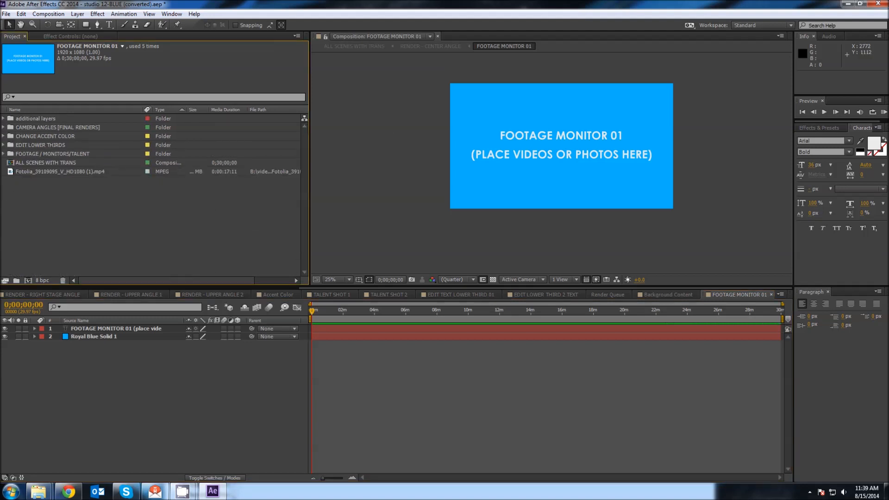
pyautogui.moveTo(250, 227); pyautogui.dragTo(110, 230)
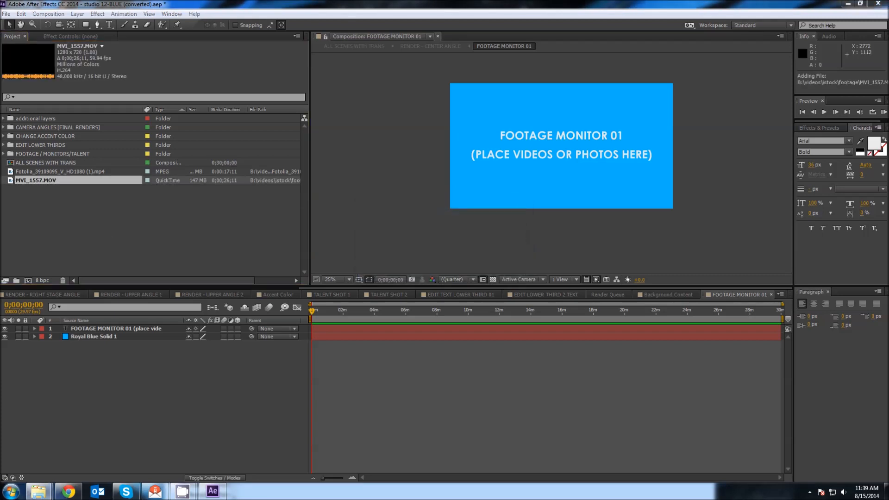
pyautogui.moveTo(352, 232); pyautogui.dragTo(145, 232)
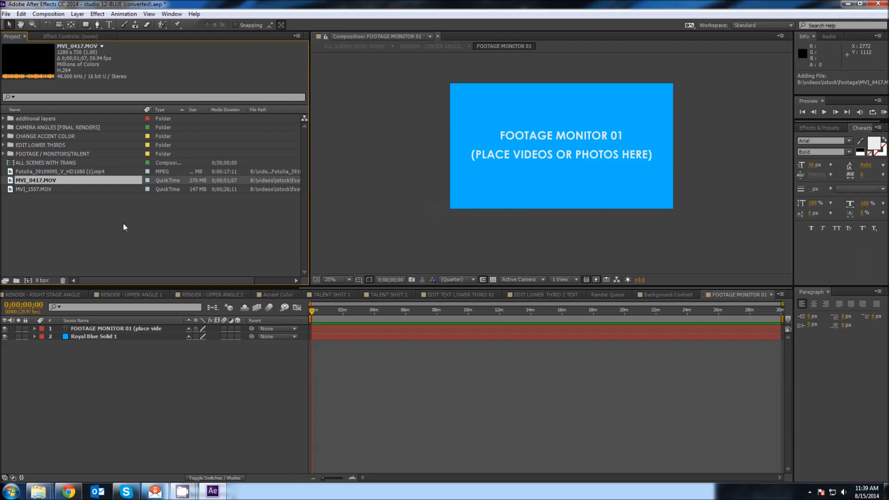
# - Place MVI_1557.MOV on top in FOOTAGE MONITOR 01, hide the placeholder text and solid, and scale the clip to 154%
pyautogui.moveTo(29, 190); pyautogui.dragTo(64, 343)
pyautogui.moveTo(5, 344); pyautogui.dragTo(5, 337)
pyautogui.press('s')
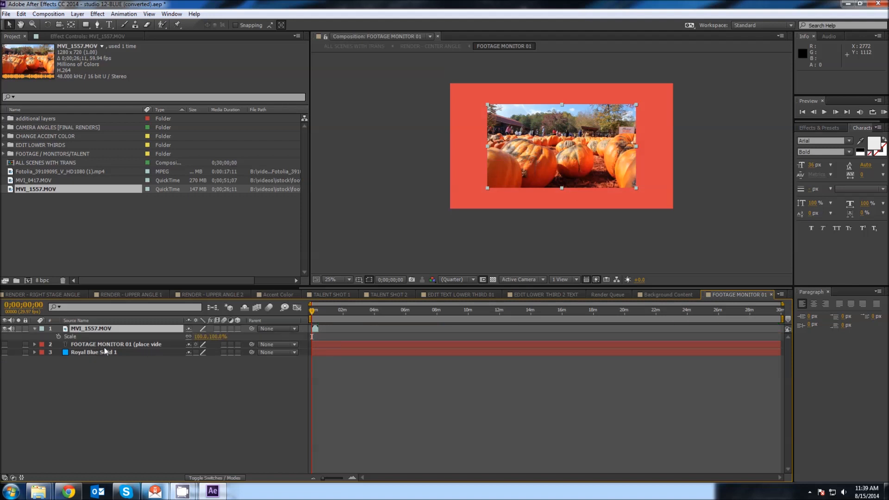
pyautogui.moveTo(202, 336); pyautogui.dragTo(227, 340)
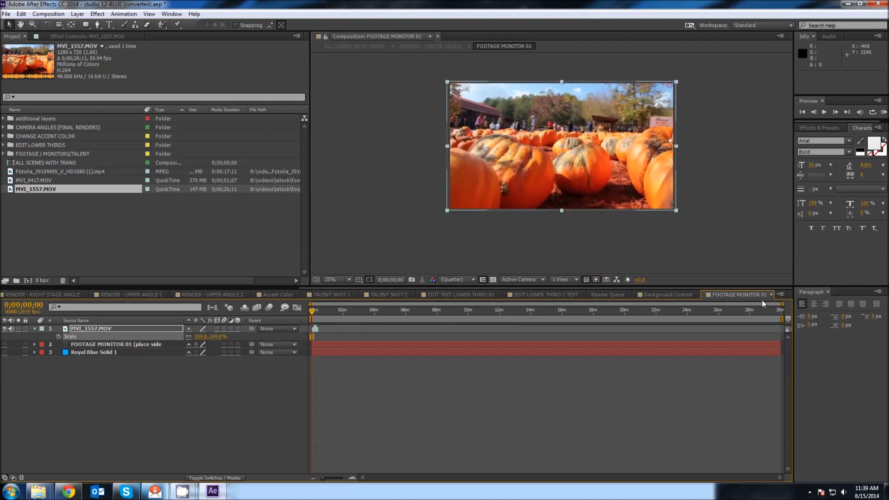
# - Place MVI_0417.MOV on top in FOOTAGE MONITOR 02, scale it to 150%, and check the monitor in RENDER - CENTER ANGLE
pyautogui.click(3, 155)
pyautogui.doubleClick(77, 182)
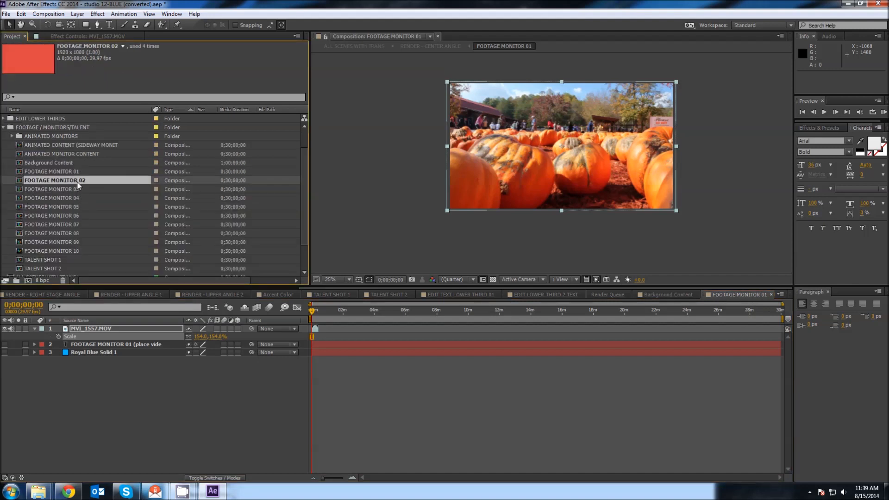
pyautogui.click(4, 128)
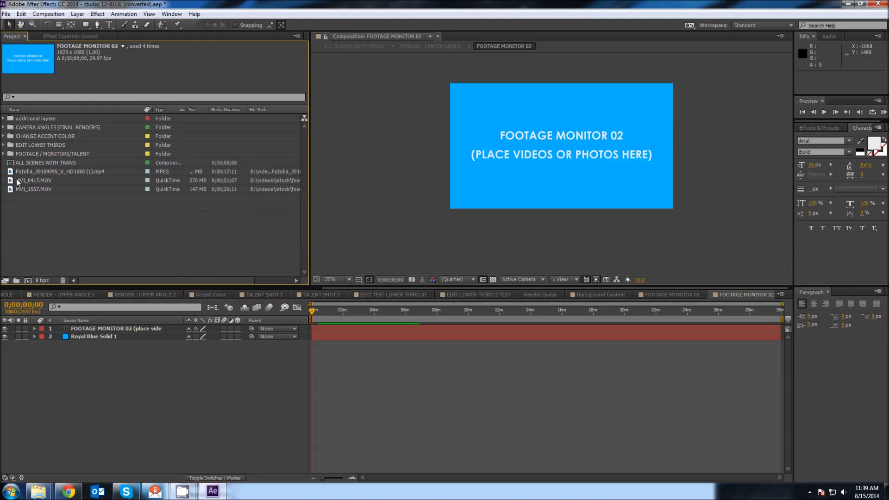
pyautogui.click(12, 183)
pyautogui.moveTo(12, 185); pyautogui.dragTo(131, 363)
pyautogui.press('s')
pyautogui.moveTo(199, 337); pyautogui.dragTo(234, 346)
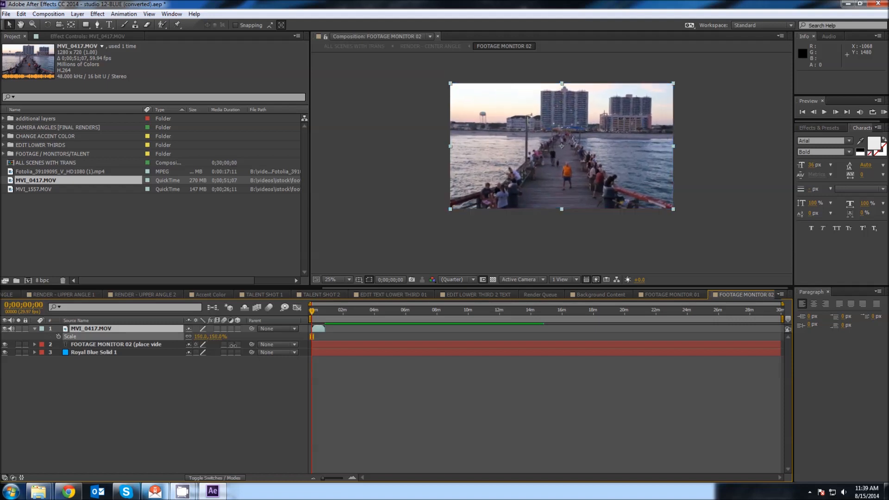
pyautogui.click(261, 402)
pyautogui.scroll(5, 48, 288)
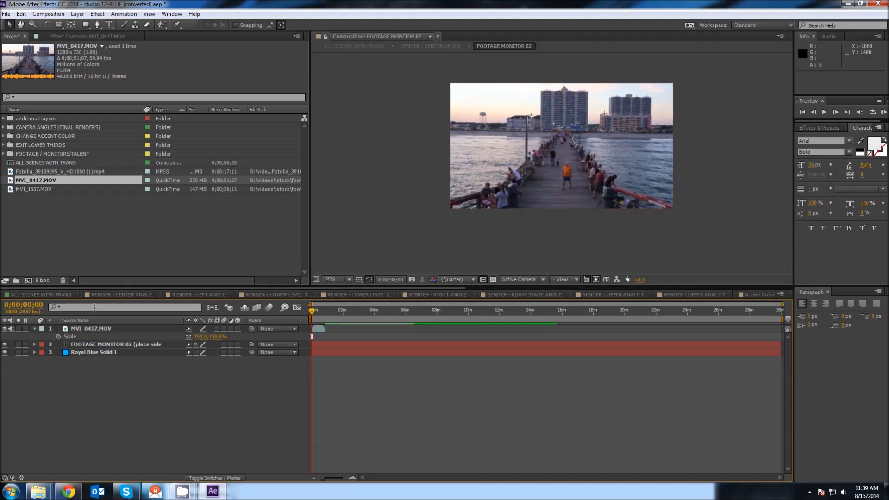
pyautogui.click(128, 296)
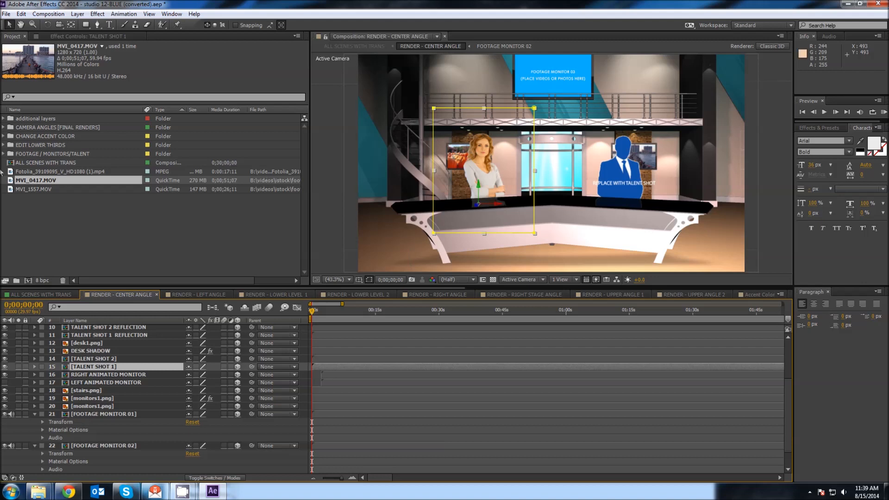
# - Place MVI_0417.MOV on top in FOOTAGE MONITOR 03 and scale it to about 152% to fill the frame
pyautogui.click(4, 154)
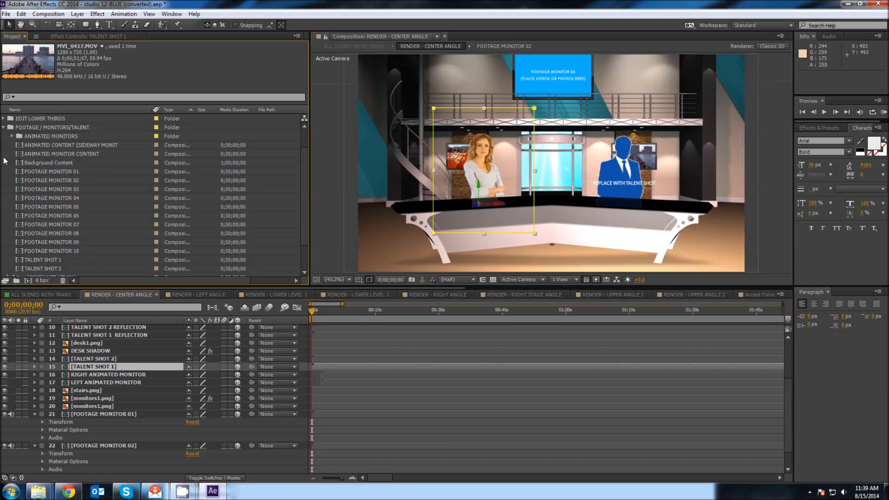
pyautogui.doubleClick(28, 189)
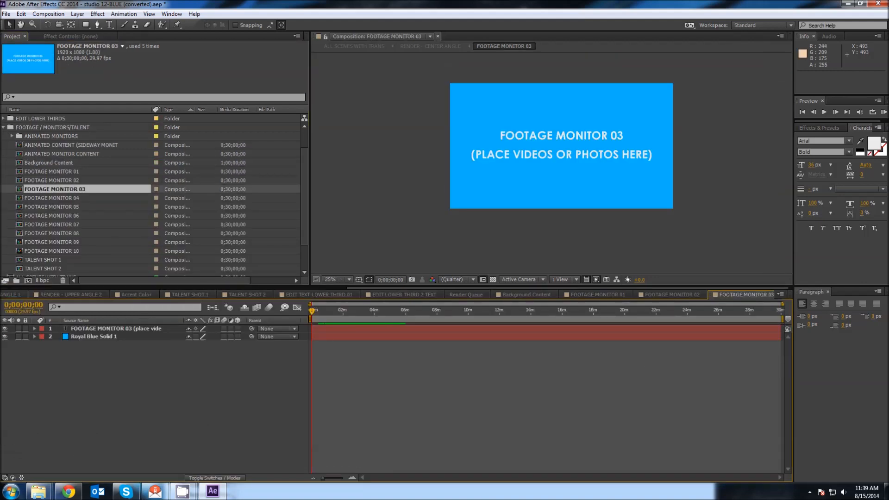
pyautogui.click(4, 127)
pyautogui.click(14, 190)
pyautogui.moveTo(19, 181); pyautogui.dragTo(71, 330)
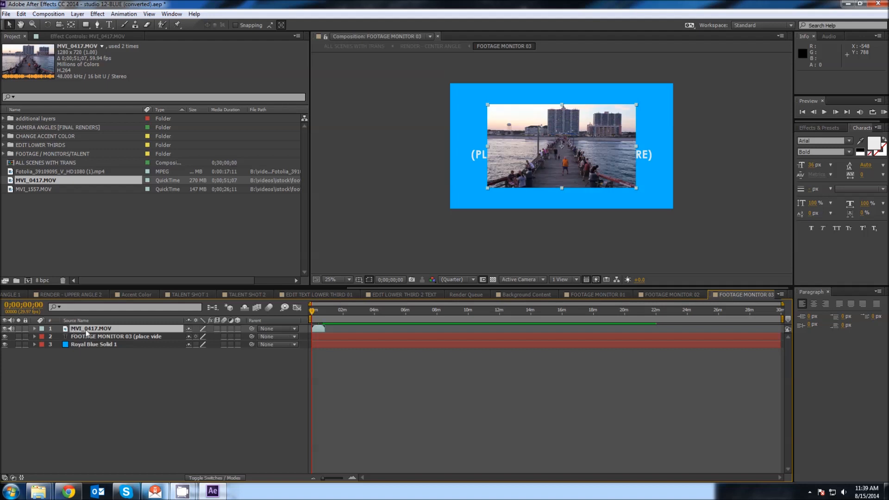
pyautogui.press('s')
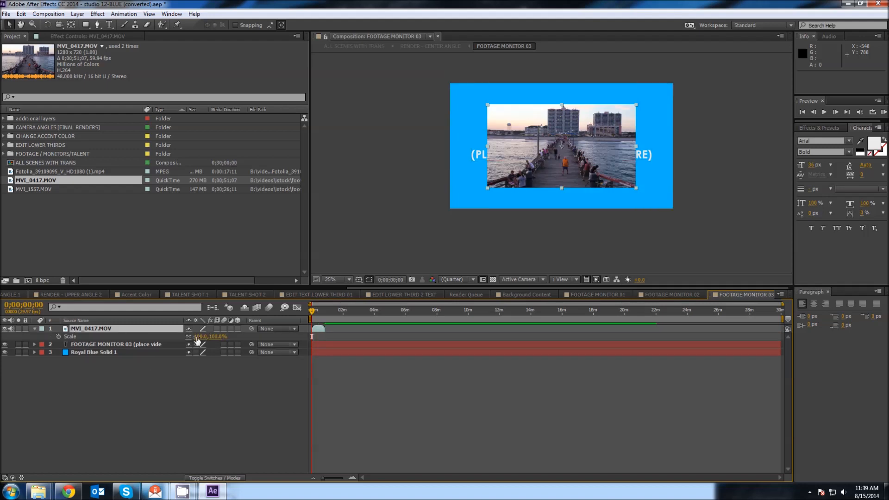
pyautogui.moveTo(200, 337); pyautogui.dragTo(222, 337)
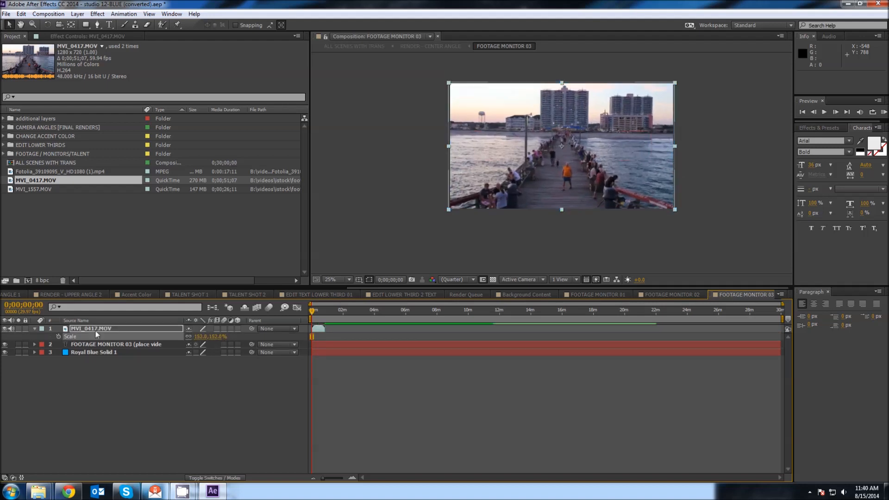
# - Check the monitor footage in RENDER - CENTER ANGLE and scrub to 0;00;06;14, where the animated monitor is in view
pyautogui.scroll(5, 37, 293)
pyautogui.click(120, 295)
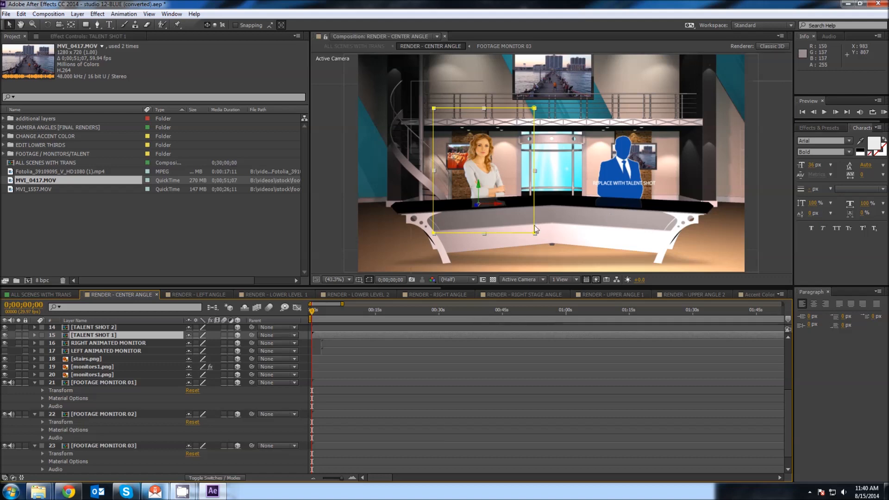
pyautogui.click(332, 315)
pyautogui.moveTo(332, 315); pyautogui.dragTo(339, 315)
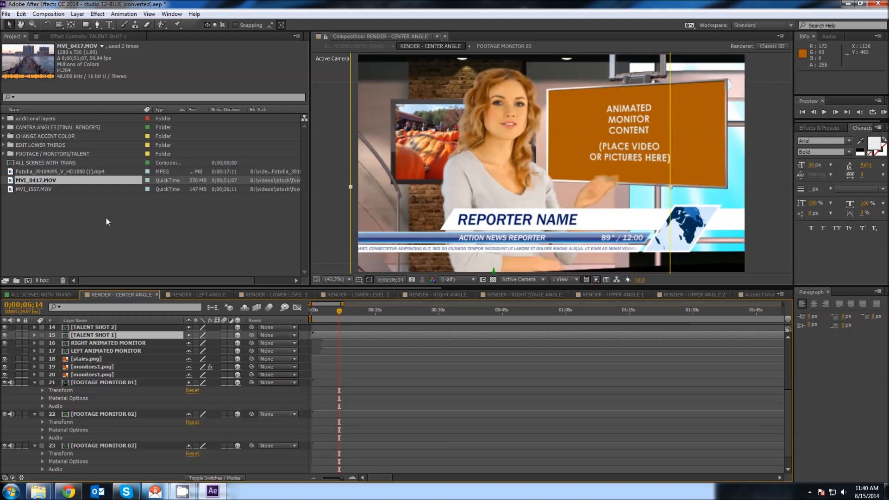
# - Locate and select the ANIMATED MONITOR CONTENT composition in the FOOTAGE / MONITORS/TALENT folder
pyautogui.click(18, 156)
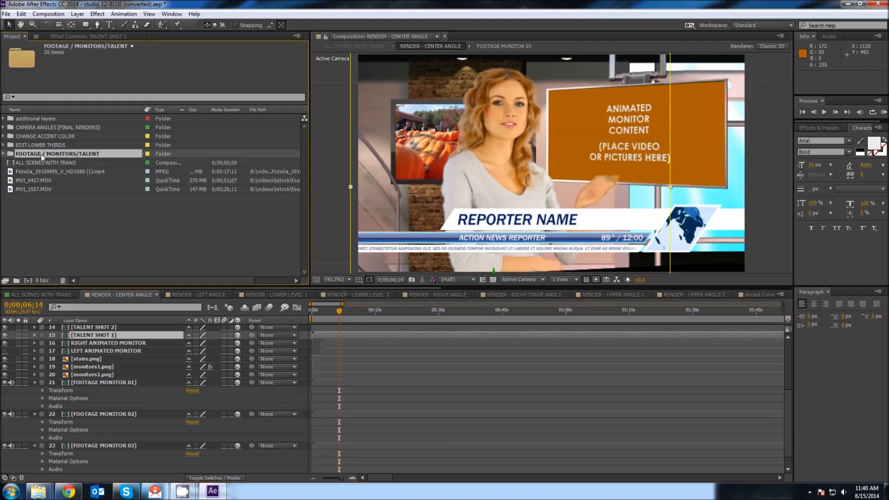
pyautogui.click(4, 155)
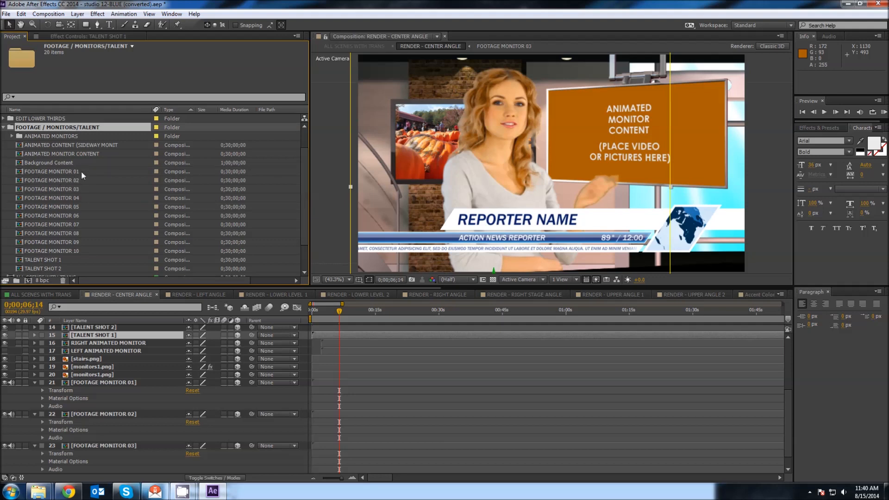
pyautogui.click(81, 154)
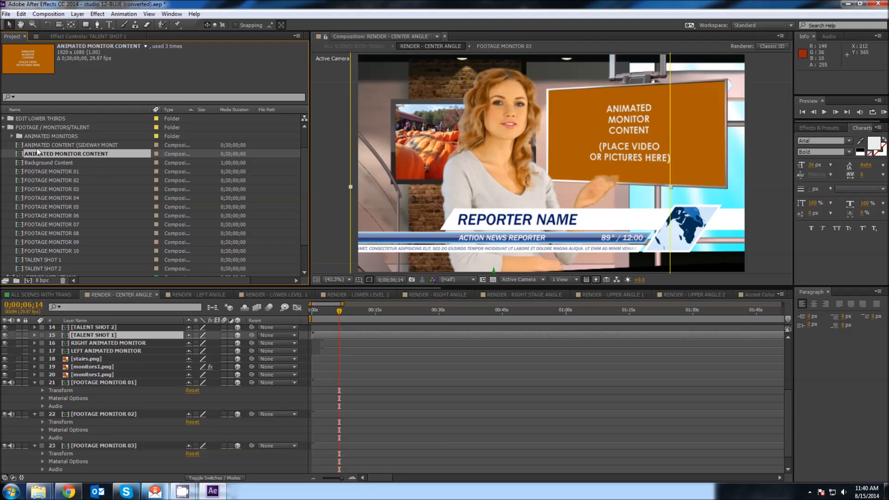
# - Import MVI_0461.MOV, place it on top in the ANIMATED MONITOR CONTENT composition, and scale it to 154% to fill the frame
pyautogui.doubleClick(21, 154)
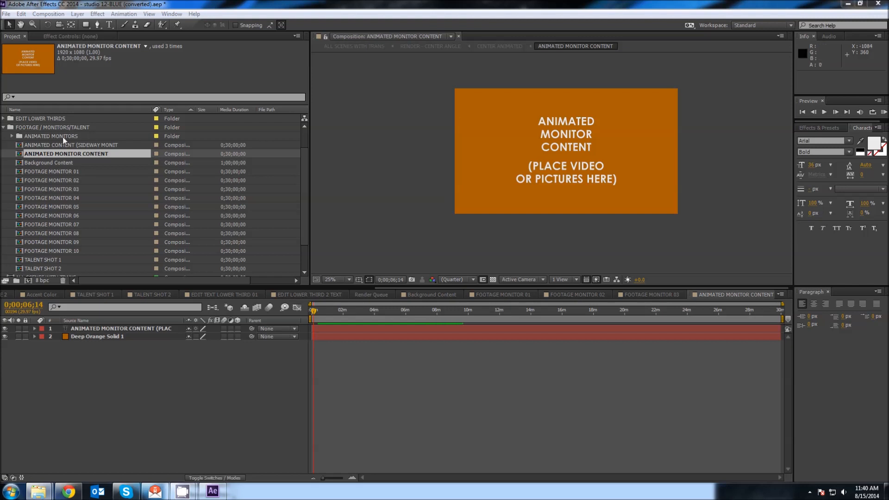
pyautogui.click(4, 127)
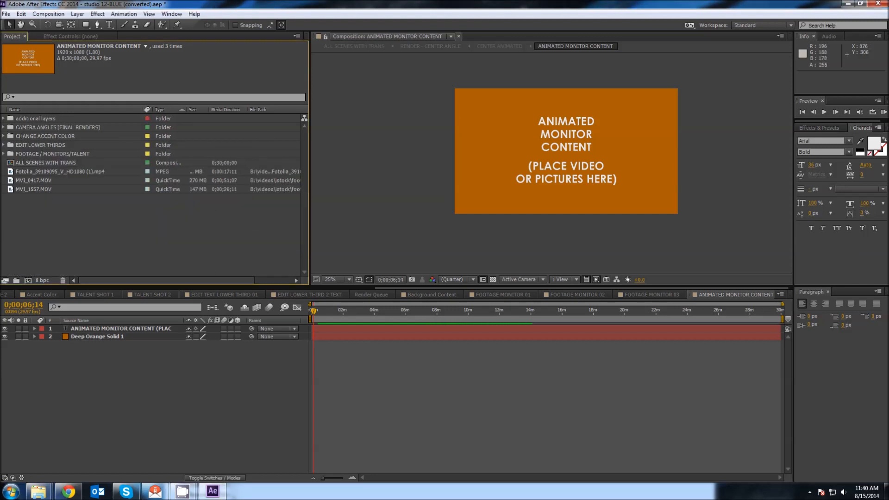
pyautogui.moveTo(880, 283); pyautogui.dragTo(44, 231)
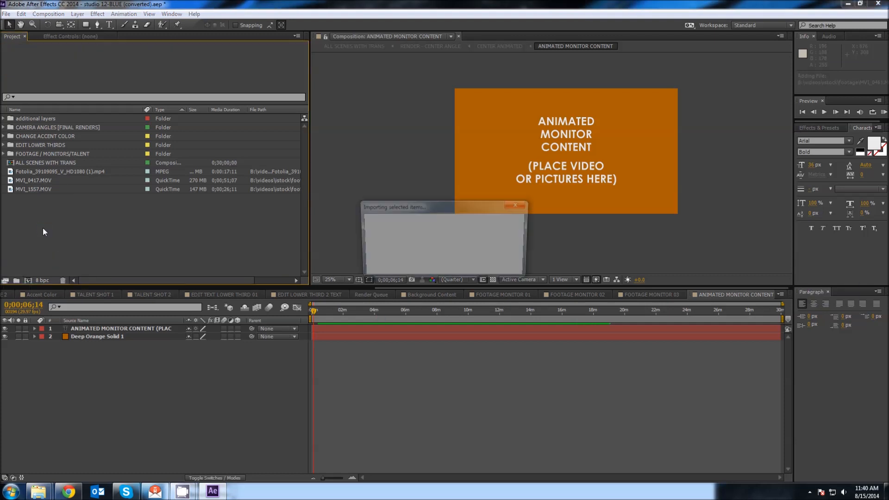
pyautogui.moveTo(15, 190); pyautogui.dragTo(62, 330)
pyautogui.press('s')
pyautogui.moveTo(199, 340); pyautogui.dragTo(224, 340)
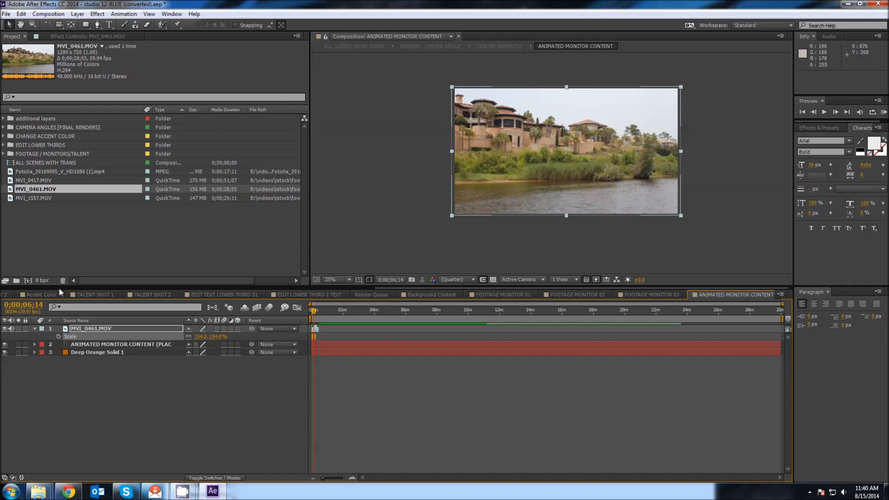
# - Preview the animated monitor footage in RENDER - CENTER ANGLE and collapse the CENTER ANIMATED layer
pyautogui.scroll(5, 59, 288)
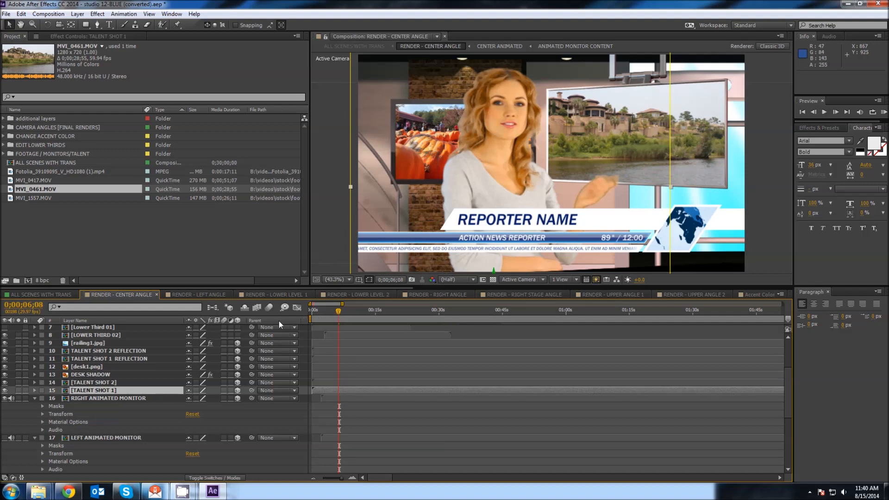
pyautogui.click(884, 112)
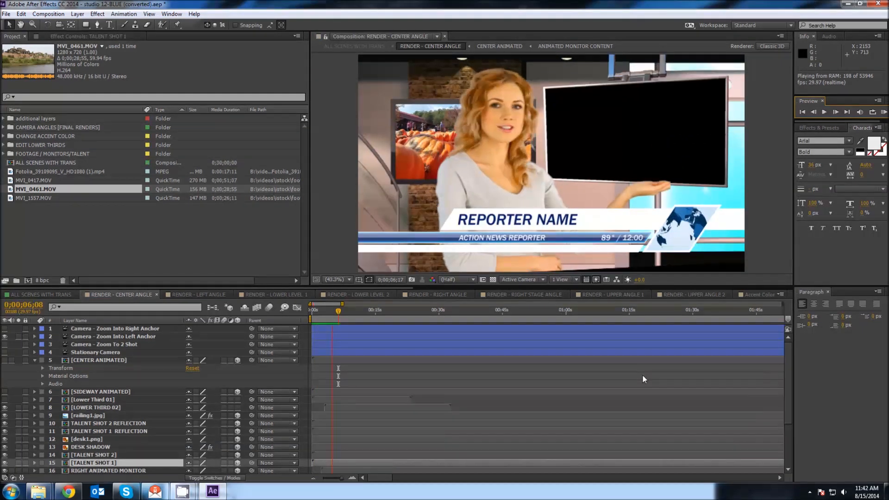
pyautogui.click(34, 360)
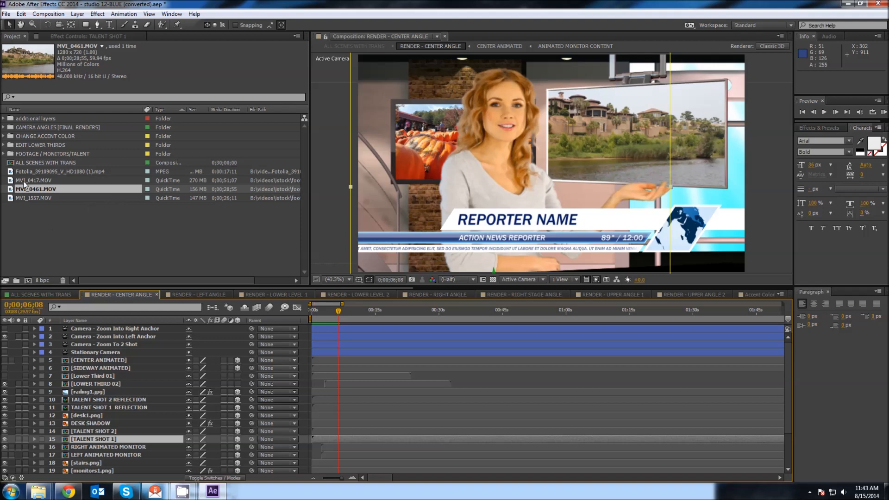
# - Identify the LOWER THIRD 02 layer and expand the matching EDIT LOWER THIRD 02 folder inside EDIT LOWER THIRDS
pyautogui.click(24, 146)
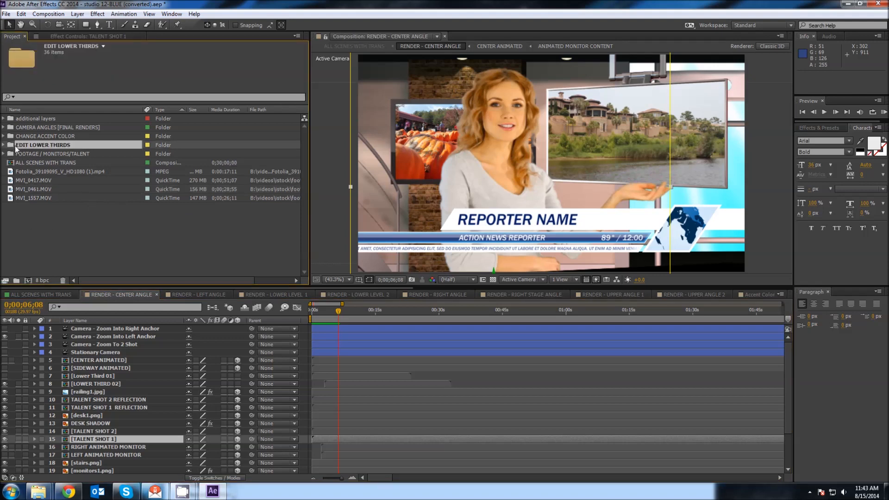
pyautogui.click(4, 145)
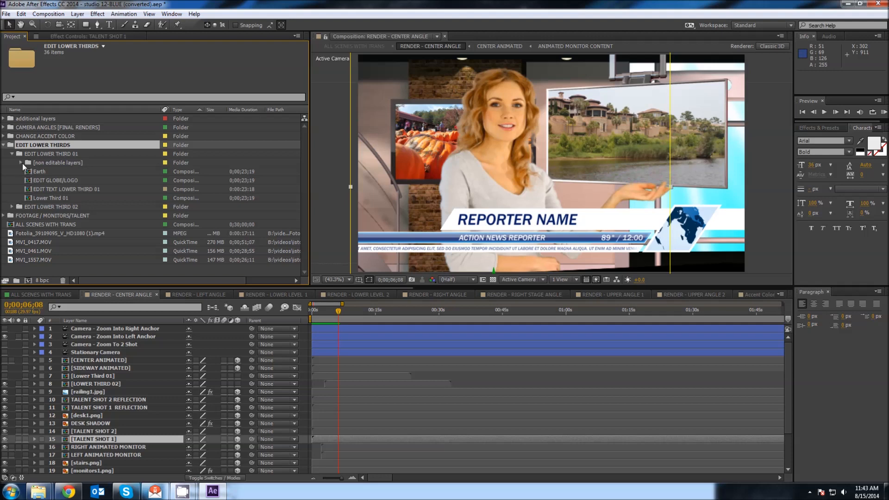
pyautogui.click(12, 154)
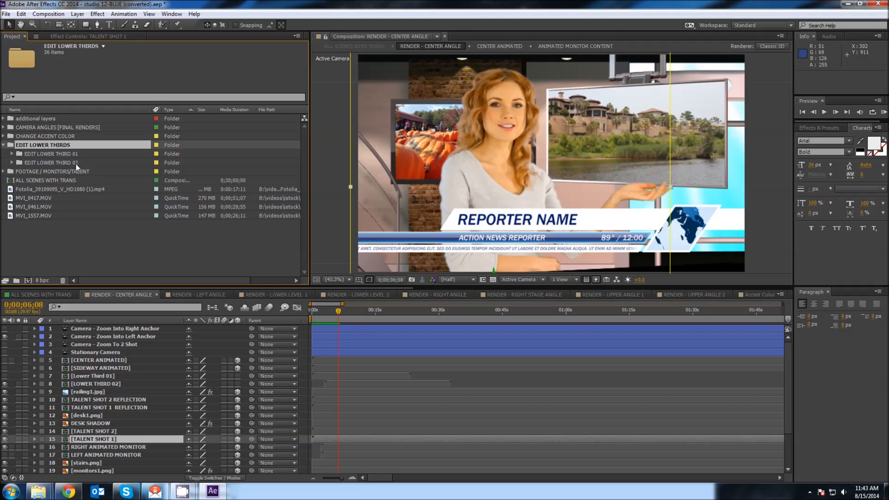
pyautogui.click(106, 424)
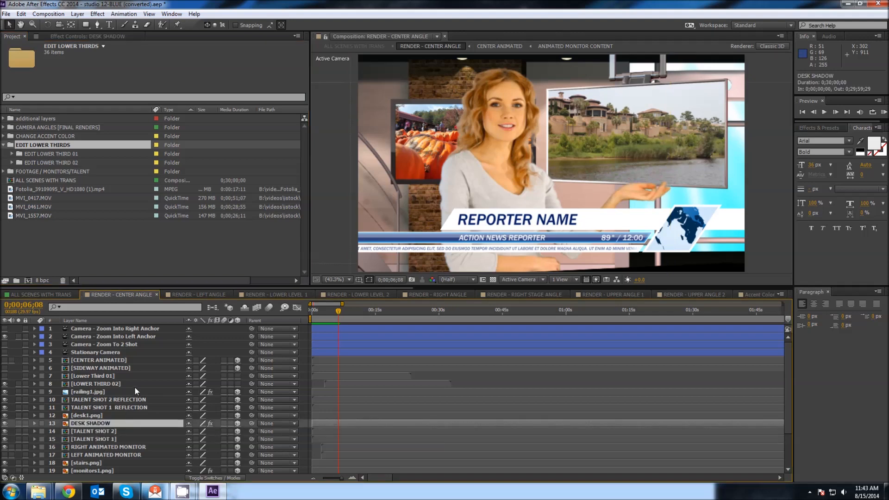
pyautogui.click(109, 385)
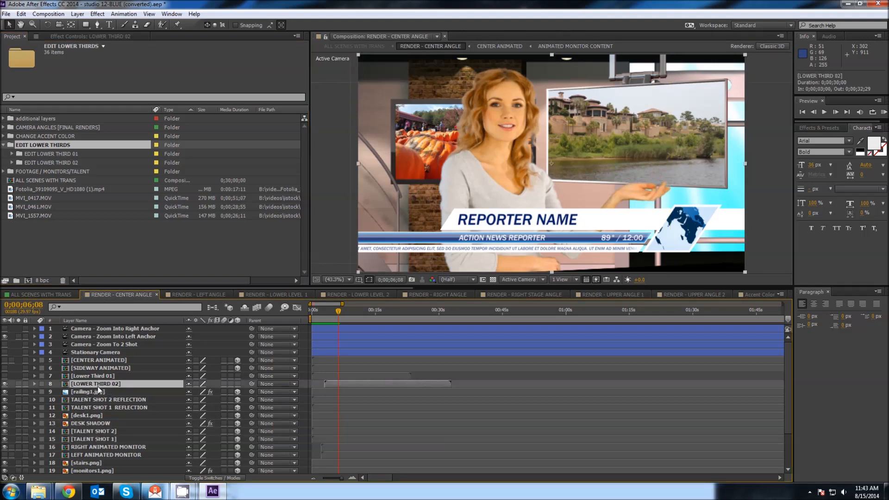
pyautogui.click(75, 163)
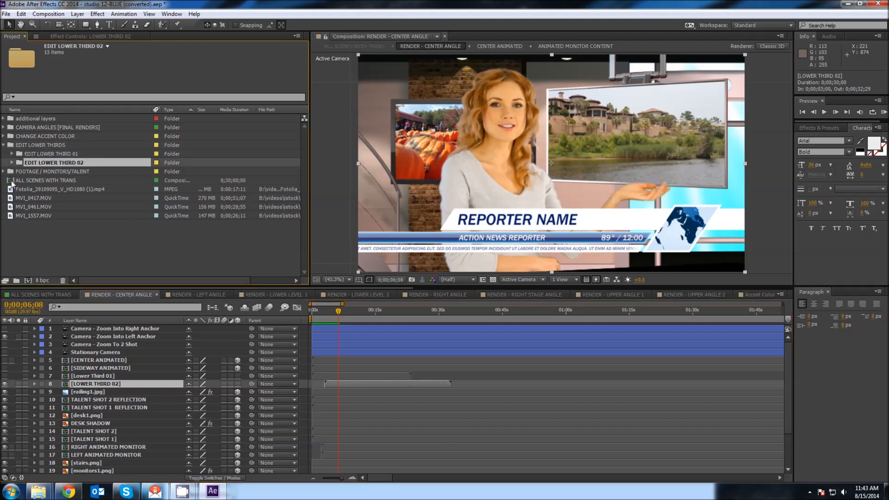
pyautogui.click(12, 162)
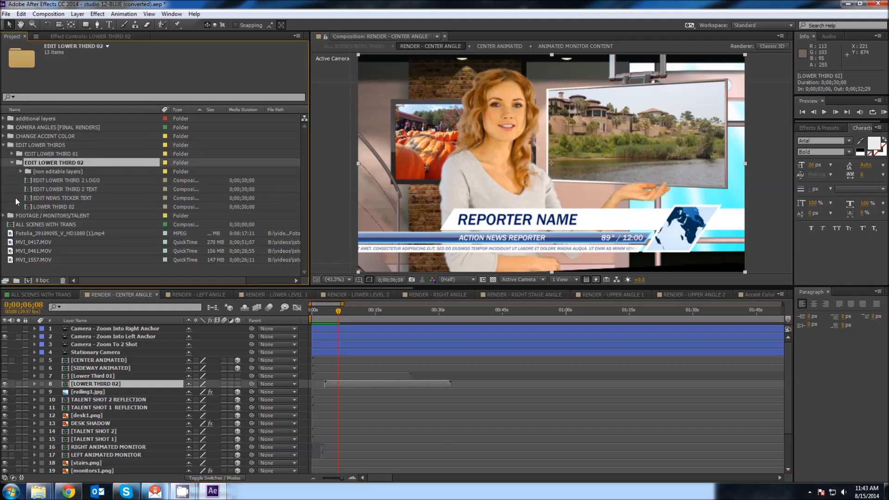
# - Examine the globe in EDIT LOWER THIRD 2 LOGO at 0;00;05;25 and compare it with the lower third in RENDER - CENTER ANGLE
pyautogui.click(27, 183)
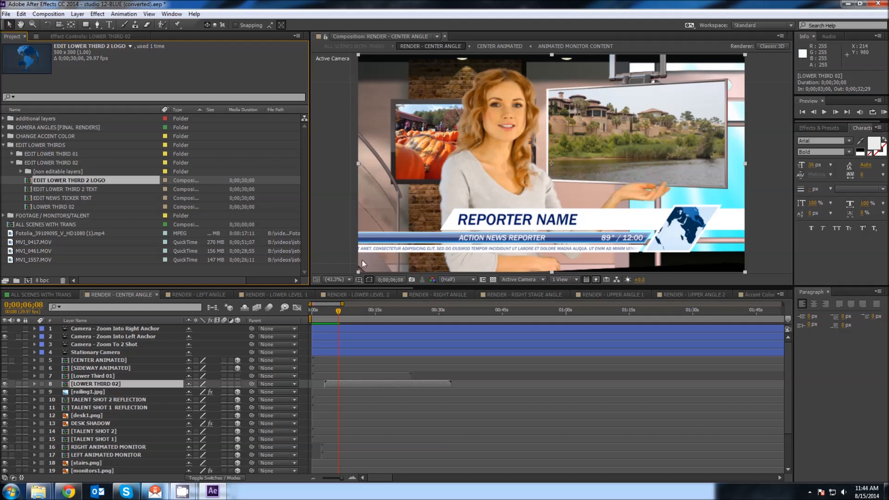
pyautogui.click(65, 207)
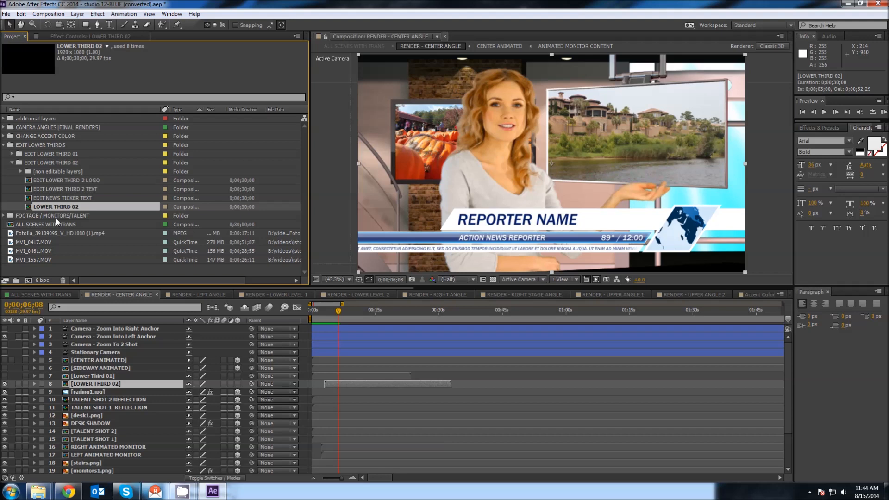
pyautogui.click(31, 182)
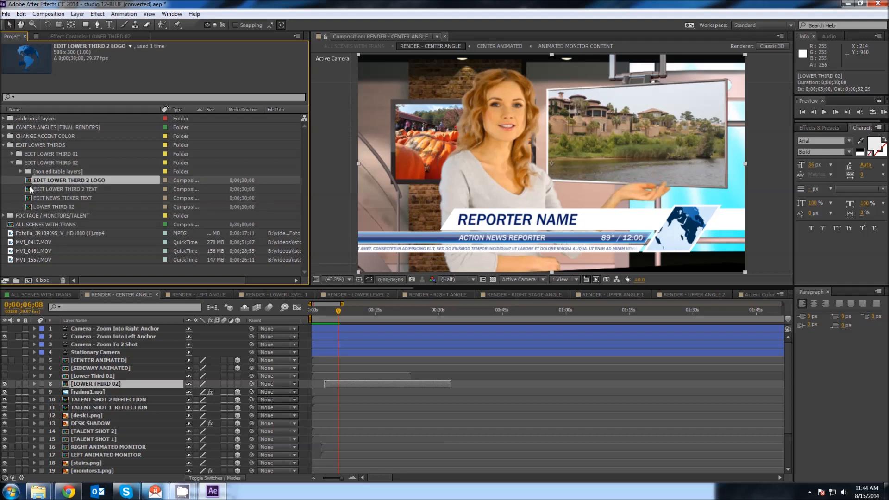
pyautogui.doubleClick(29, 182)
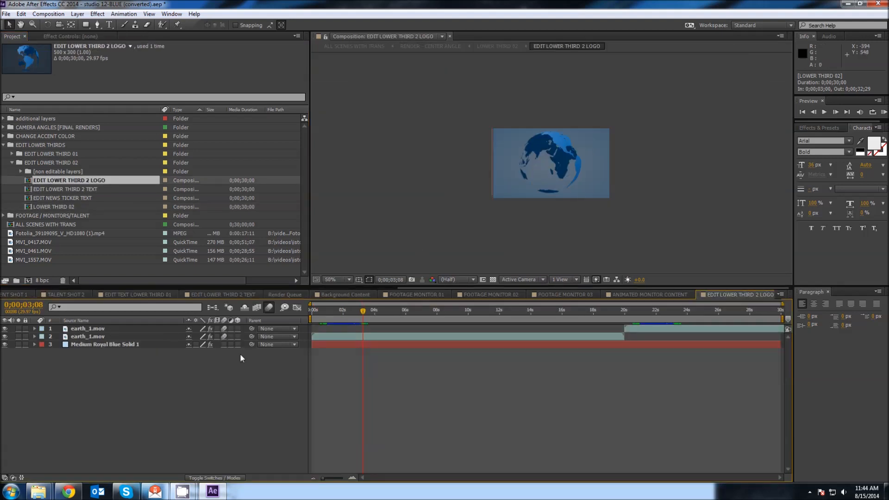
pyautogui.moveTo(369, 317); pyautogui.dragTo(403, 310)
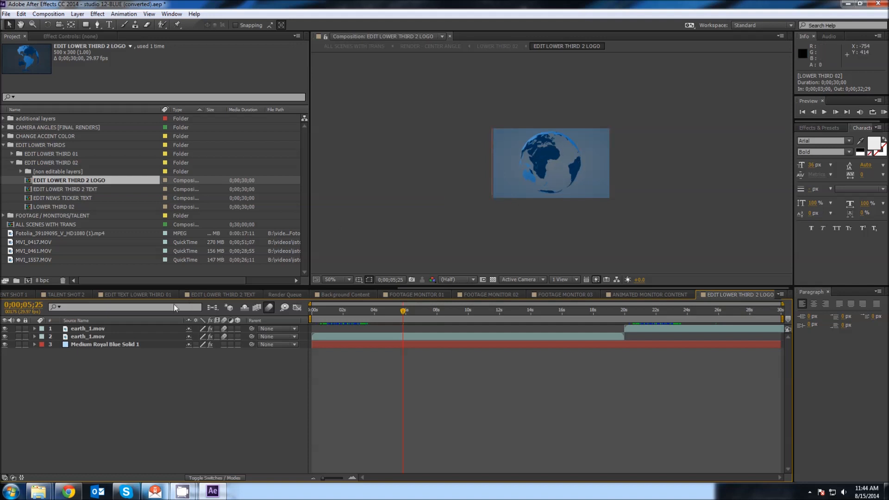
pyautogui.moveTo(458, 288); pyautogui.dragTo(65, 289)
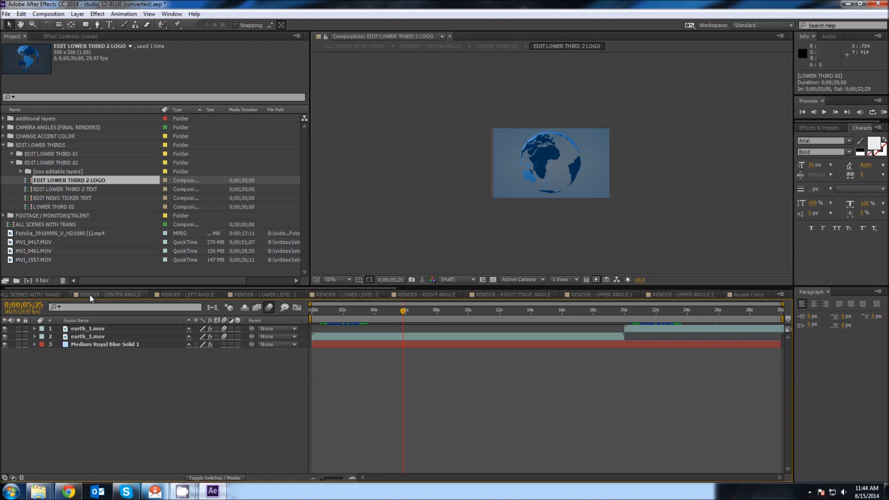
pyautogui.click(110, 294)
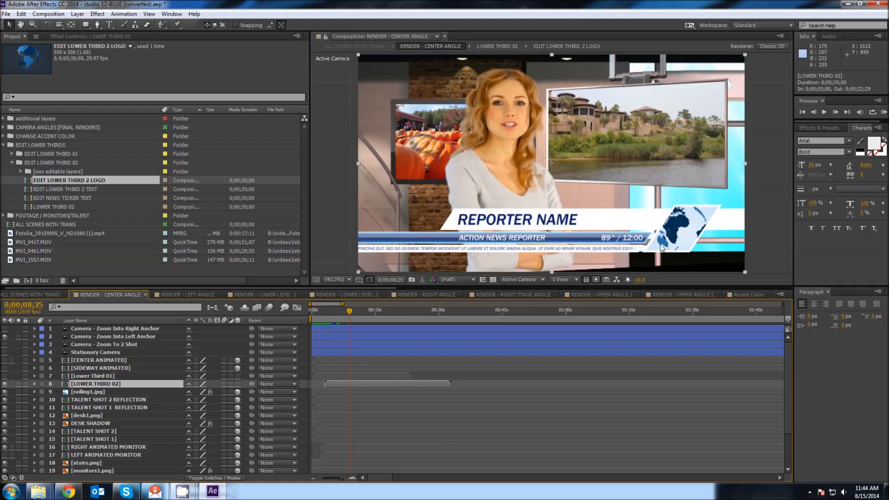
# - Replace the REPORTER NAME text in the EDIT LOWER THIRD 2 TEXT composition with "MRS. LADY"
pyautogui.doubleClick(29, 190)
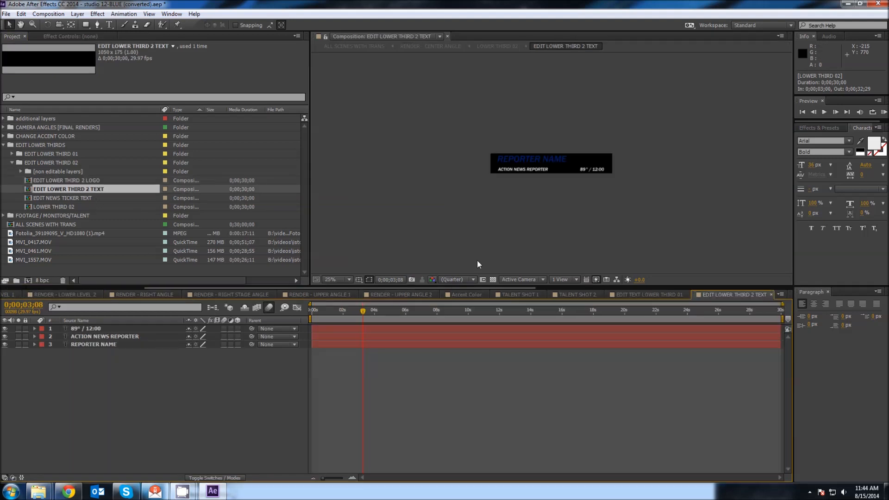
pyautogui.press('z')
pyautogui.click(555, 161)
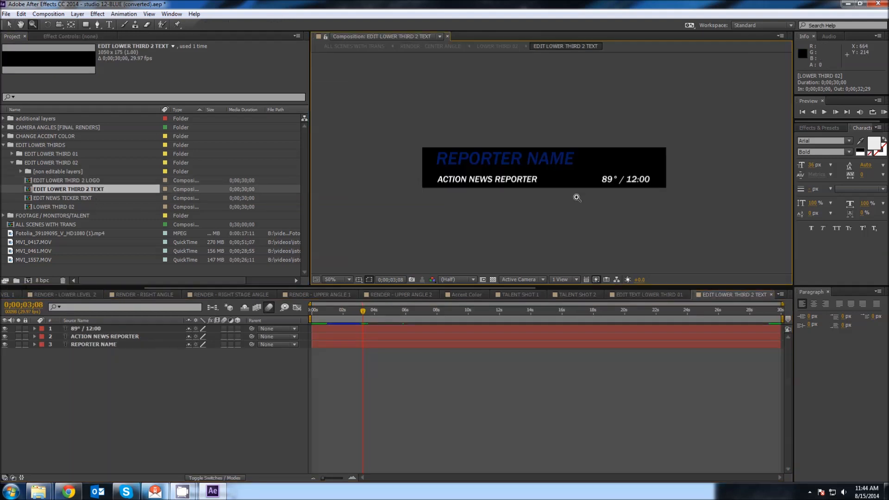
pyautogui.hotkey('ctrl', 't')
pyautogui.click(537, 159)
pyautogui.moveTo(574, 158); pyautogui.dragTo(436, 159)
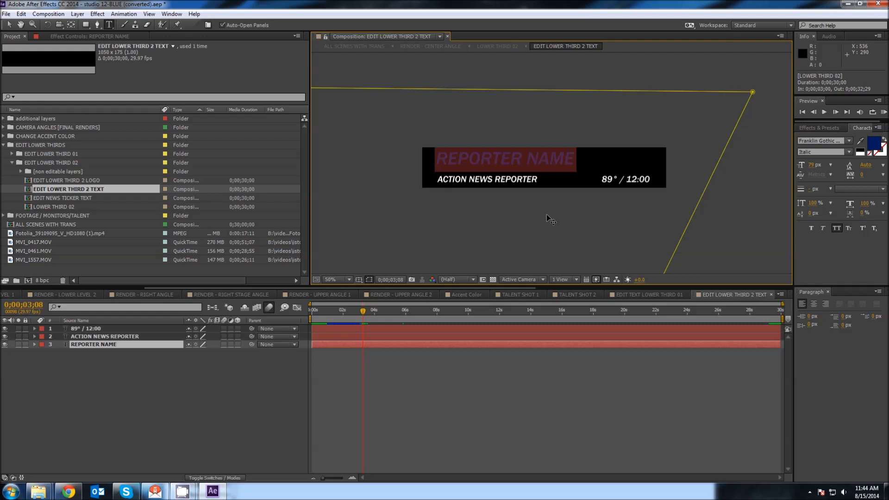
pyautogui.write('MRS.')
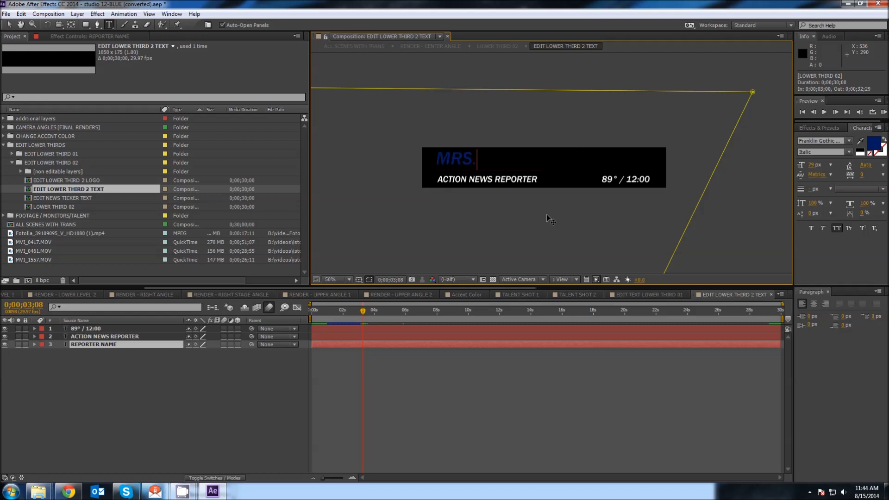
pyautogui.write(' LADY')
pyautogui.click(9, 25)
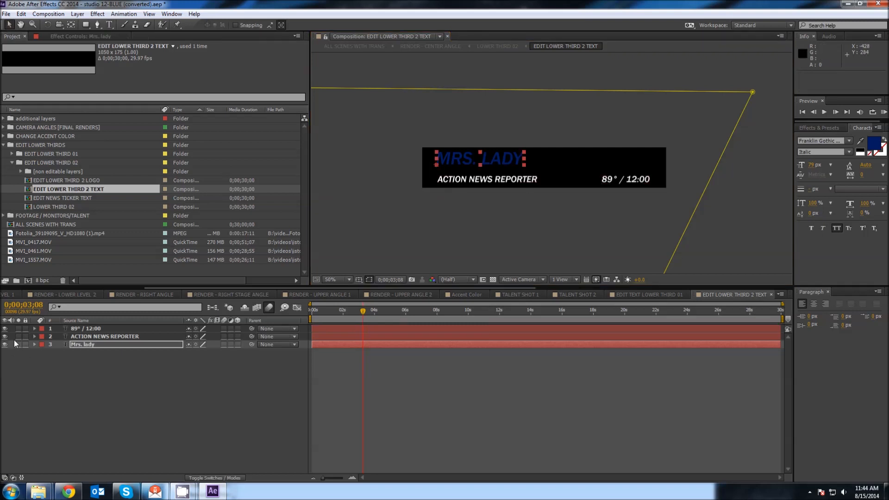
# - Toggle the visibility of the 89° / 12:00 text layer off and on to see what it controls
pyautogui.click(5, 329)
pyautogui.click(5, 329)
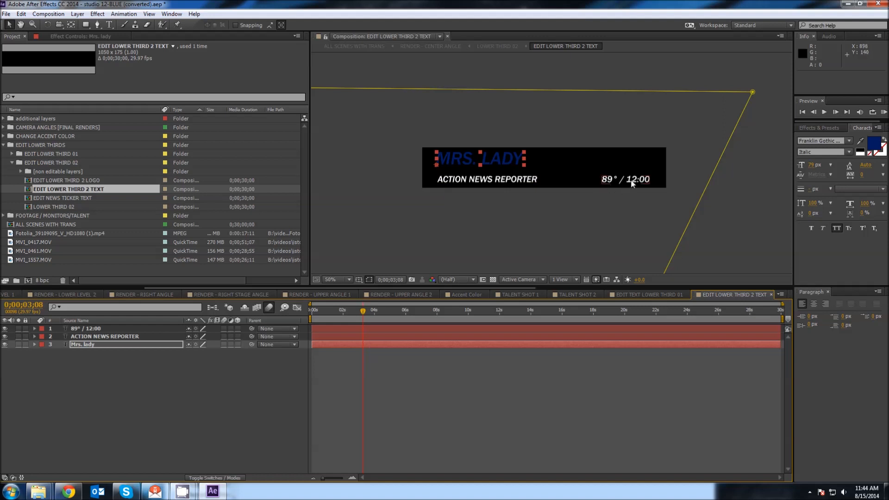
pyautogui.click(5, 328)
pyautogui.click(5, 329)
pyautogui.click(5, 329)
pyautogui.click(5, 329)
pyautogui.click(5, 329)
pyautogui.click(5, 329)
# - Open the EDIT NEWS TICKER TEXT composition and examine its Lorem ipsum ticker text layer at 100% zoom
pyautogui.click(46, 199)
pyautogui.doubleClick(29, 200)
pyautogui.press('z')
pyautogui.scroll(4, 503, 153)
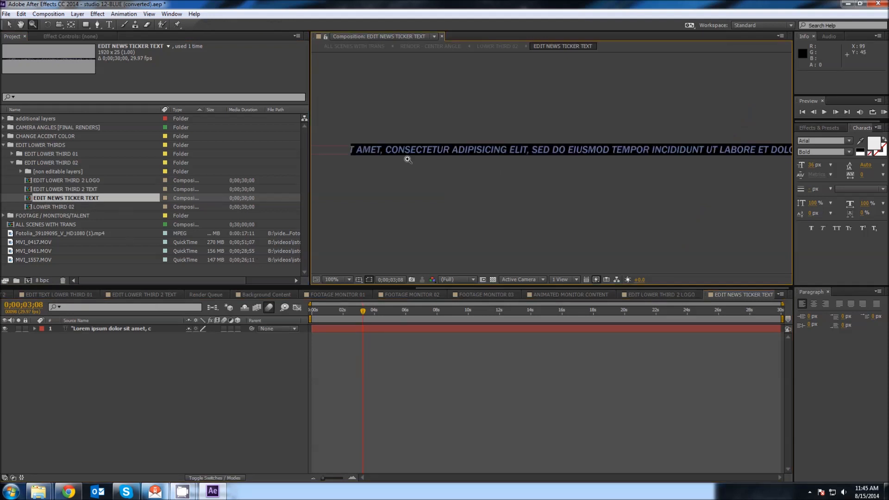
pyautogui.click(9, 24)
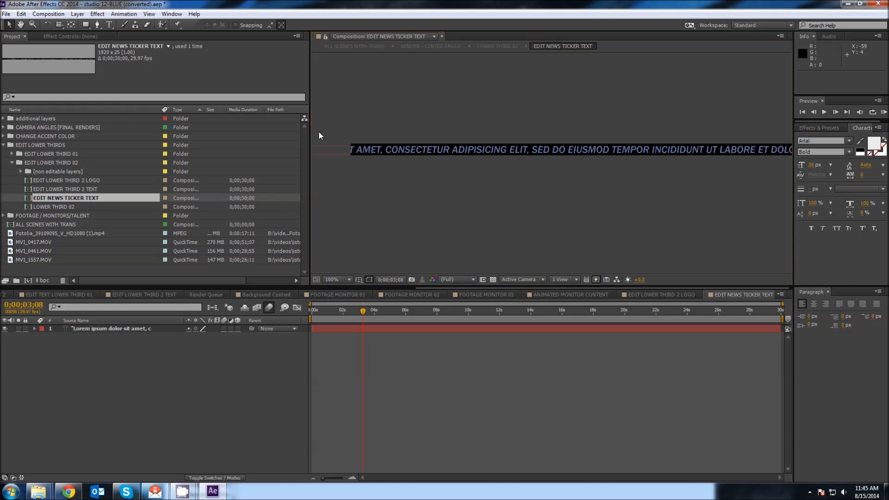
pyautogui.click(393, 151)
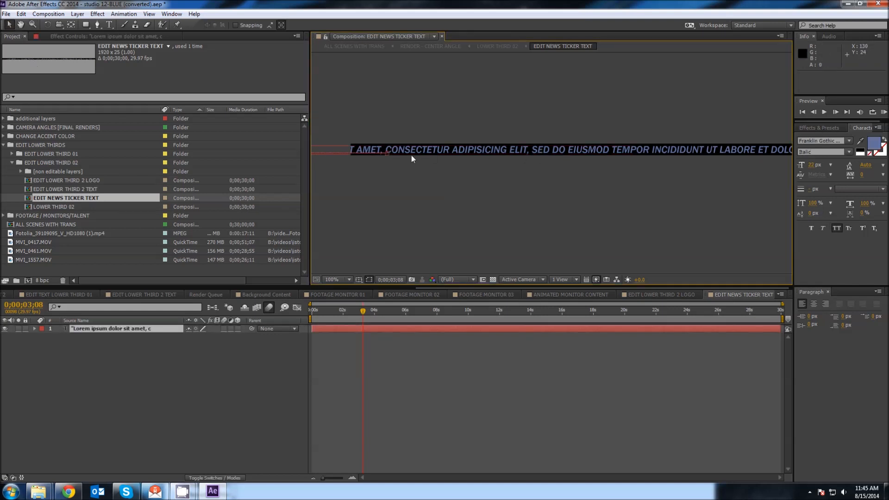
pyautogui.click(271, 304)
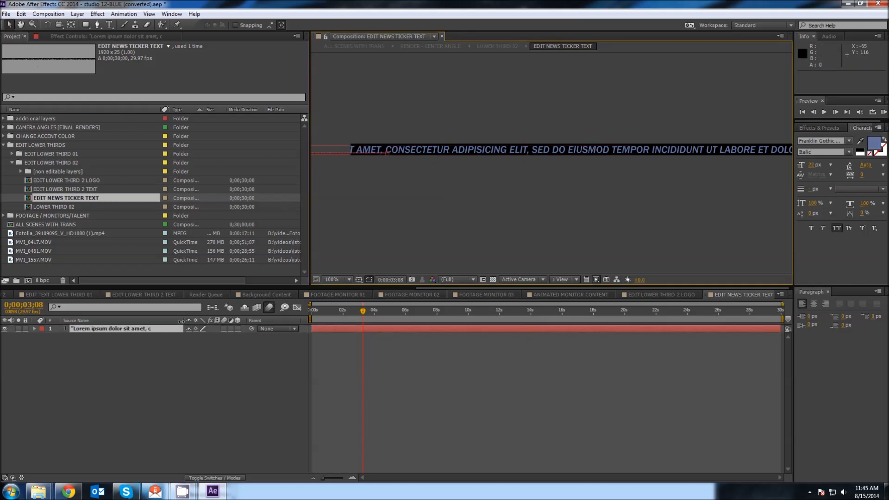
# - Check the edited lower third in RENDER - CENTER ANGLE at 0;00;08;20 and collapse the EDIT LOWER THIRD 02 folder
pyautogui.click(53, 295)
pyautogui.scroll(5, 51, 292)
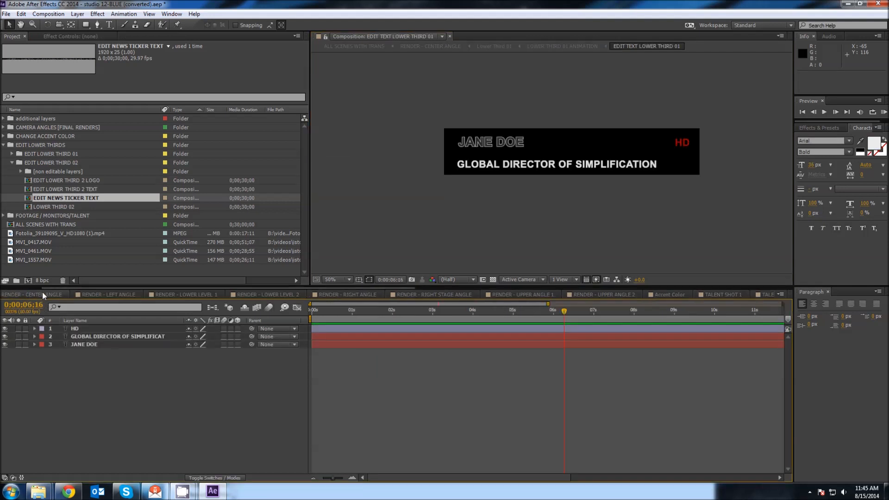
pyautogui.scroll(2, 40, 291)
pyautogui.click(118, 294)
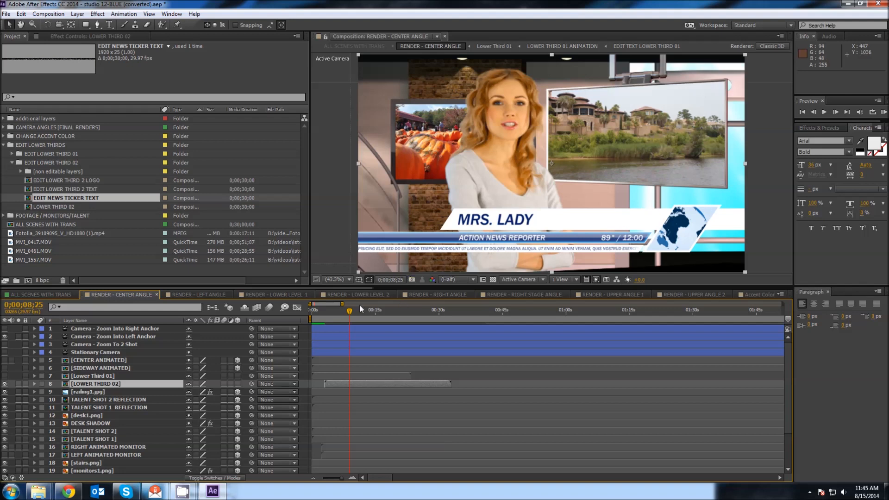
pyautogui.moveTo(350, 315)
pyautogui.mouseDown()
pyautogui.moveTo(332, 315)
pyautogui.moveTo(348, 315)
pyautogui.mouseUp()
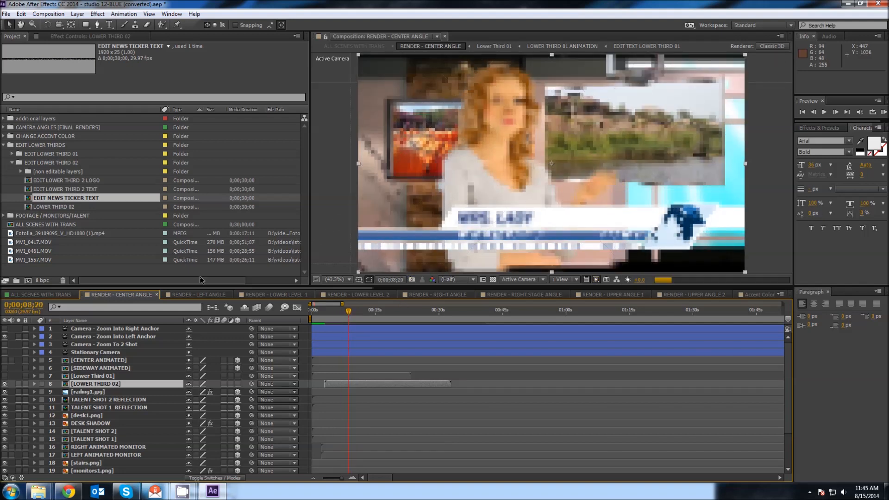
pyautogui.click(13, 163)
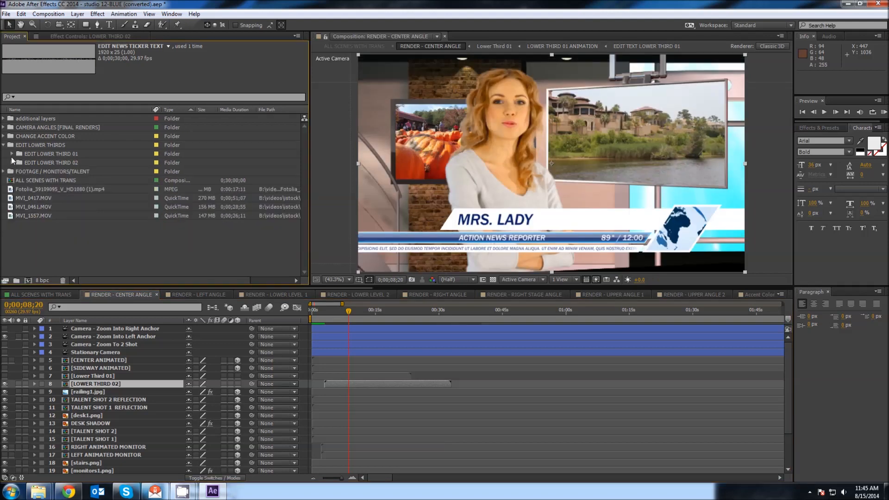
# - Examine the EDIT GLOBE/LOGO and EDIT TEXT LOWER THIRD 01 compositions in EDIT LOWER THIRD 01, and collapse the EDIT LOWER THIRDS folder
pyautogui.click(12, 155)
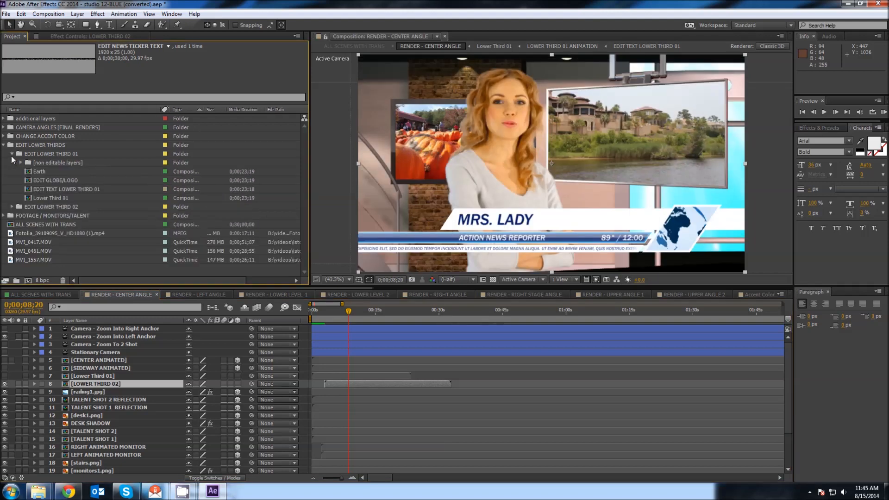
pyautogui.click(29, 182)
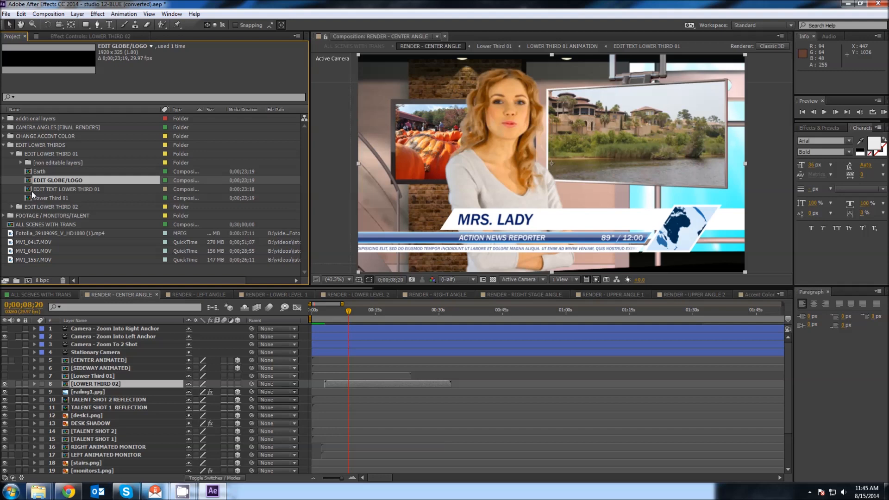
pyautogui.click(32, 190)
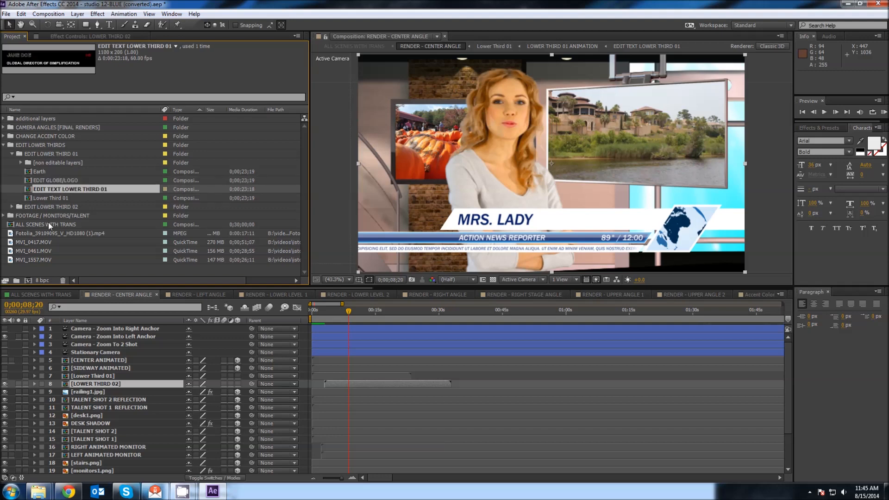
pyautogui.click(4, 146)
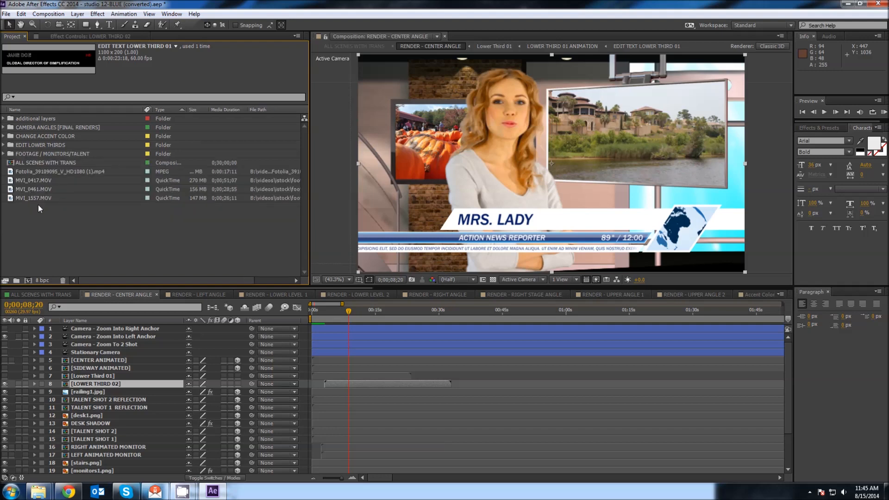
# - Compare the lower third in the RENDER - LEFT ANGLE and RENDER - CENTER ANGLE compositions and show the left angle's full timeline range
pyautogui.click(207, 295)
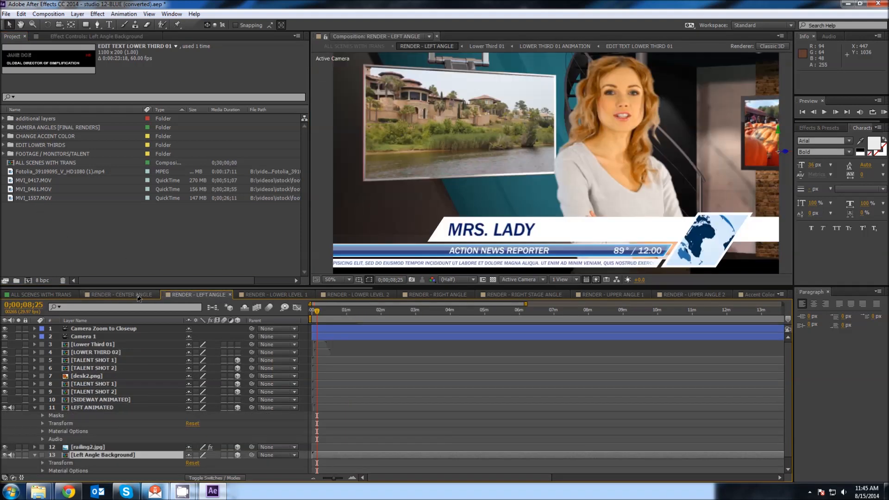
pyautogui.click(137, 297)
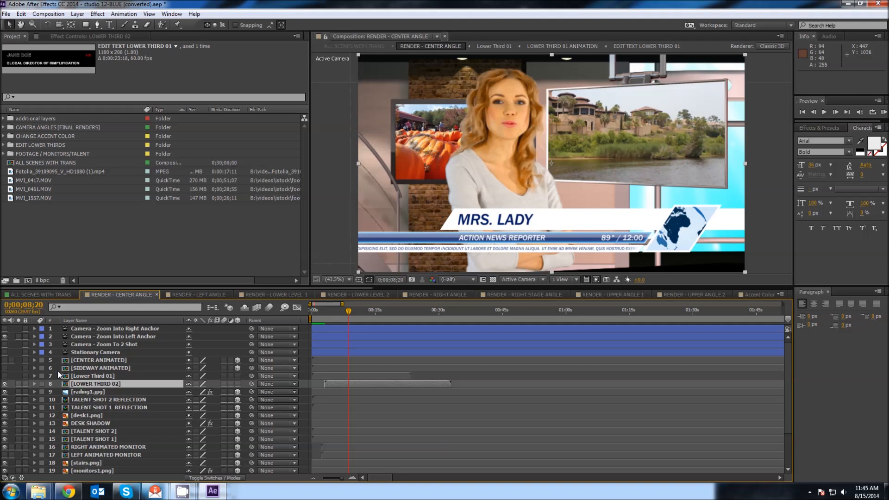
pyautogui.click(205, 294)
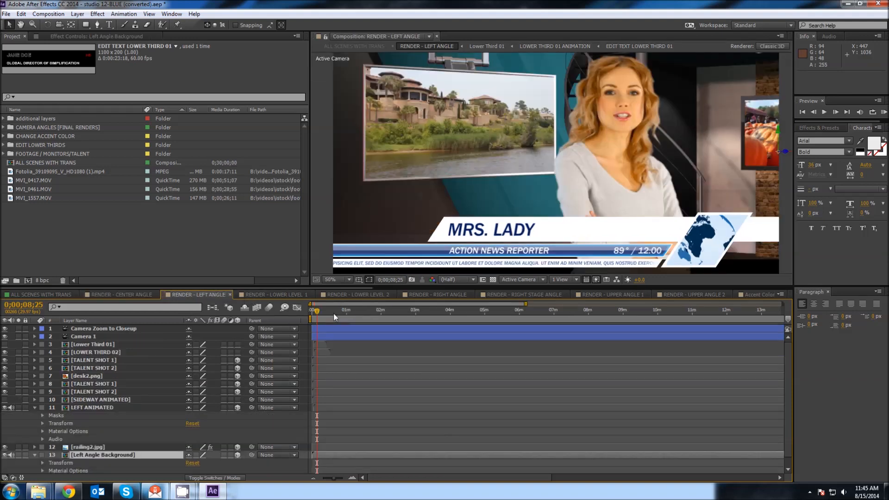
pyautogui.press(';')
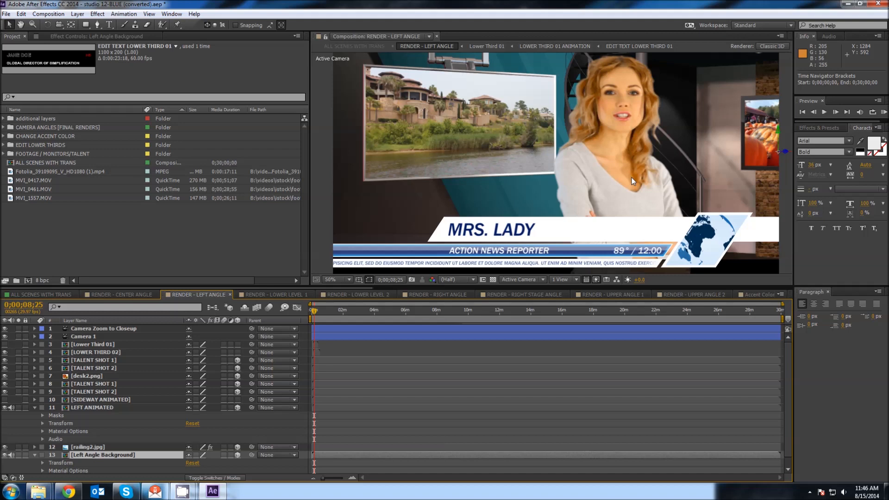
# - Check the lower third in the Lower Level 1 and 2, Right Angle, Right Stage Angle and Upper Angle 1 compositions, ending at 0;00;13;16
pyautogui.click(276, 295)
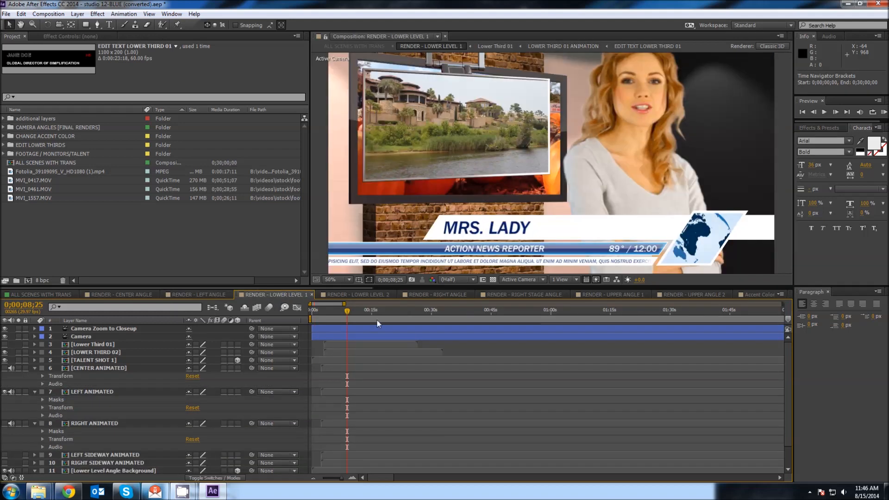
pyautogui.click(366, 295)
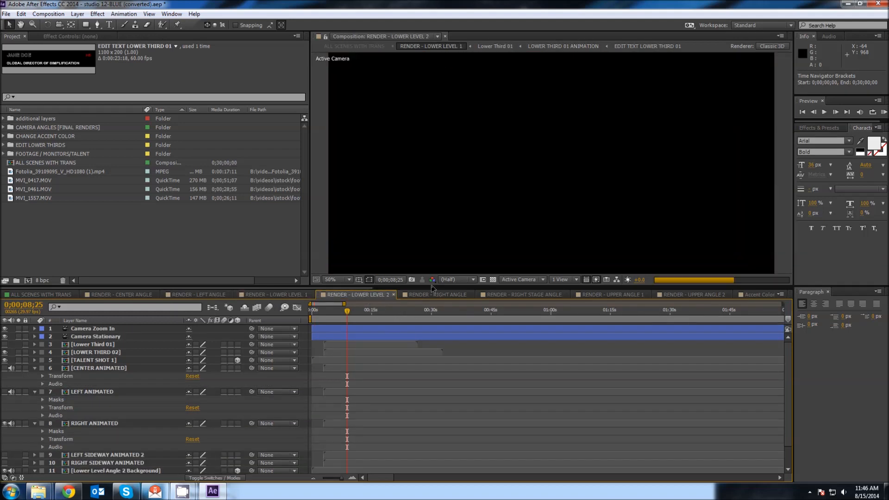
pyautogui.click(441, 294)
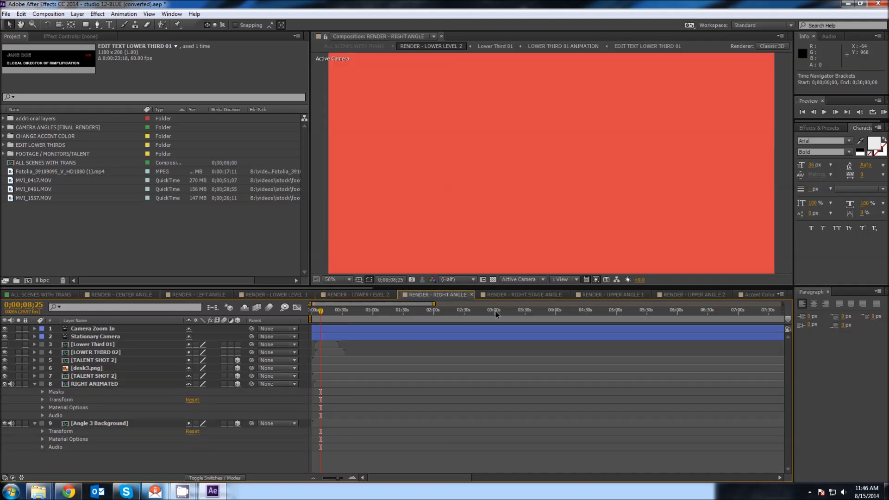
pyautogui.click(341, 279)
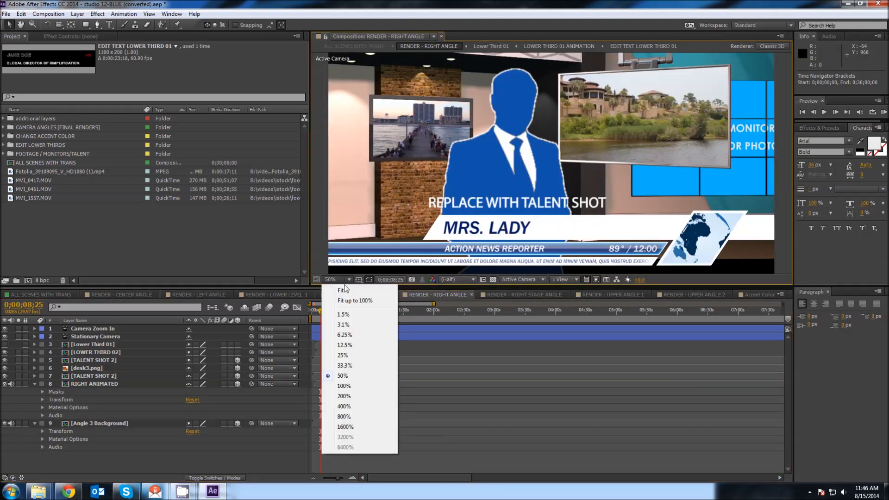
pyautogui.click(352, 294)
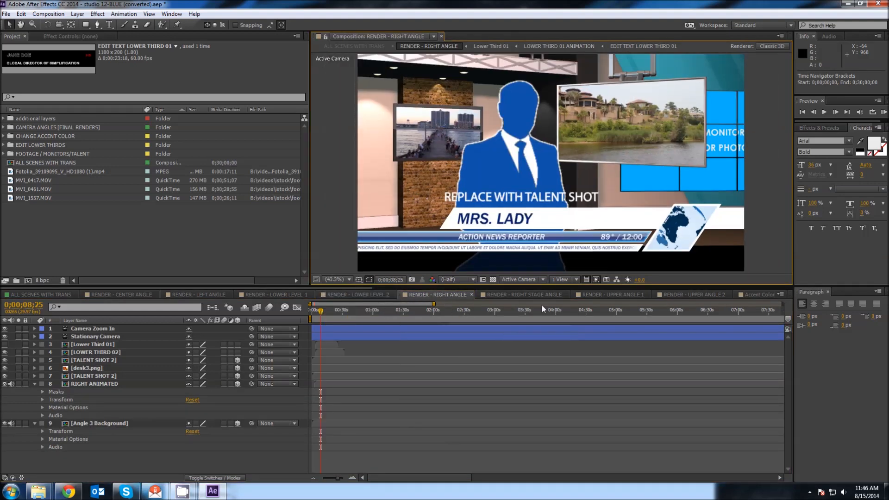
pyautogui.click(528, 295)
pyautogui.click(612, 294)
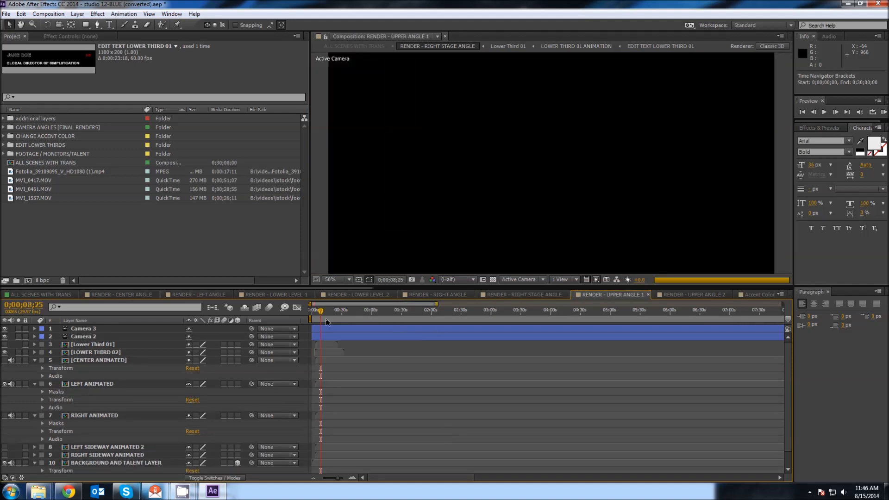
pyautogui.click(326, 310)
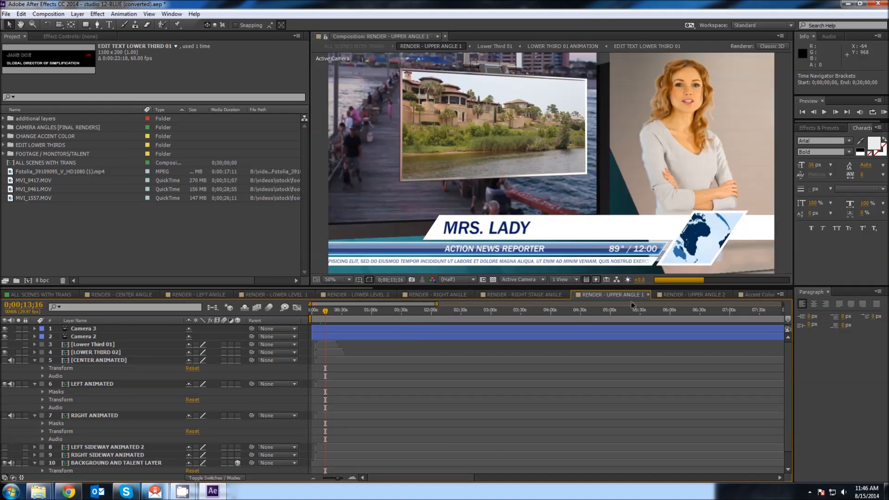
# - Return RENDER - UPPER ANGLE 1 to its first frame and collapse the expanded properties of its layers
pyautogui.press('Home')
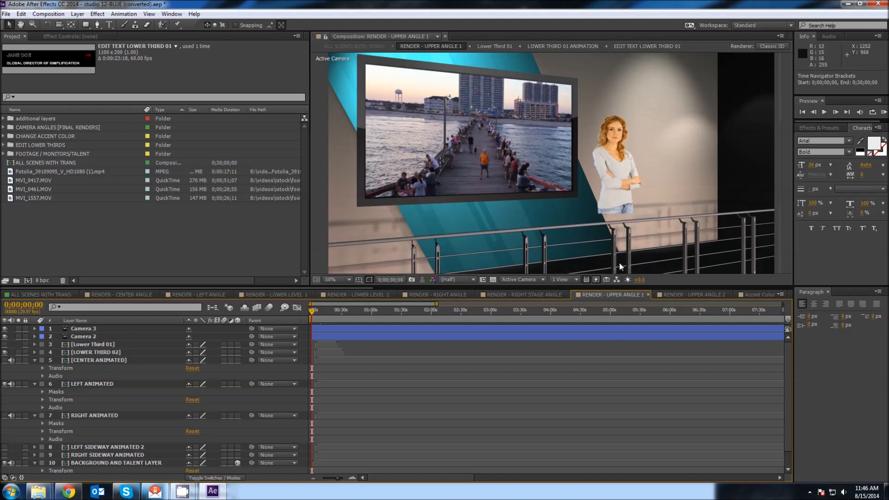
pyautogui.click(34, 360)
pyautogui.click(34, 368)
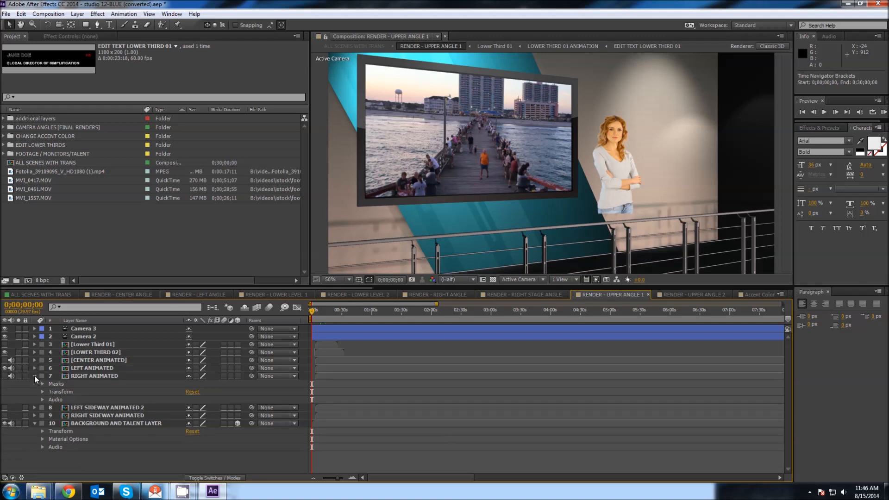
pyautogui.click(35, 376)
pyautogui.click(34, 400)
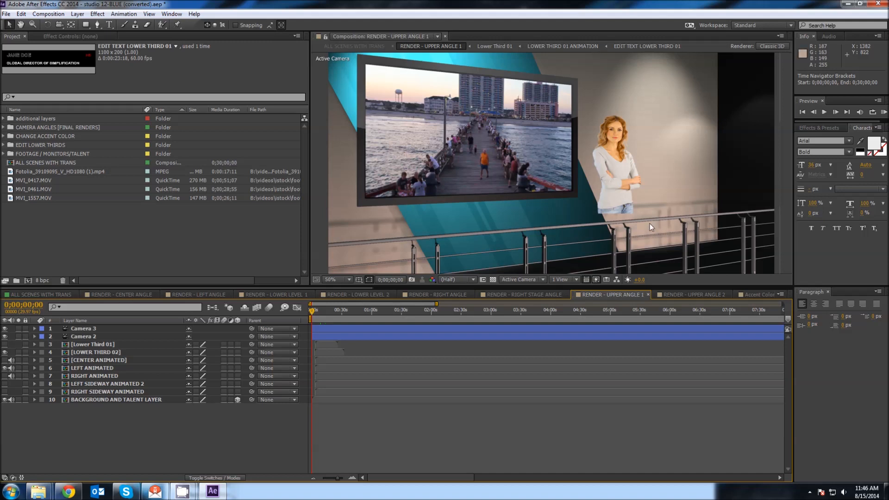
pyautogui.moveTo(783, 222); pyautogui.dragTo(66, 225)
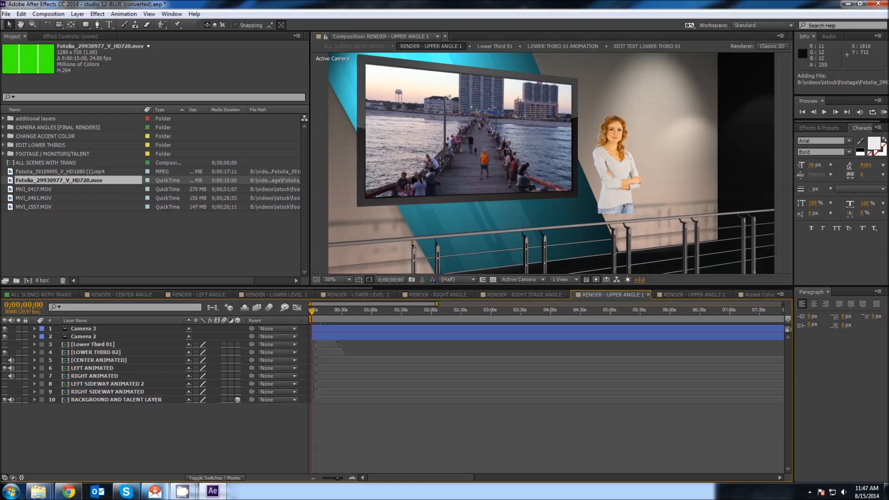
pyautogui.moveTo(321, 195); pyautogui.dragTo(27, 250)
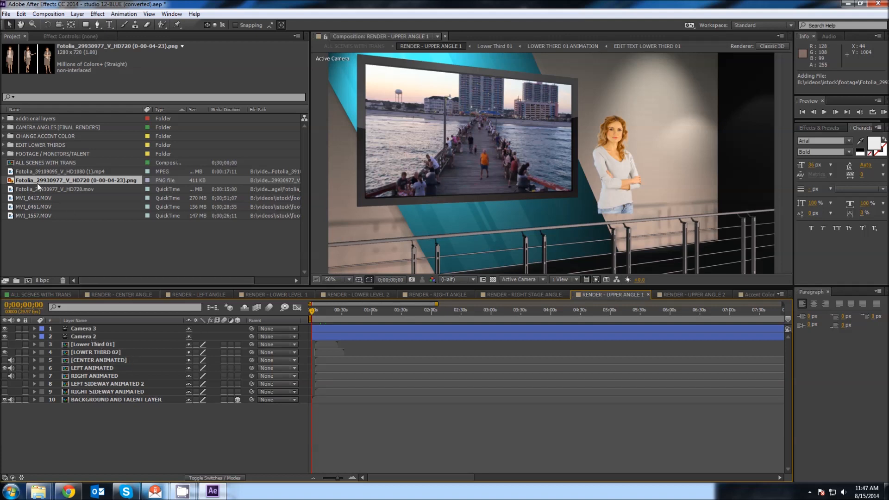
# - Open the TALENT SHOT 1 composition and hide its Fotolia_39109095_V_HD1080 (1).mp4 layer
pyautogui.click(3, 154)
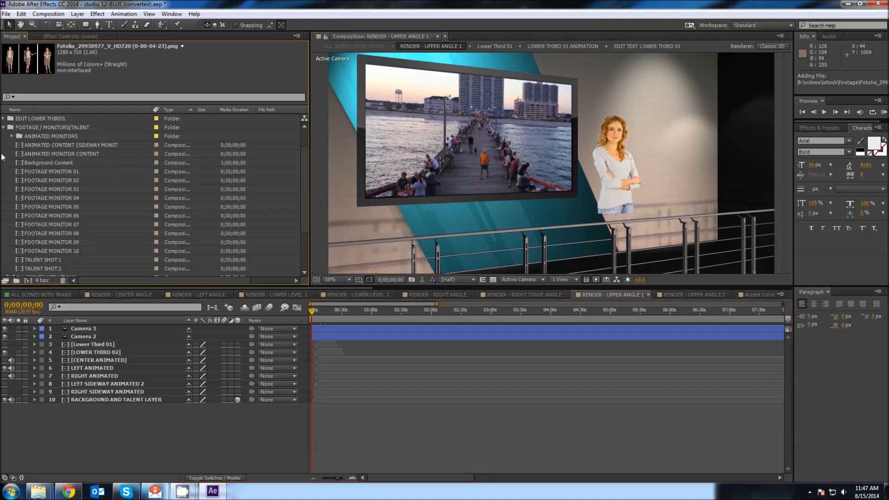
pyautogui.doubleClick(18, 259)
pyautogui.click(101, 330)
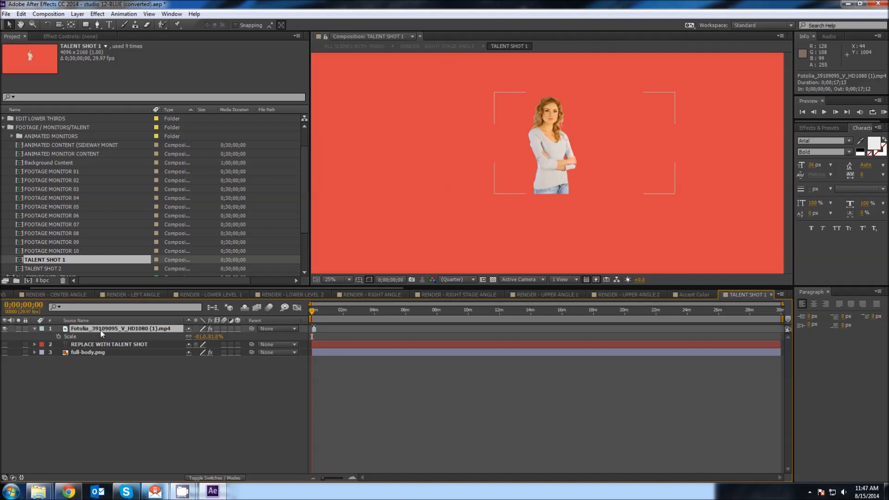
pyautogui.click(5, 329)
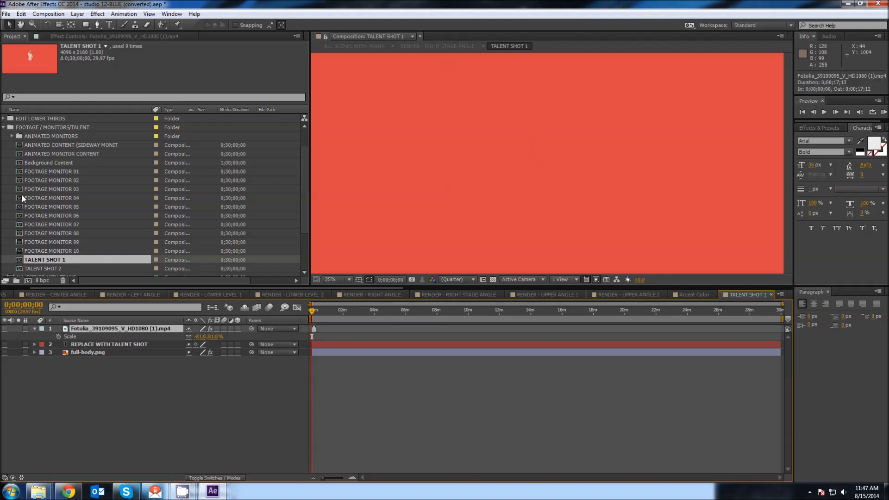
pyautogui.click(3, 127)
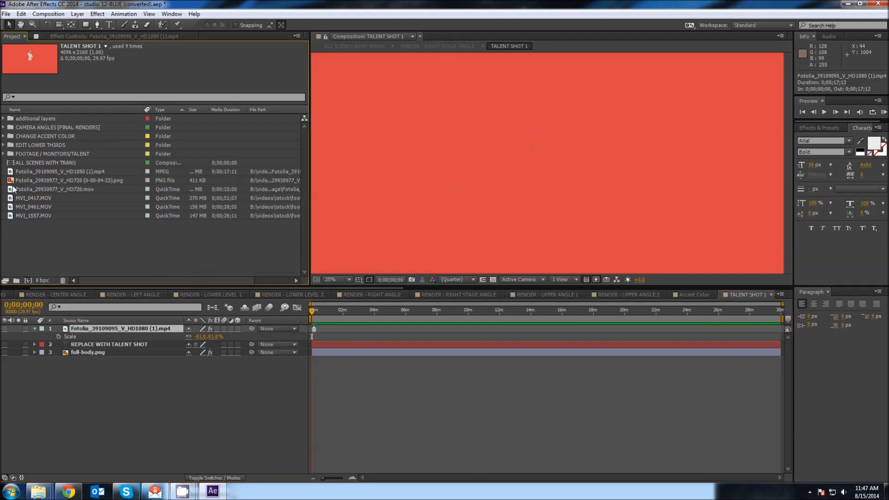
pyautogui.click(37, 180)
pyautogui.moveTo(13, 183); pyautogui.dragTo(130, 327)
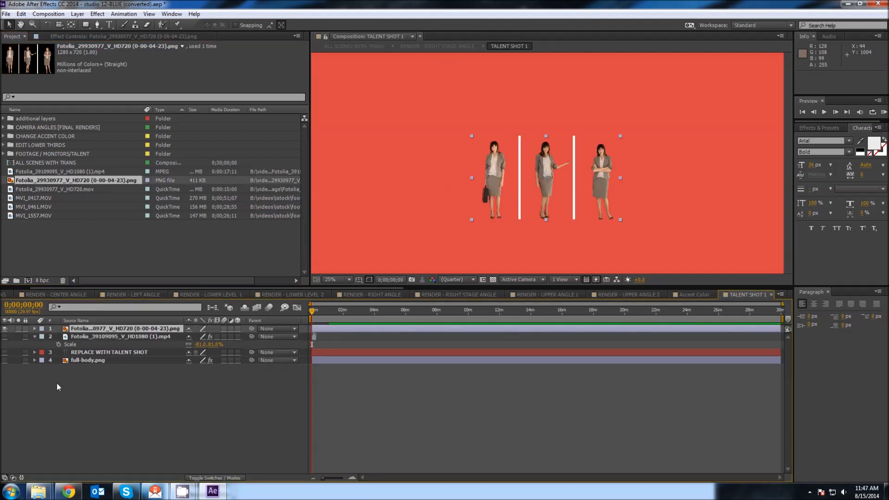
# - Show the full-body.png silhouette as a size reference and scale the new talent image layer to 220%
pyautogui.click(5, 360)
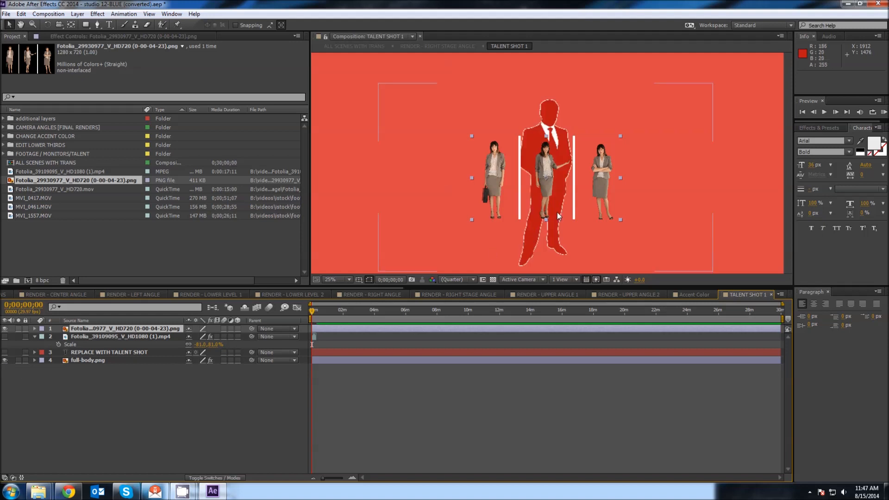
pyautogui.press('s')
pyautogui.click(201, 336)
pyautogui.write('110')
pyautogui.hotkey('shift', 'Up')
pyautogui.hotkey('shift', 'Up')
pyautogui.hotkey('shift', 'Up')
pyautogui.hotkey('shift', 'Up')
pyautogui.hotkey('shift', 'Up')
pyautogui.hotkey('shift', 'Up')
pyautogui.hotkey('shift', 'Up')
pyautogui.hotkey('shift', 'Up')
pyautogui.hotkey('shift', 'Up')
pyautogui.hotkey('shift', 'Up')
pyautogui.hotkey('shift', 'Up')
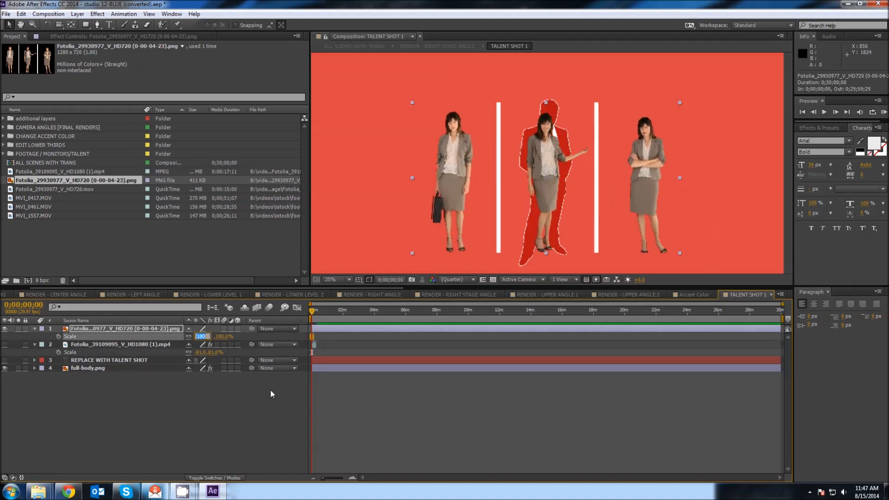
pyautogui.hotkey('shift', 'Down')
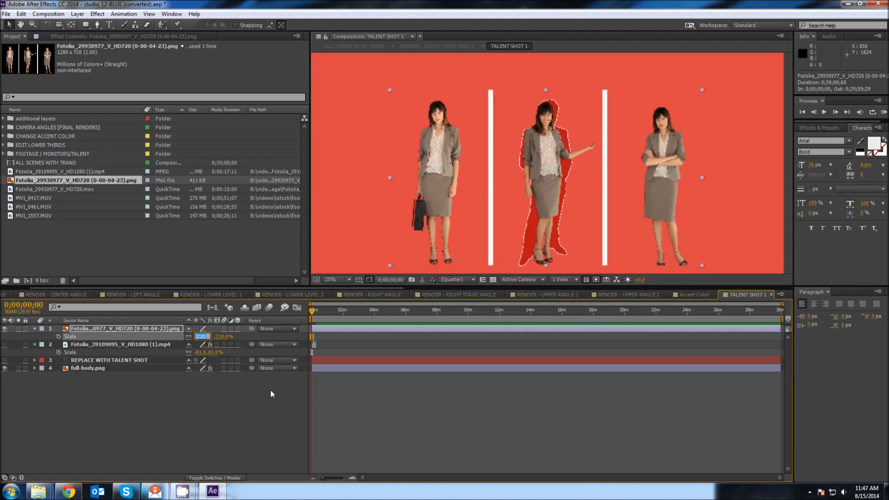
pyautogui.hotkey('shift', 'Up')
pyautogui.press('Return')
# - Nudge the talent image layer to position 2064, 1076 to align the middle woman with the silhouette
pyautogui.press('Right')
pyautogui.press('Down')
pyautogui.press('Down')
pyautogui.press('Down')
pyautogui.press('Down')
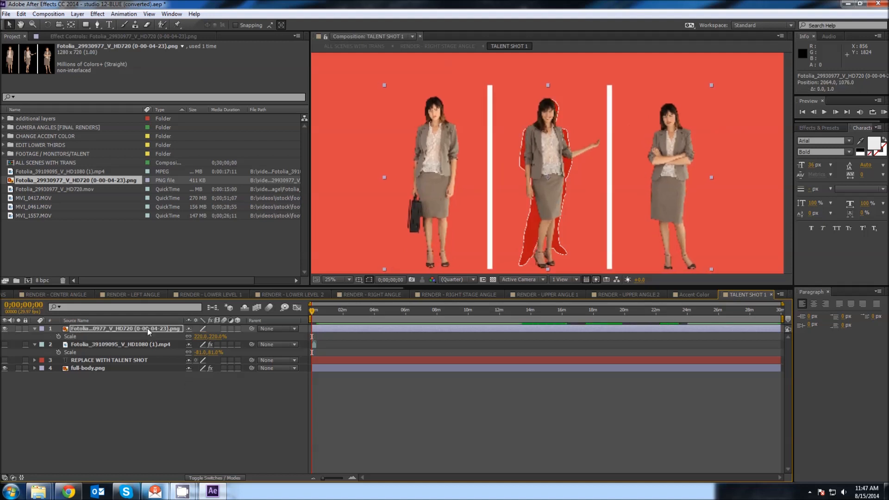
# - Draw a rectangular mask about 422 by 778 px around the middle woman on the talent image layer and deselect it
pyautogui.press('q')
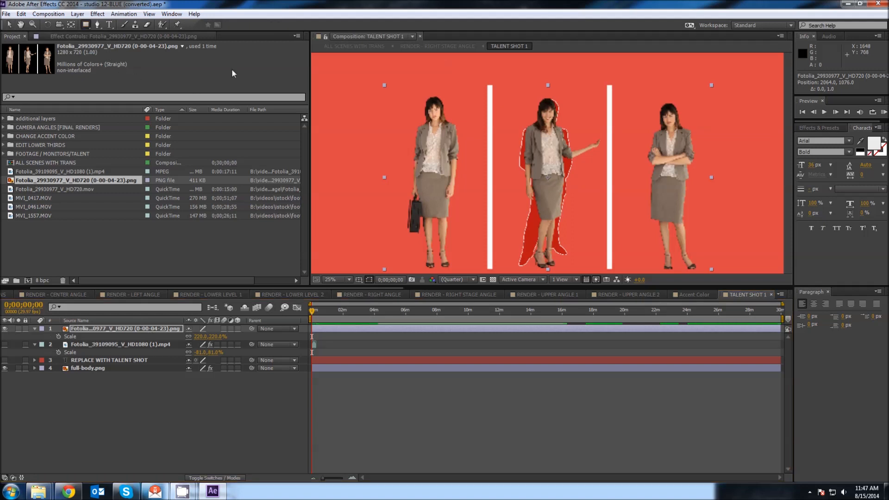
pyautogui.moveTo(495, 77); pyautogui.dragTo(603, 275)
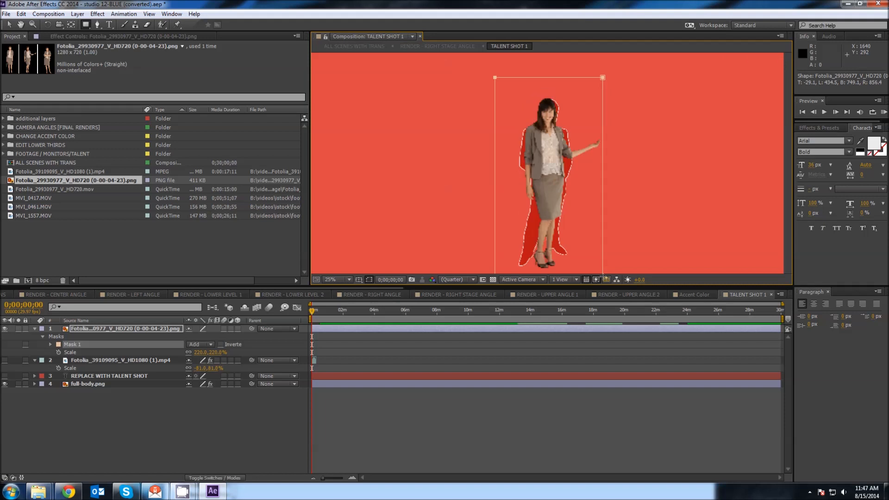
pyautogui.click(9, 24)
pyautogui.click(91, 431)
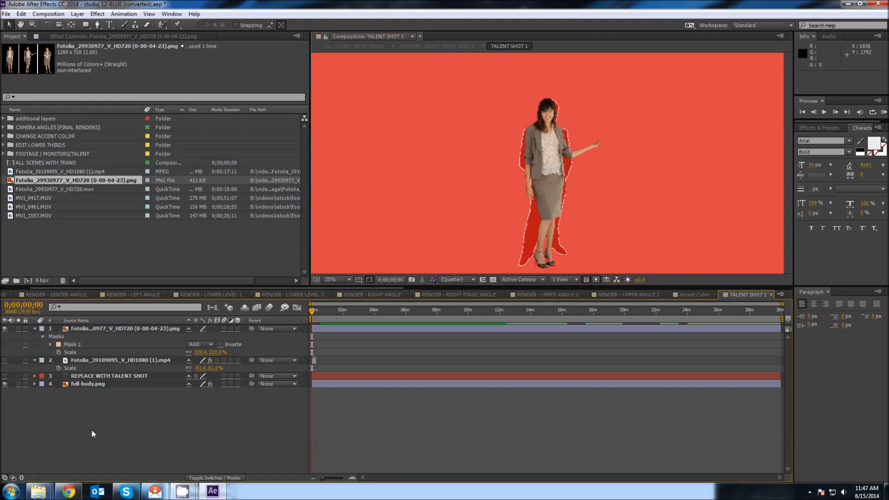
# - Collapse the layer properties in TALENT SHOT 1 and hide the full-body.png silhouette layer
pyautogui.click(51, 352)
pyautogui.click(35, 328)
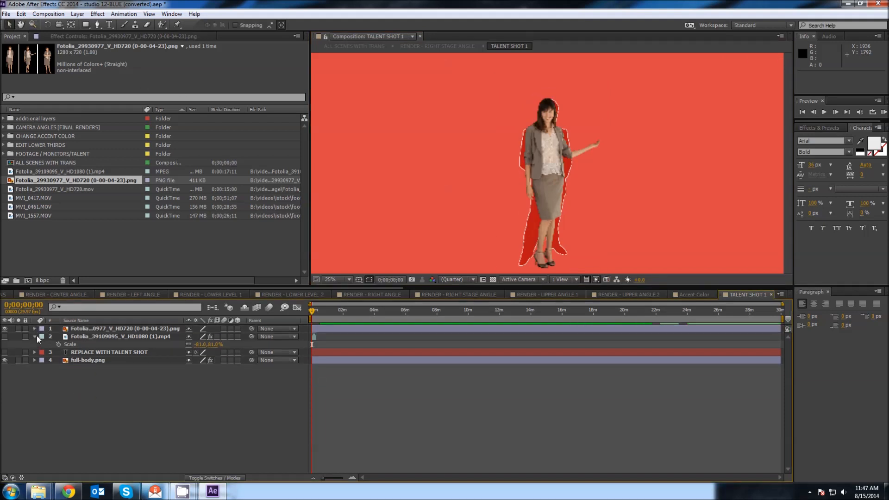
pyautogui.click(36, 337)
pyautogui.click(74, 371)
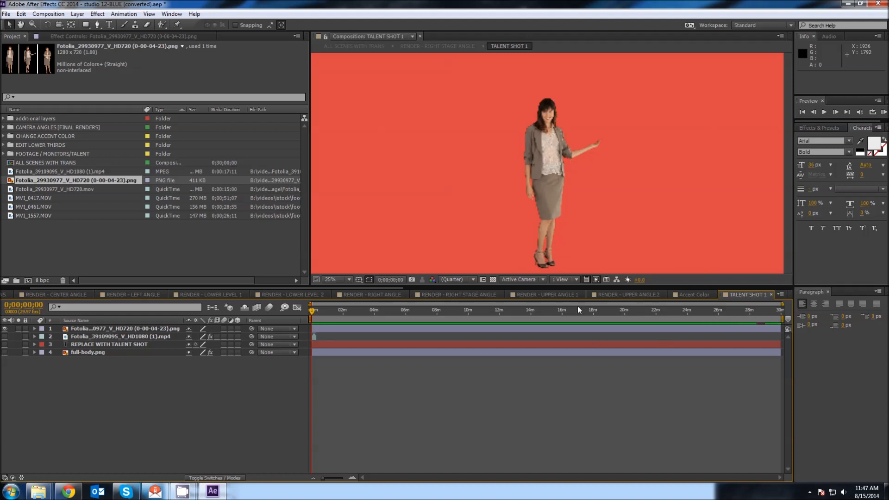
# - Check the new full-body talent in the RENDER - UPPER ANGLE 1 composition
pyautogui.click(548, 295)
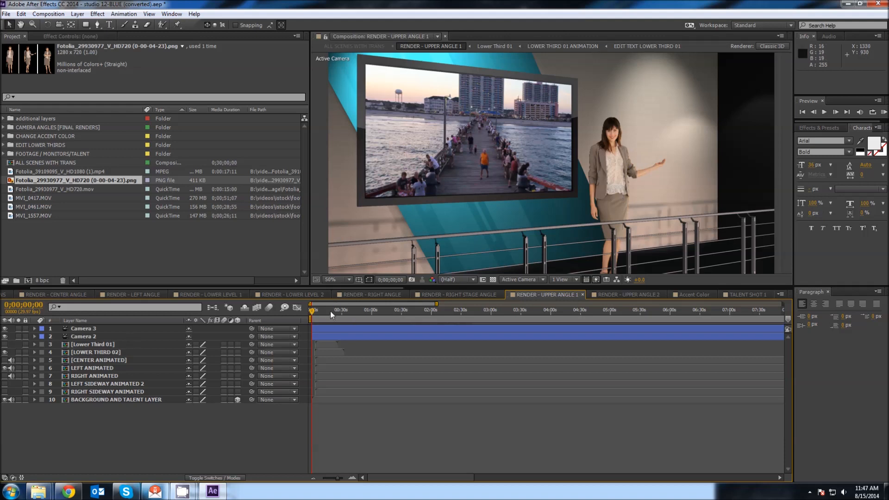
# - Play a RAM preview of RENDER - UPPER ANGLE 1 and compare it with the RENDER - UPPER ANGLE 2 composition
pyautogui.click(884, 113)
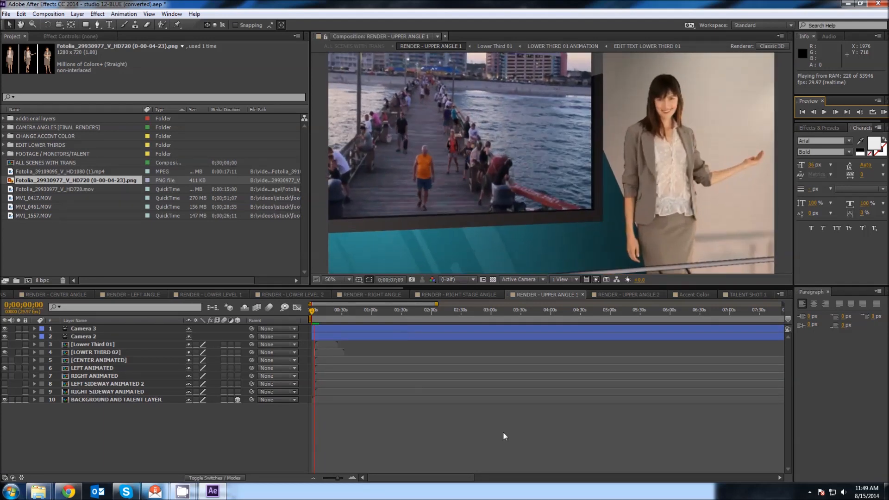
pyautogui.press('space')
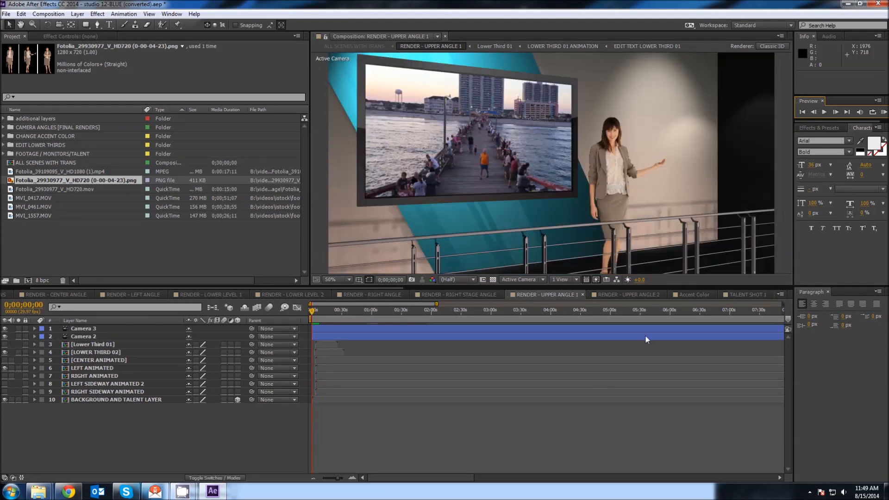
pyautogui.click(629, 295)
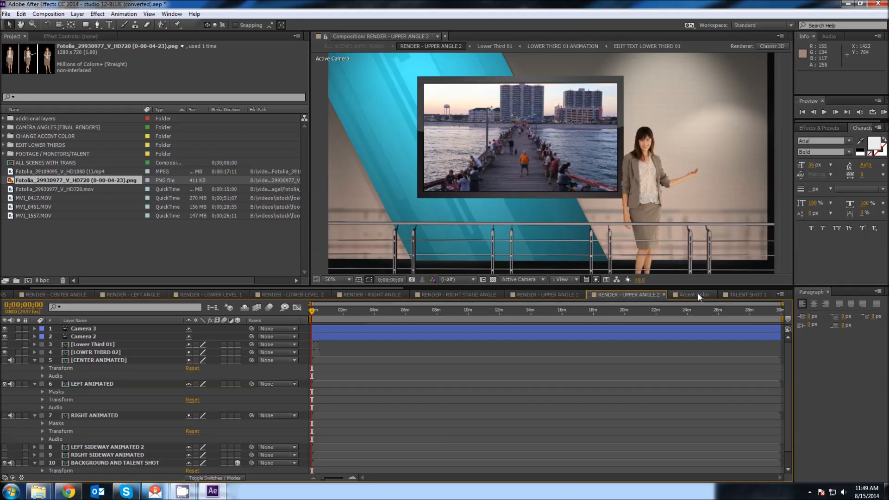
pyautogui.click(560, 298)
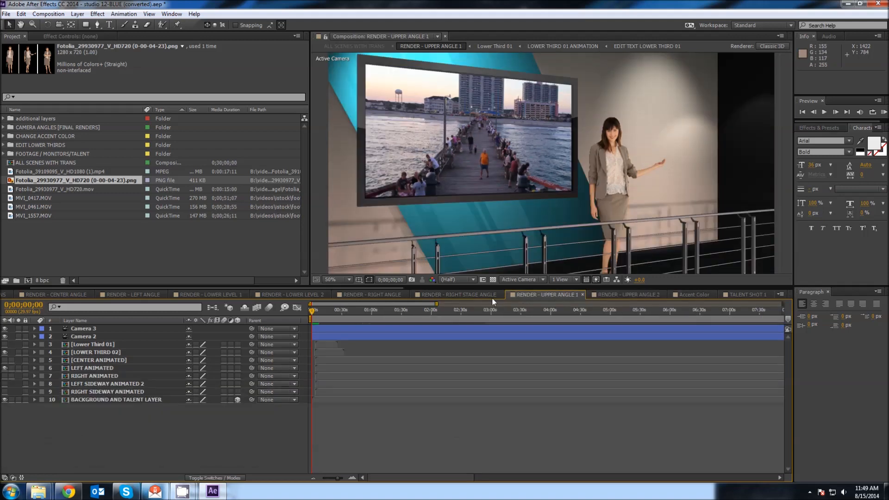
# - Review the talent in the RENDER - RIGHT STAGE ANGLE, RIGHT ANGLE and LOWER LEVEL 2 compositions
pyautogui.click(474, 295)
pyautogui.click(374, 296)
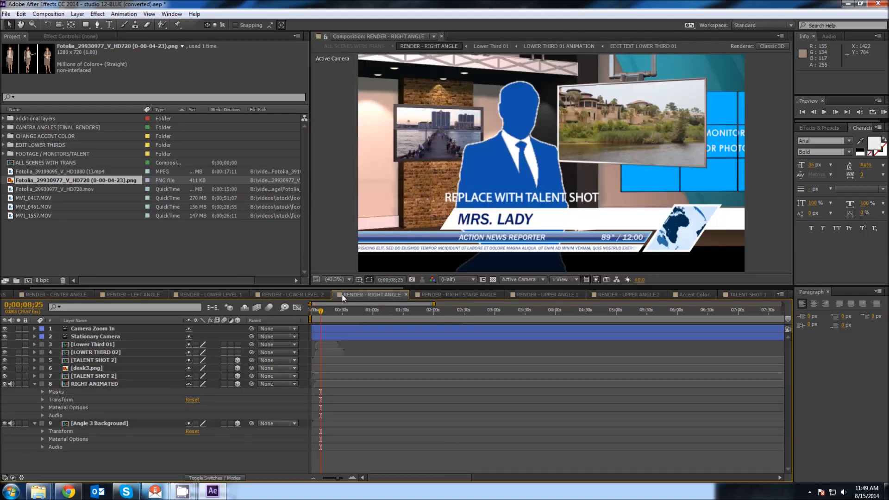
pyautogui.click(421, 296)
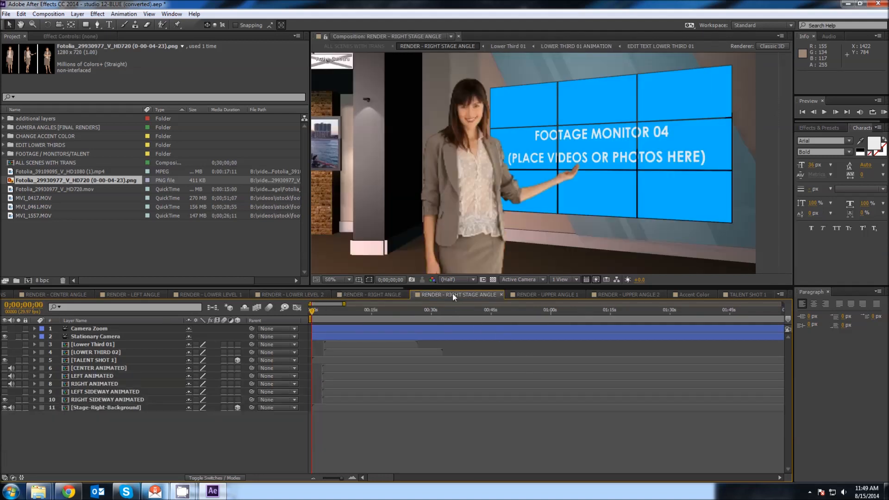
pyautogui.click(394, 294)
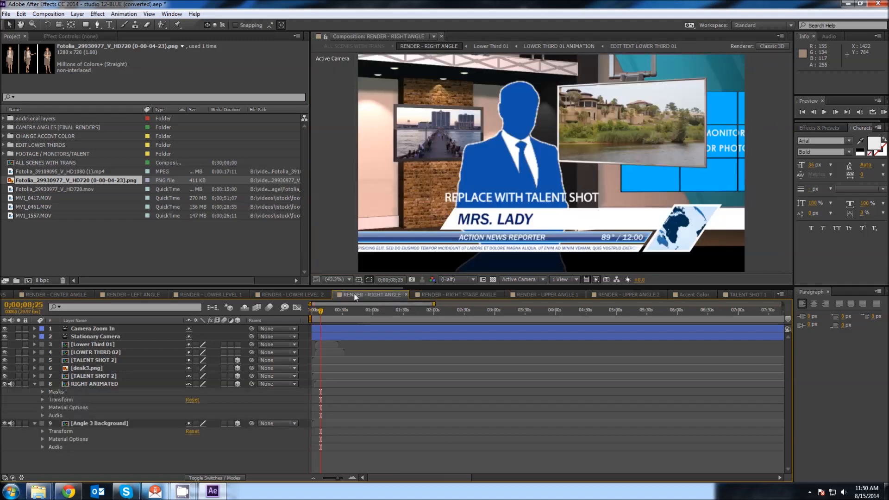
pyautogui.click(310, 293)
# - In RENDER - LOWER LEVEL 1, collapse the properties of the center, left and right animated layers and the background layer
pyautogui.click(235, 295)
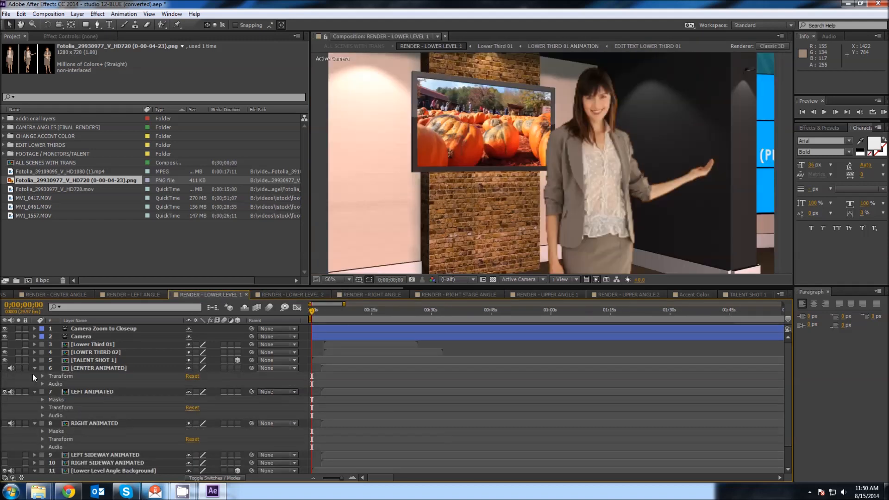
pyautogui.click(35, 368)
pyautogui.click(34, 377)
pyautogui.click(35, 384)
pyautogui.click(35, 408)
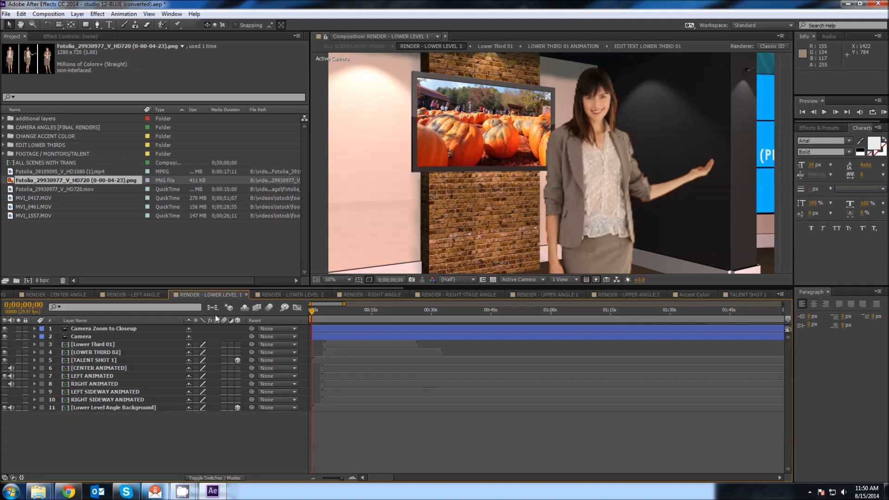
# - Review the talent in the RENDER - LEFT ANGLE and RENDER - CENTER ANGLE compositions
pyautogui.click(133, 294)
pyautogui.scroll(2, 23, 288)
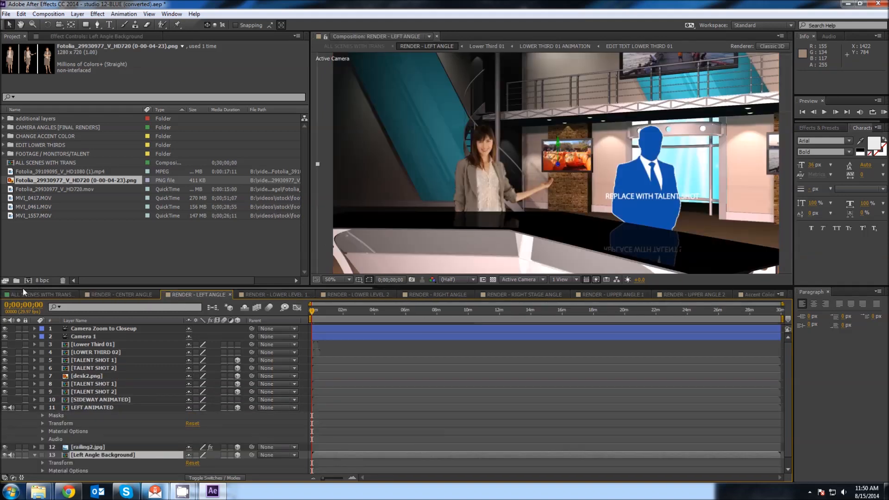
pyautogui.click(91, 294)
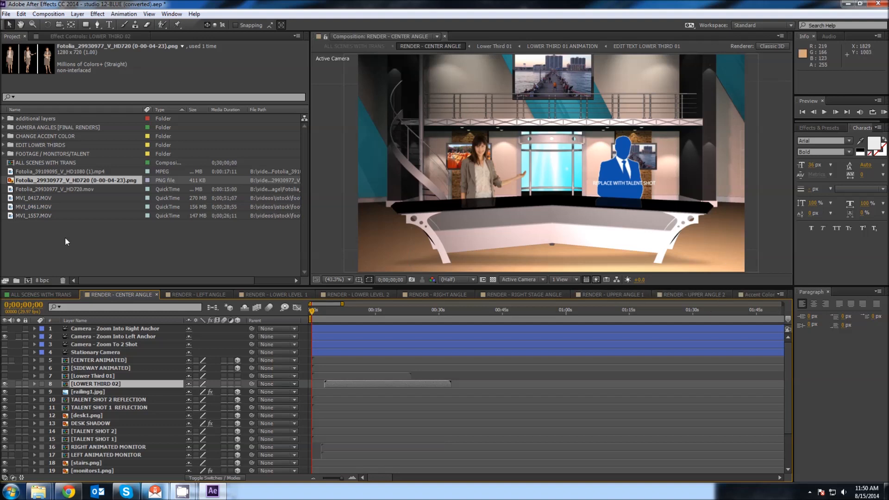
# - Open the Accent Color composition and locate it in the project's CHANGE ACCENT COLOR folder
pyautogui.click(751, 294)
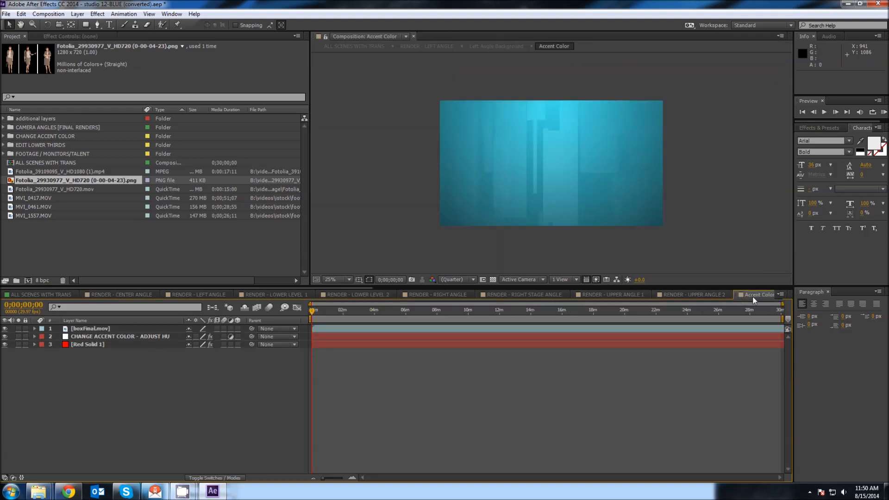
pyautogui.moveTo(738, 288); pyautogui.dragTo(401, 295)
pyautogui.click(224, 288)
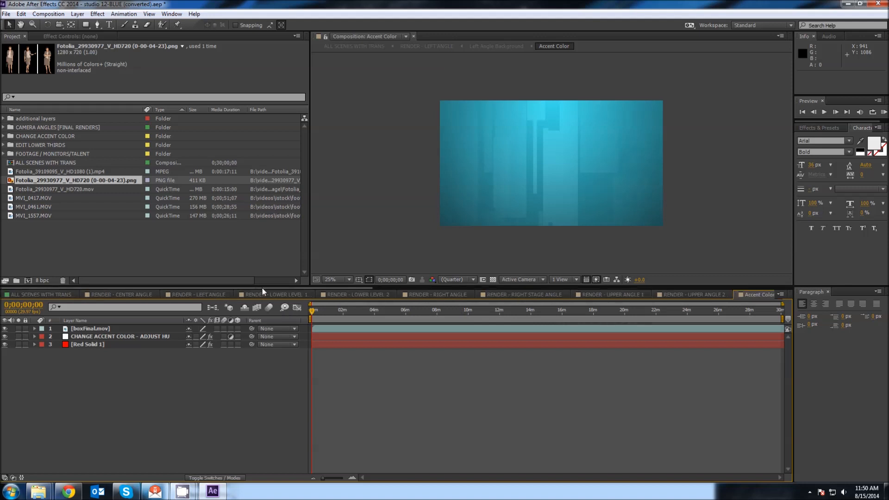
pyautogui.moveTo(323, 288); pyautogui.dragTo(380, 291)
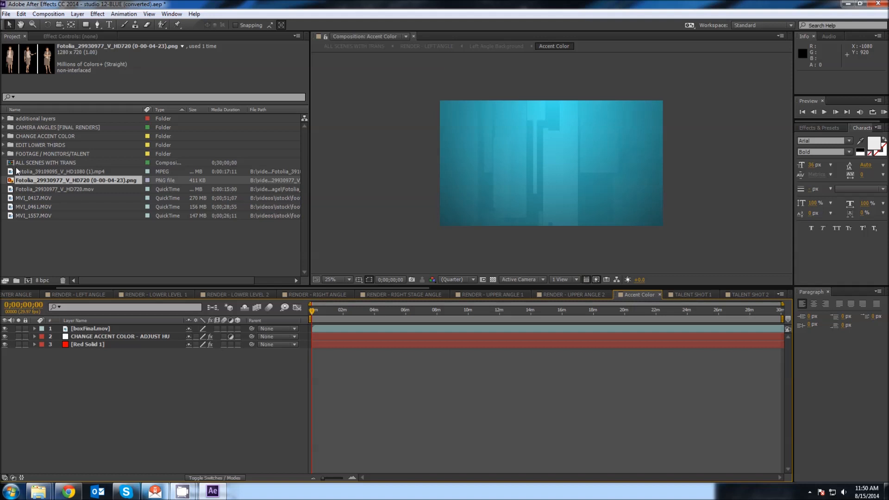
pyautogui.click(3, 137)
pyautogui.click(30, 144)
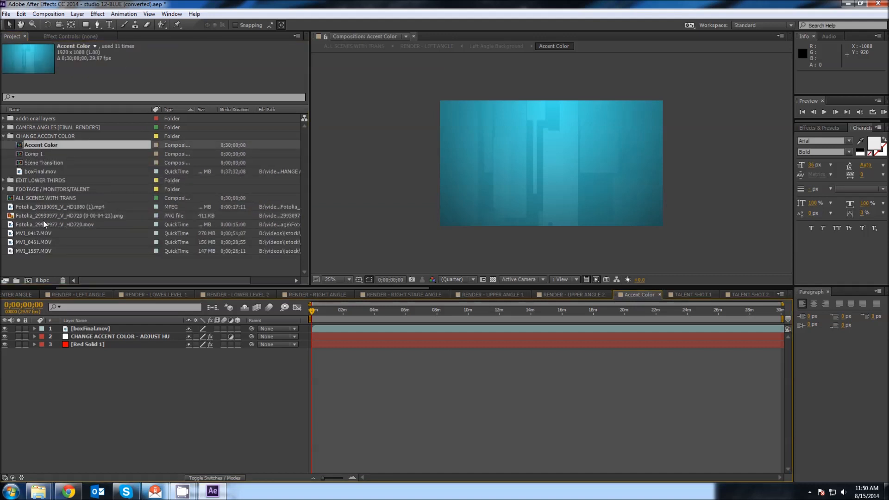
# - Show the Color Balance (HLS) effect settings of the CHANGE ACCENT COLOR adjustment layer
pyautogui.click(114, 329)
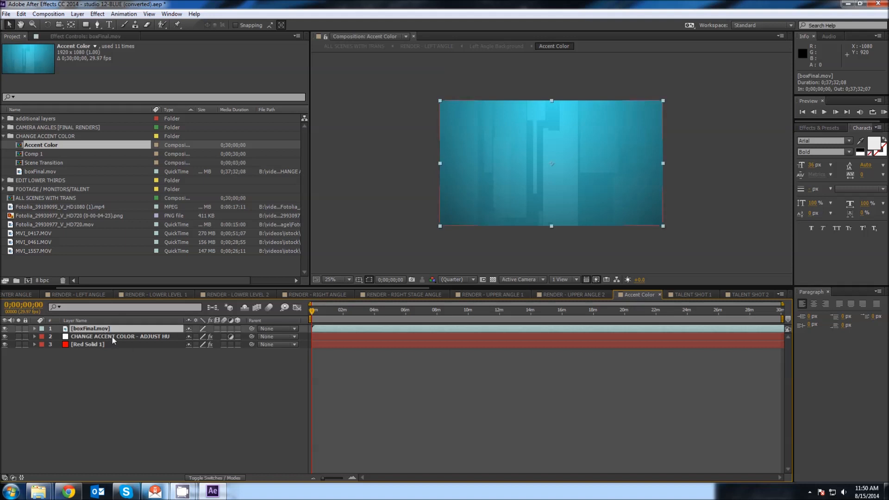
pyautogui.click(83, 35)
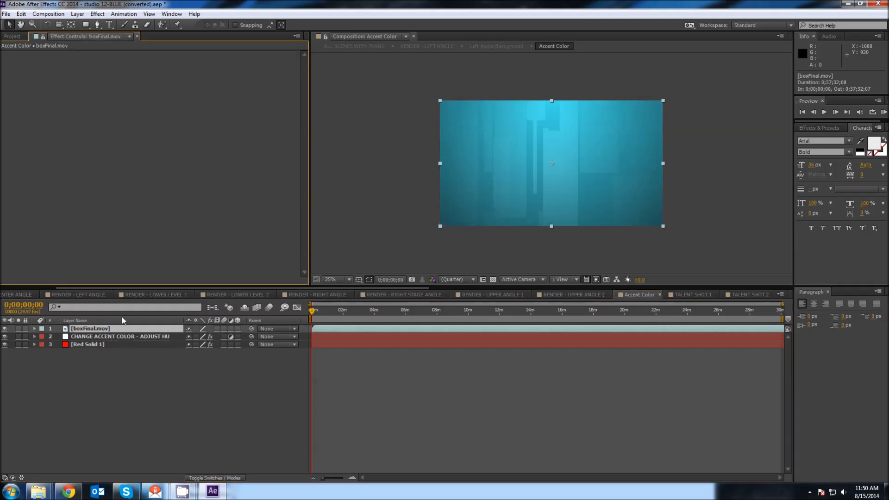
pyautogui.click(125, 338)
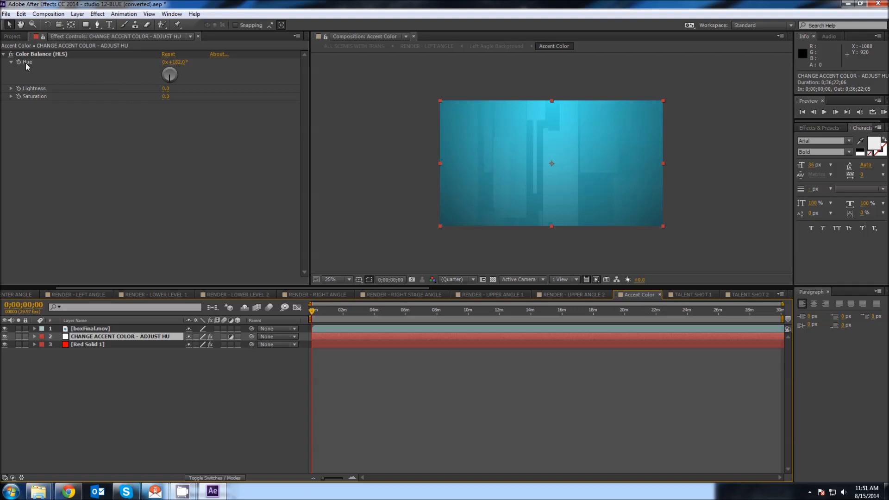
# - Try a purple accent by raising the Color Balance (HLS) Hue and check it in RENDER - CENTER ANGLE
pyautogui.moveTo(177, 63); pyautogui.dragTo(238, 81)
pyautogui.moveTo(94, 287); pyautogui.dragTo(48, 287)
pyautogui.click(110, 292)
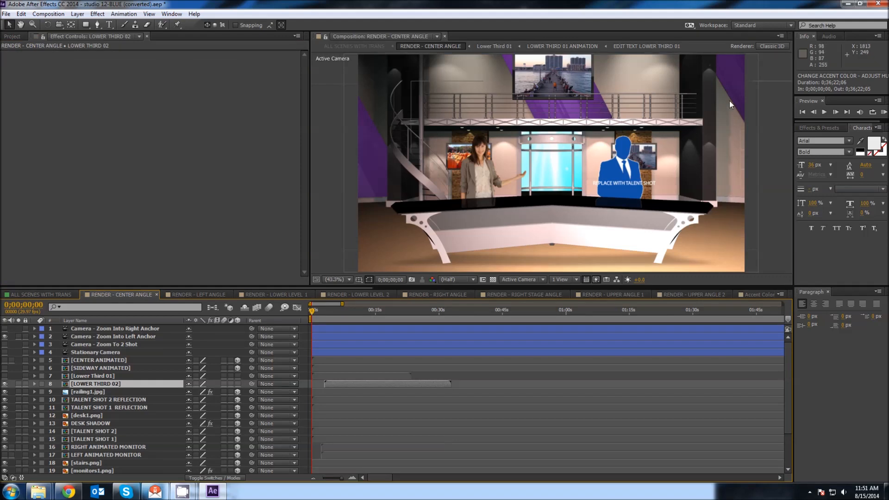
# - Lower the Color Balance (HLS) Hue in Accent Color to a green accent and check it in RENDER - CENTER ANGLE
pyautogui.click(760, 294)
pyautogui.moveTo(181, 63); pyautogui.dragTo(109, 54)
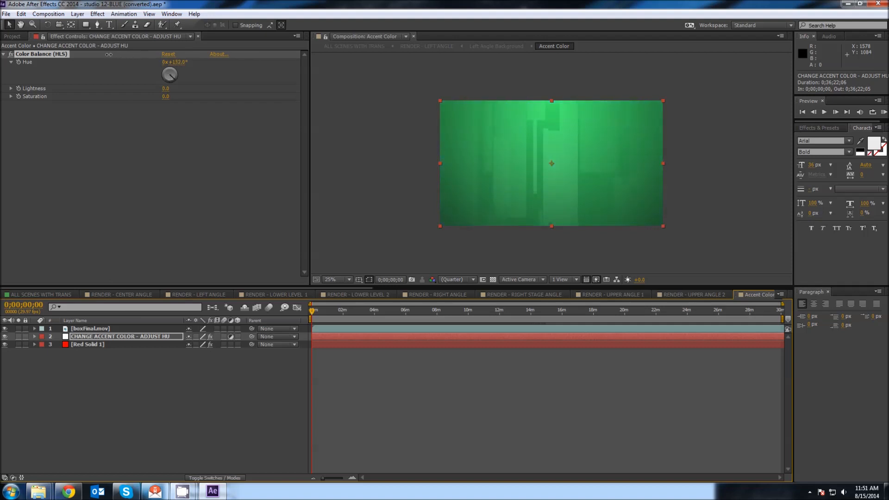
pyautogui.click(93, 295)
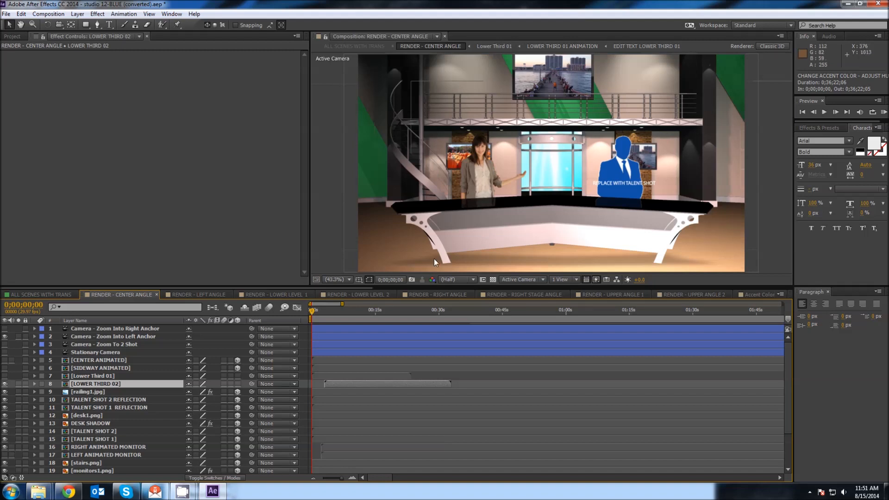
# - Check the green accent in the left, lower level and right angle render compositions and in ALL SCENES WITH TRANS
pyautogui.click(212, 294)
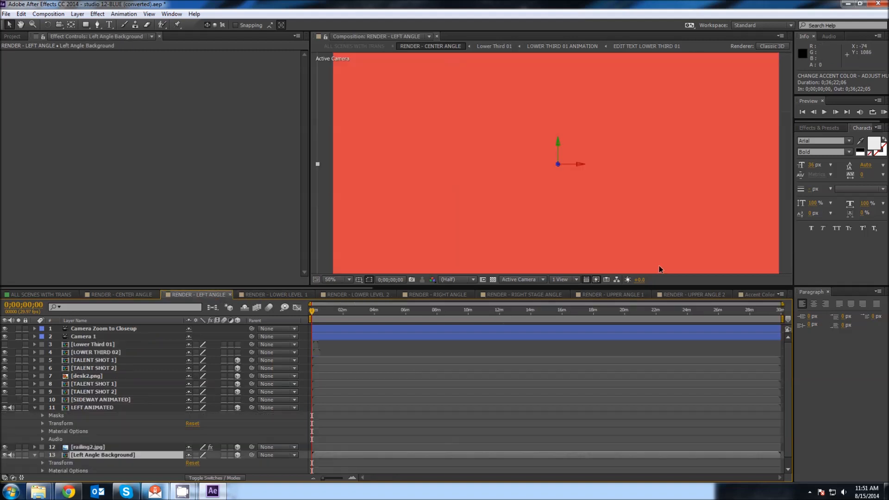
pyautogui.click(284, 293)
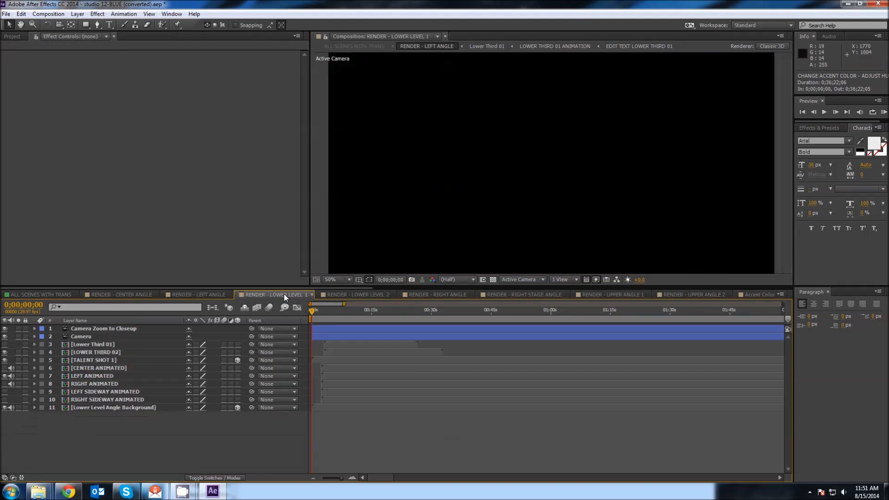
pyautogui.click(338, 295)
pyautogui.click(434, 294)
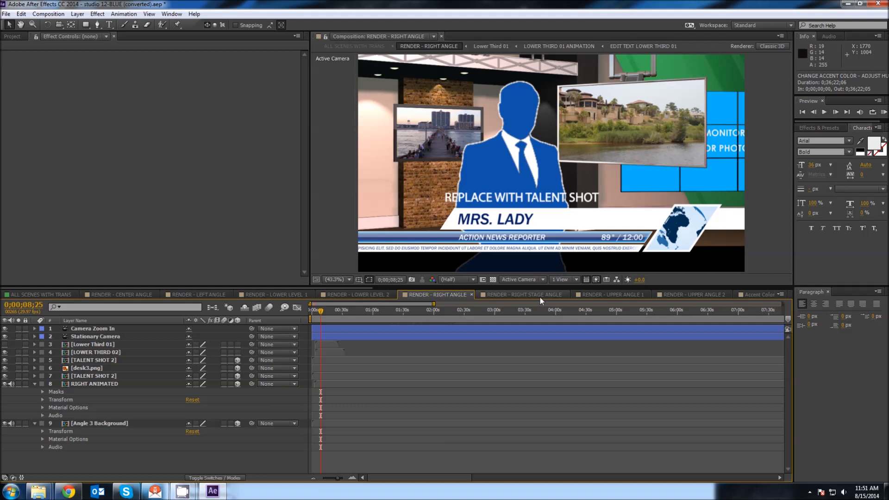
pyautogui.click(81, 295)
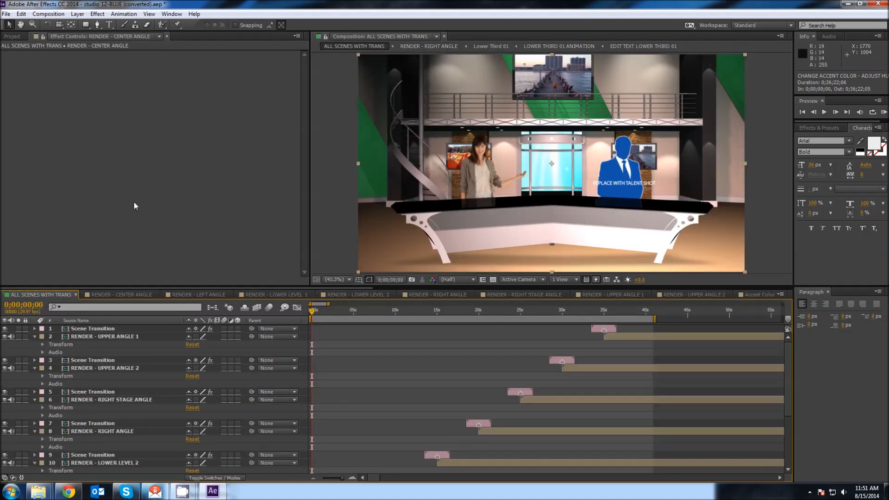